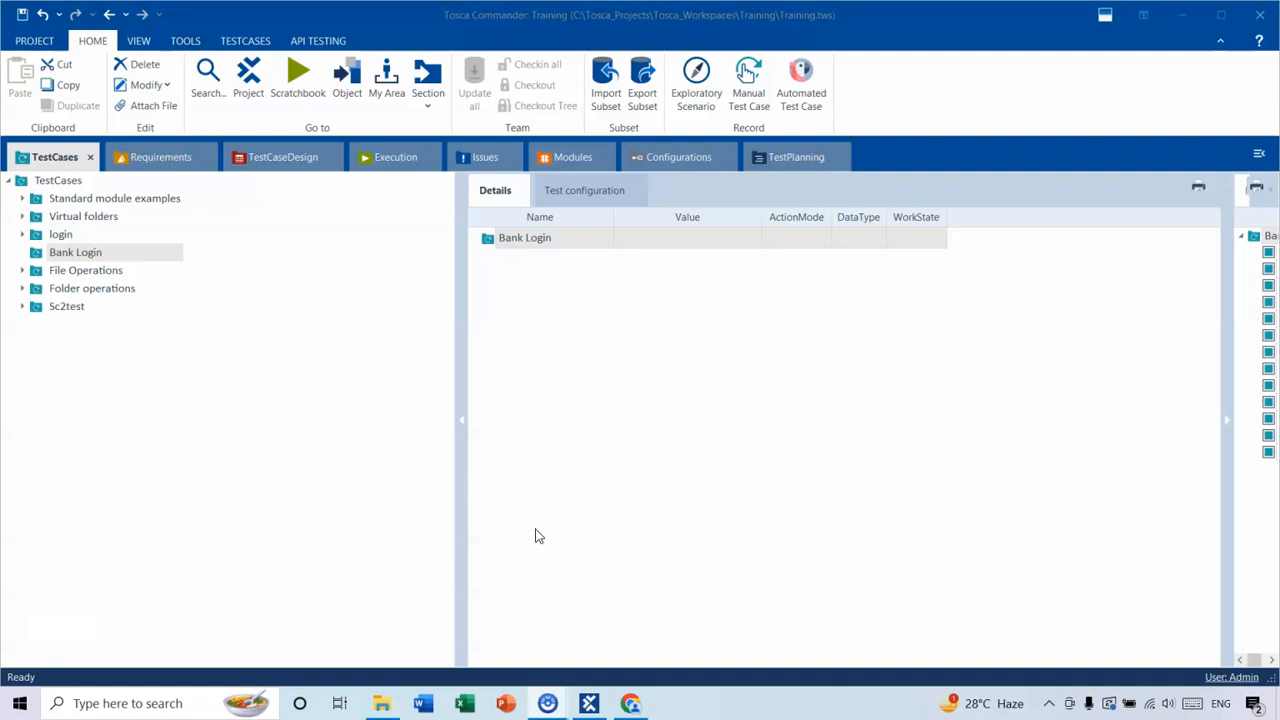
Switch to Chrome, try logging in to Swag Labs as standard_user with an invalid password, and close the browser.
{"action": "left_click", "coordinate": [621, 711]}
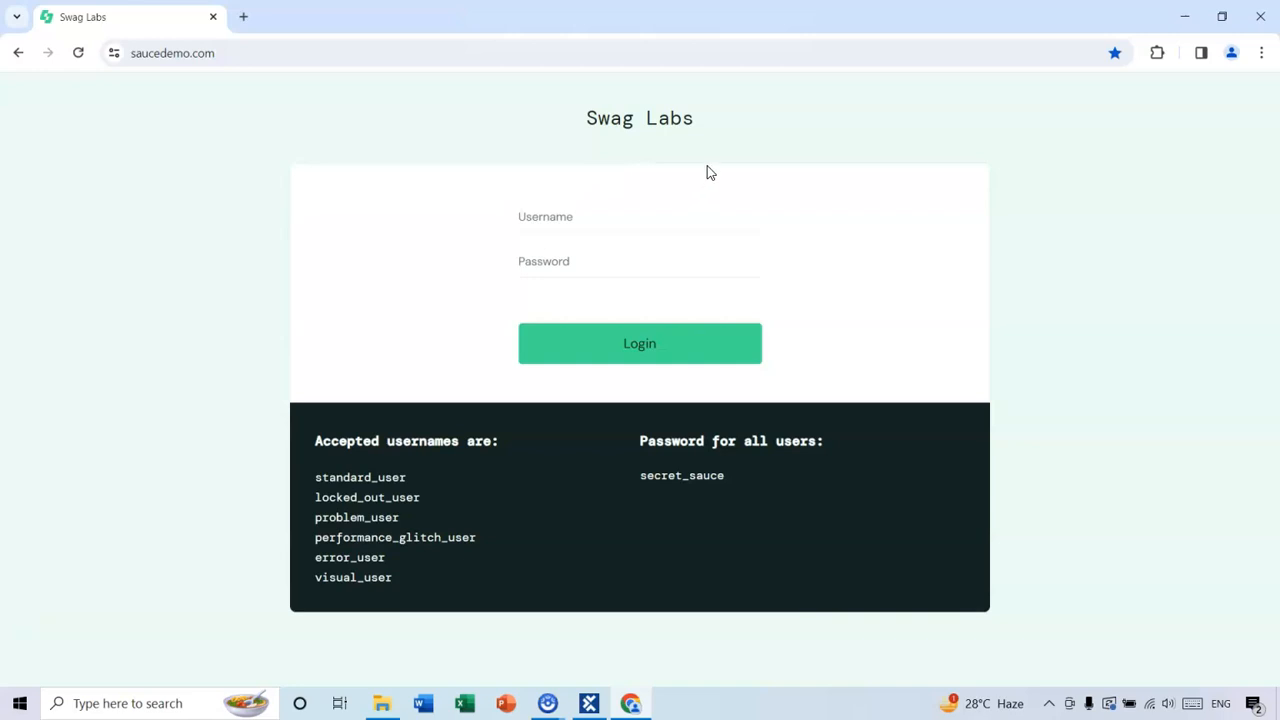
{"action": "key", "text": "alt+Tab"}
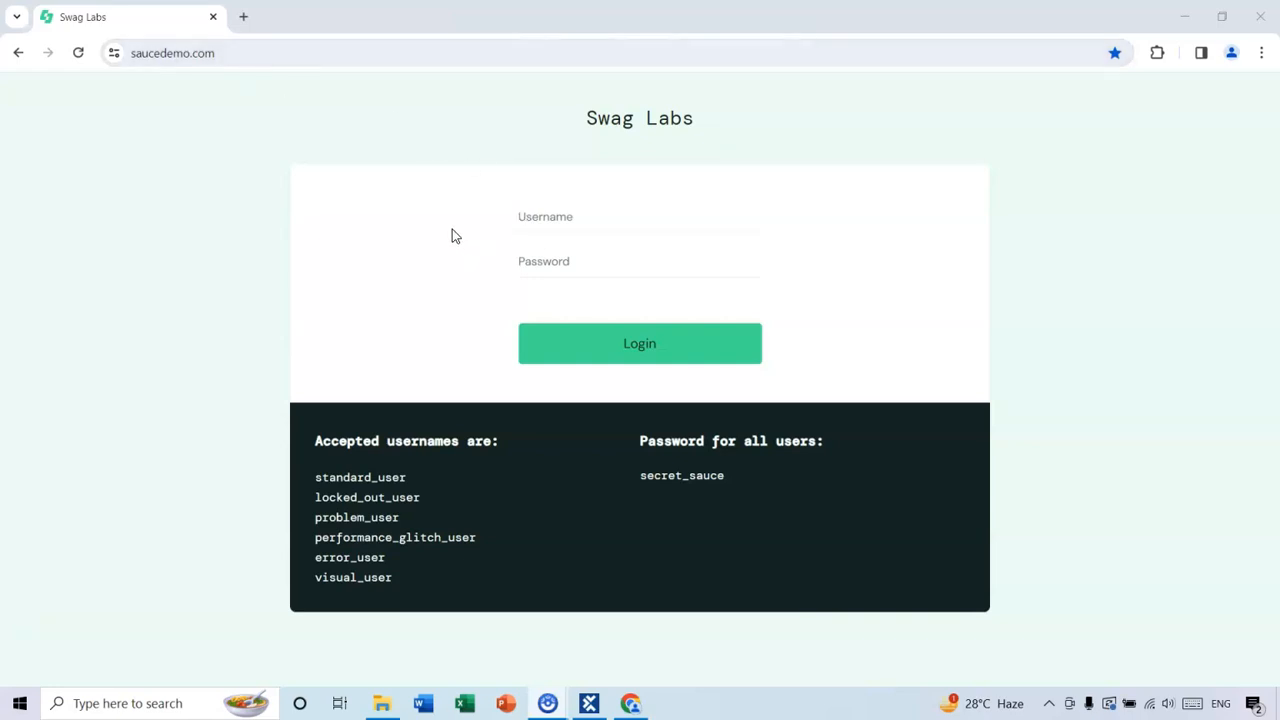
{"action": "left_click", "coordinate": [563, 216]}
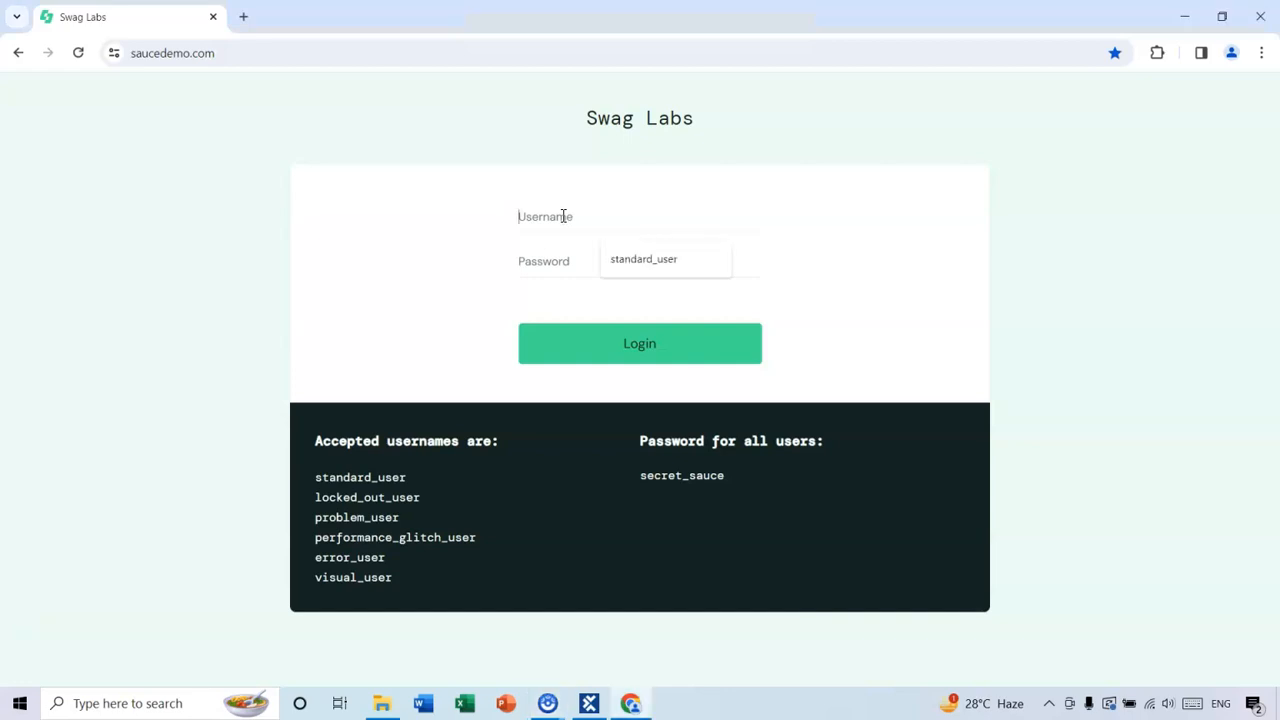
{"action": "left_click", "coordinate": [628, 264]}
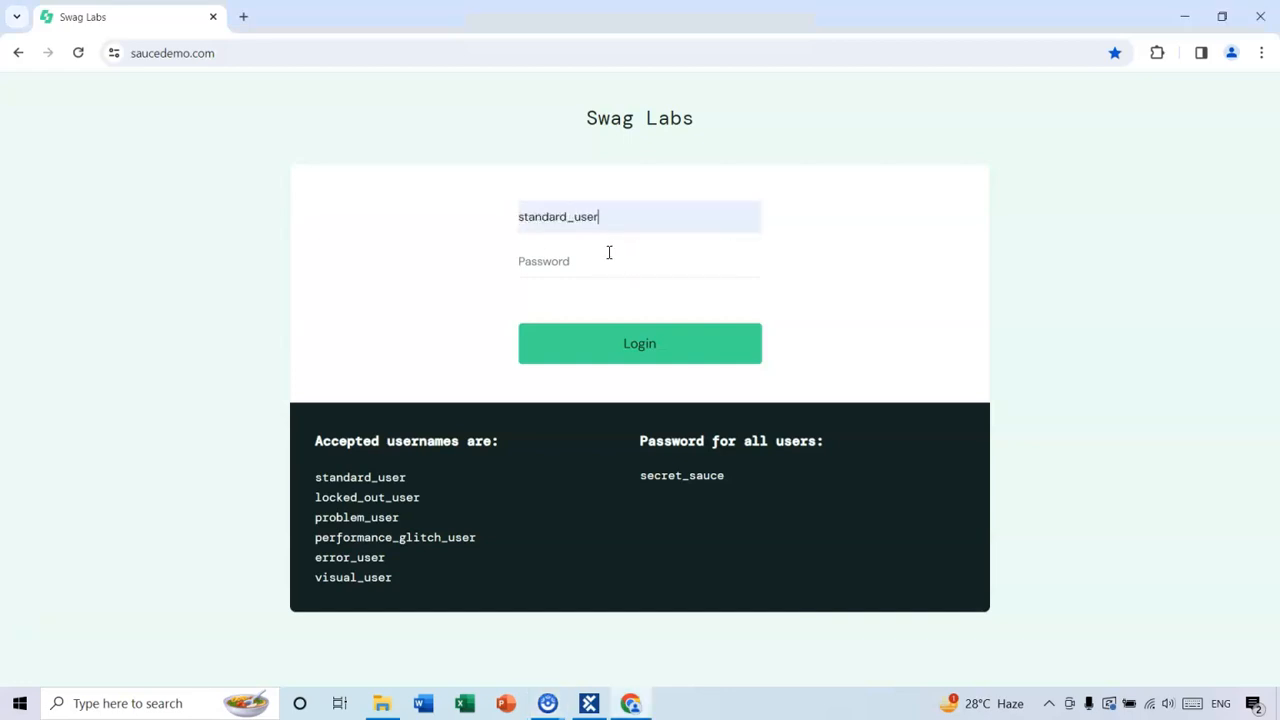
{"action": "left_click", "coordinate": [545, 266]}
{"action": "type", "text": "secret"}
{"action": "left_click", "coordinate": [640, 348]}
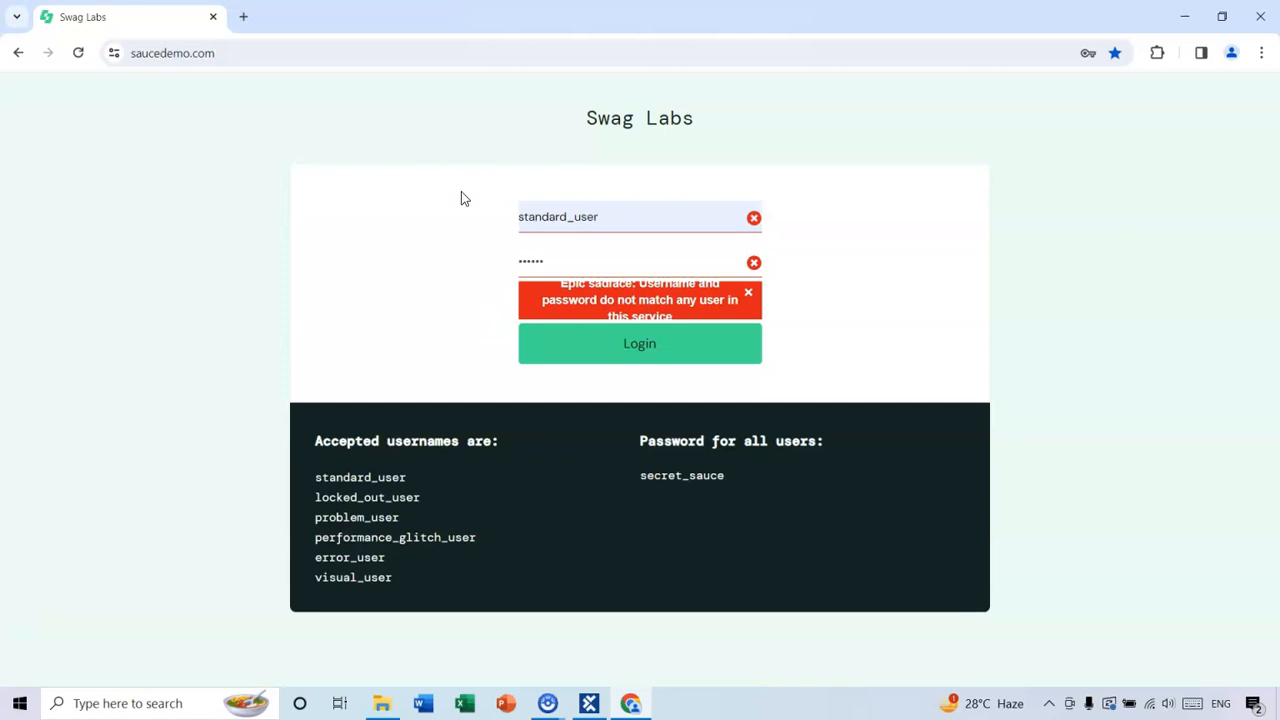
{"action": "left_click", "coordinate": [1265, 20]}
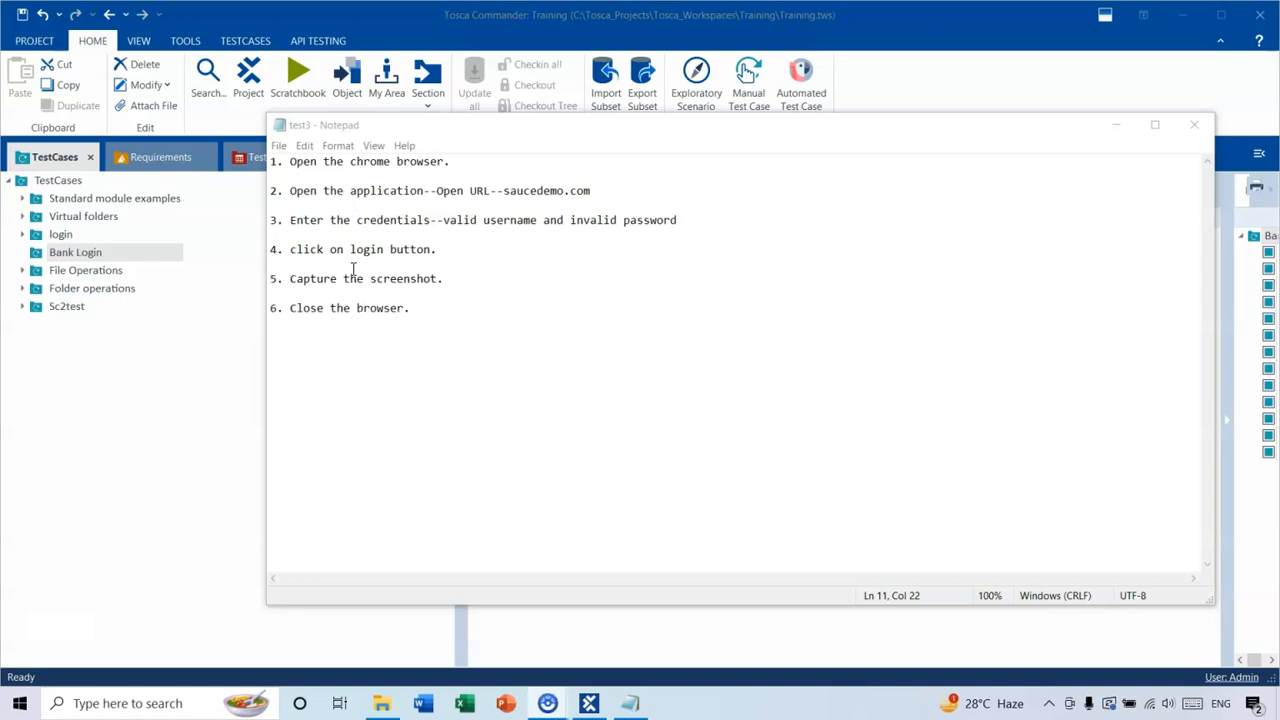
Return to Tosca Commander and create a test case folder named Screenshots under the TestCases root.
{"action": "left_click", "coordinate": [113, 332]}
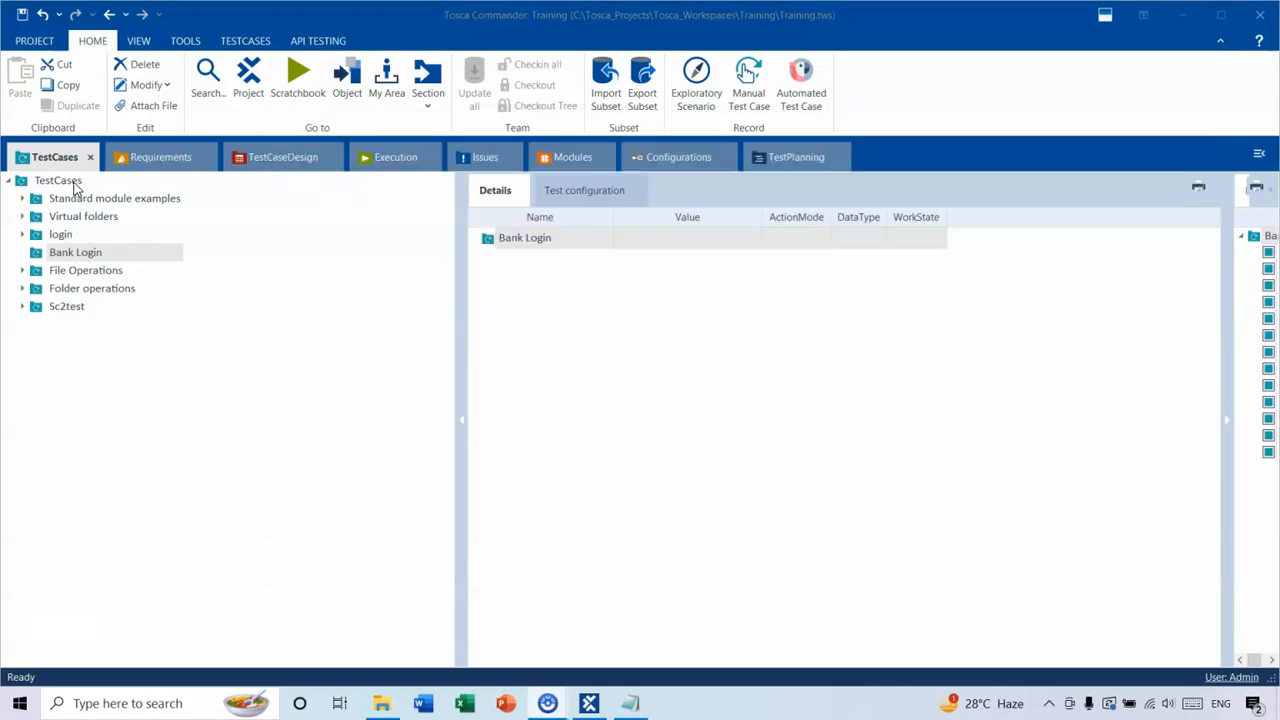
{"action": "right_click", "coordinate": [74, 183]}
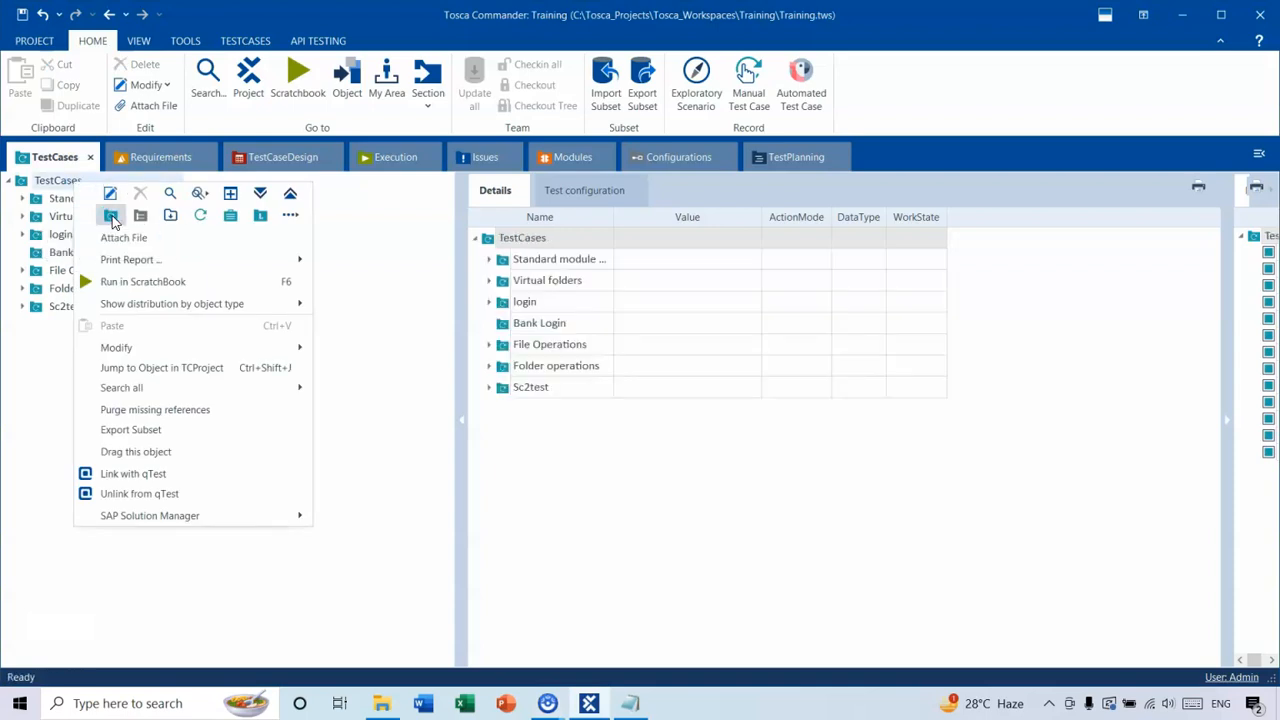
{"action": "left_click", "coordinate": [111, 215]}
{"action": "type", "text": "Screenshots"}
{"action": "key", "text": "Return"}
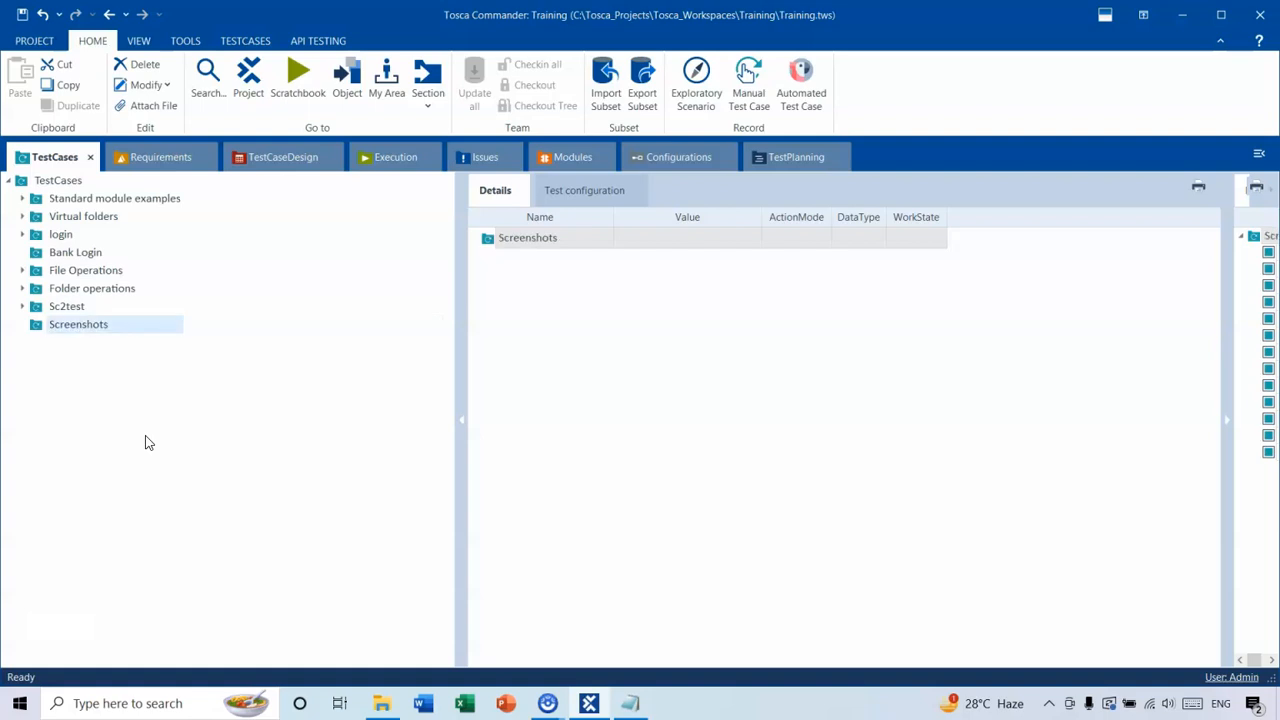
Create a test case named "Invalid login" in the Screenshots folder.
{"action": "right_click", "coordinate": [77, 327]}
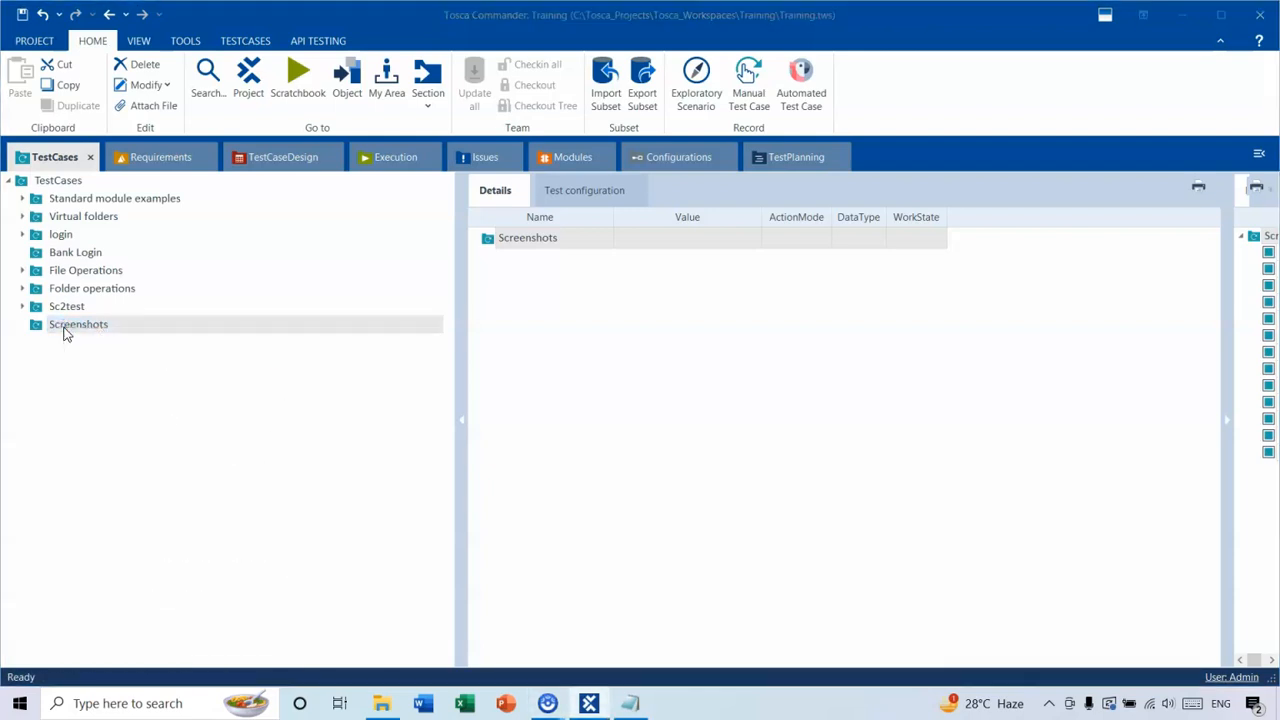
{"action": "right_click", "coordinate": [163, 324]}
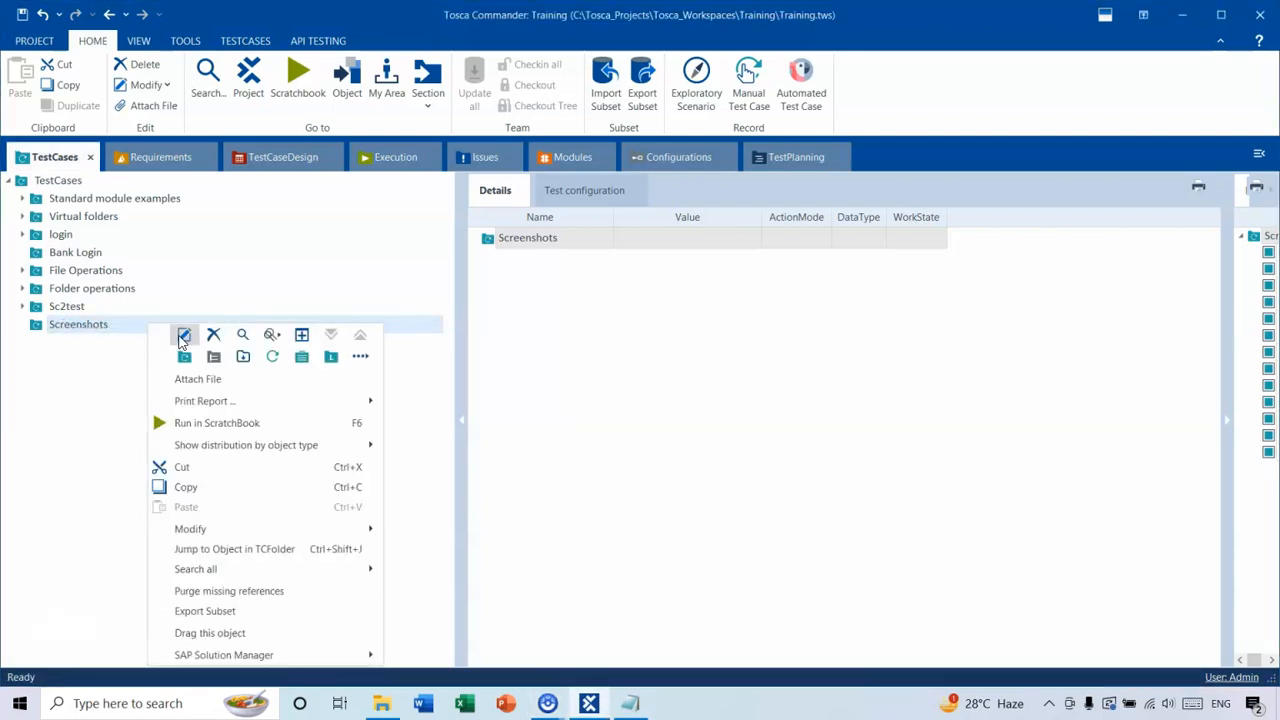
{"action": "left_click", "coordinate": [276, 360]}
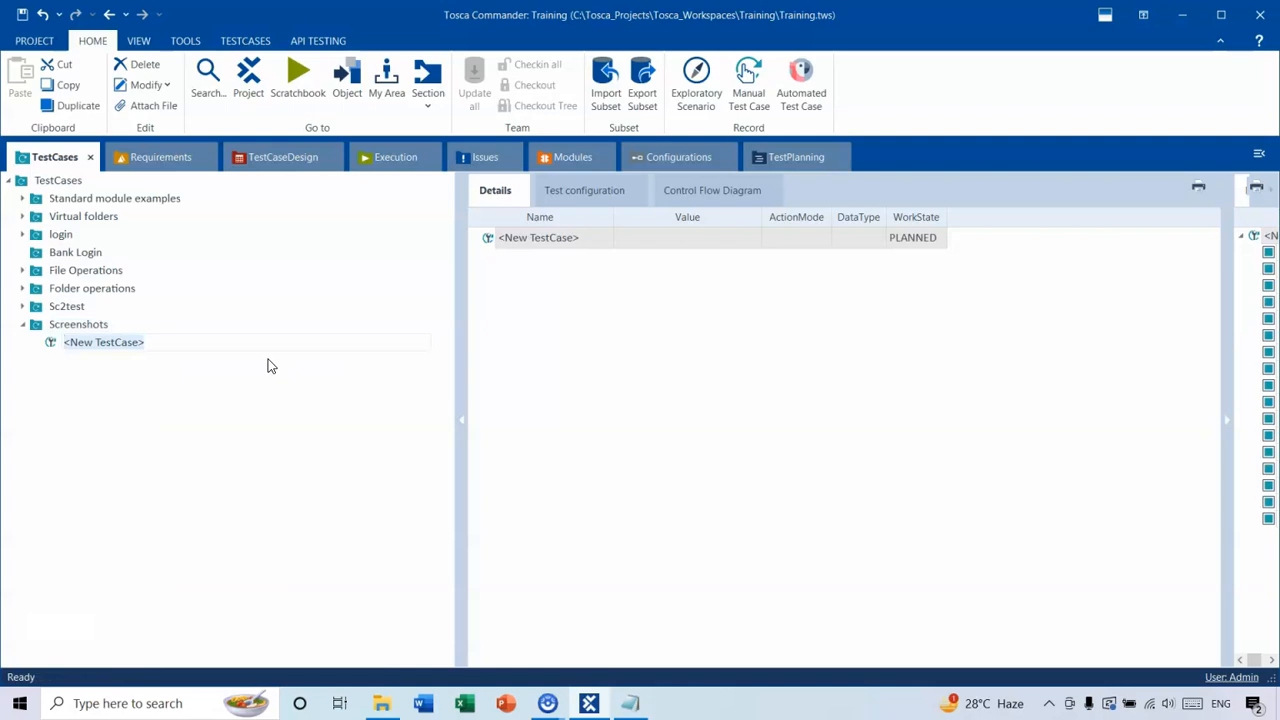
{"action": "type", "text": "Inav"}
{"action": "key", "text": "BackSpace"}
{"action": "key", "text": "BackSpace"}
{"action": "key", "text": "BackSpace"}
{"action": "type", "text": "valid"}
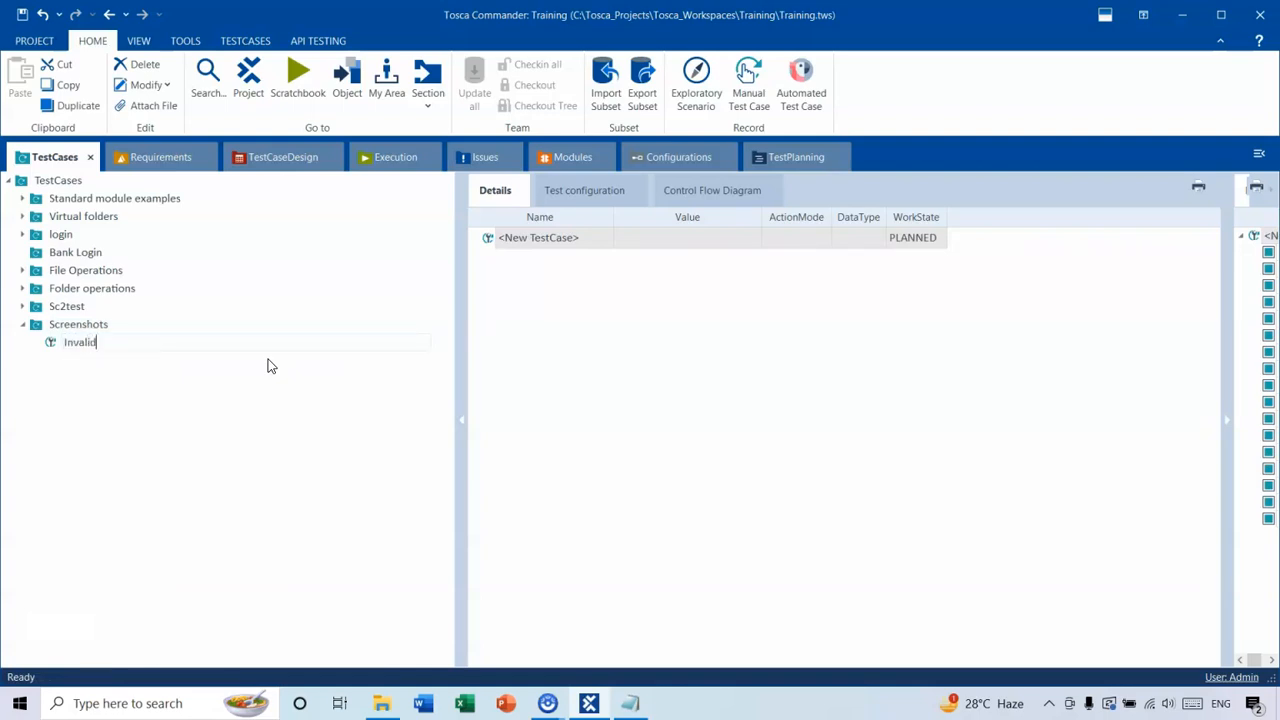
{"action": "type", "text": " login"}
{"action": "key", "text": "Return"}
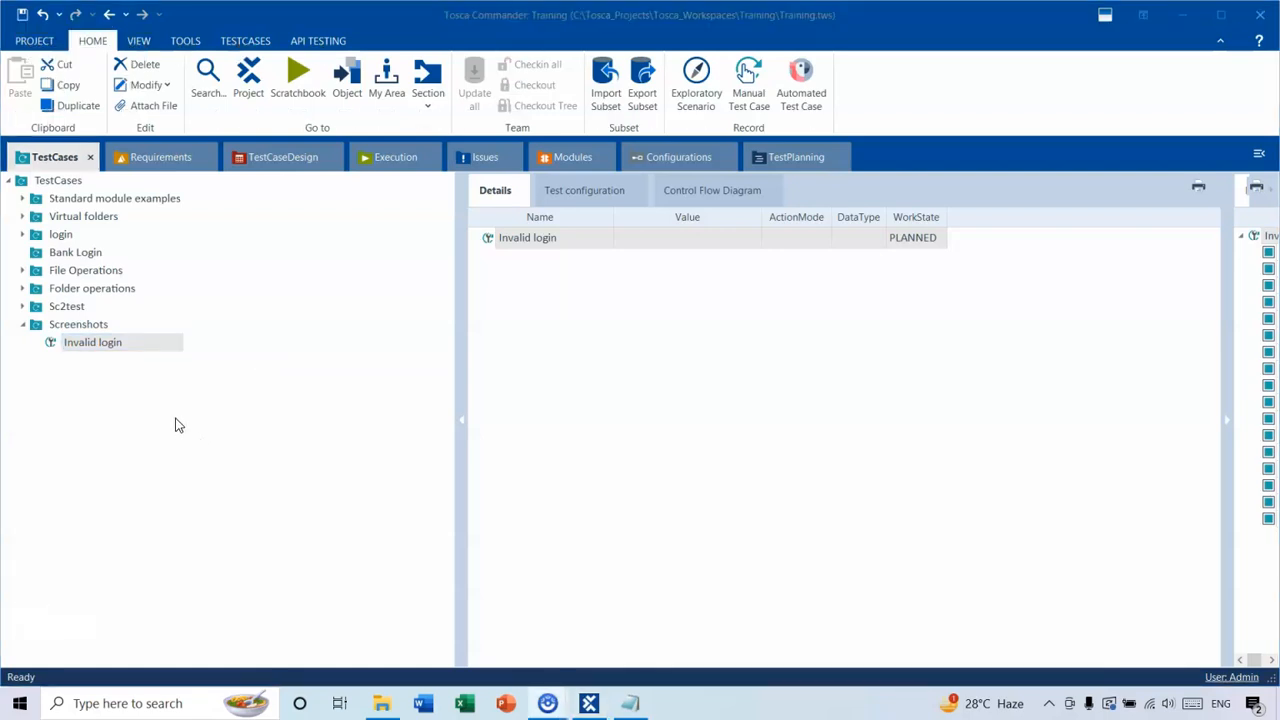
Add a test configuration parameter to the Screenshots folder with the name Browser and the value Chrome.
{"action": "left_click", "coordinate": [84, 328]}
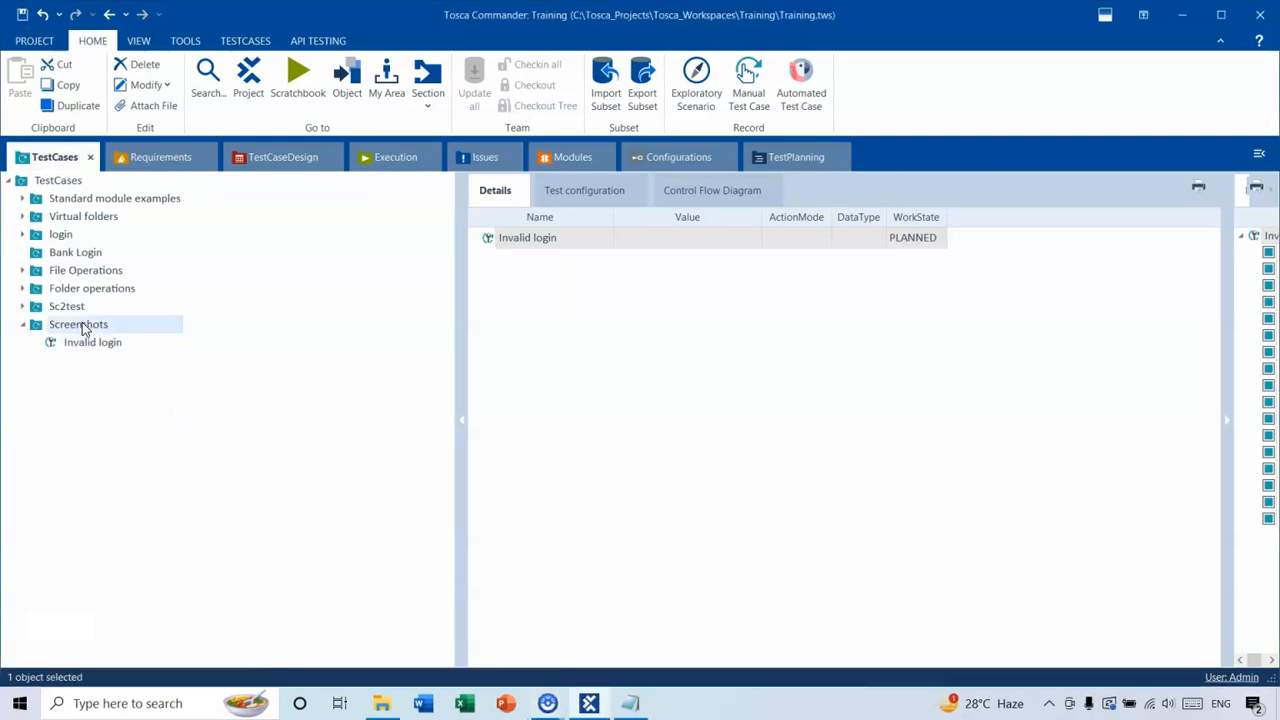
{"action": "right_click", "coordinate": [122, 326]}
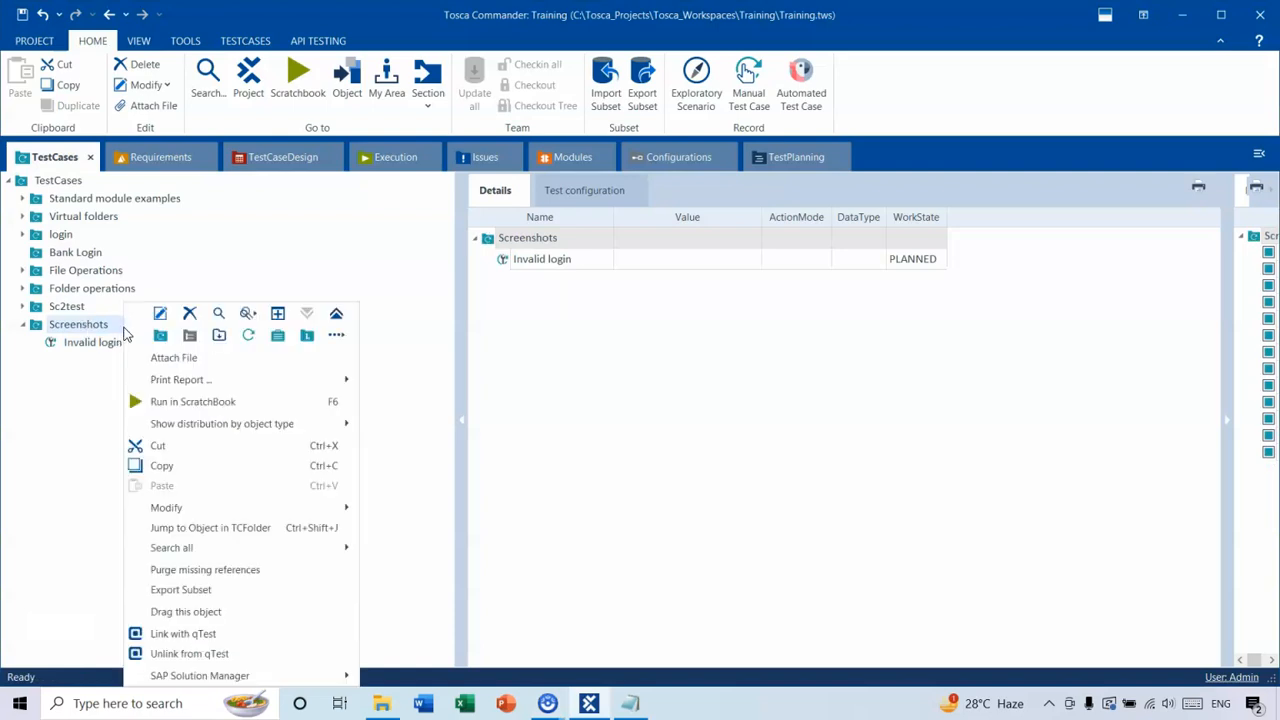
{"action": "left_click", "coordinate": [337, 337]}
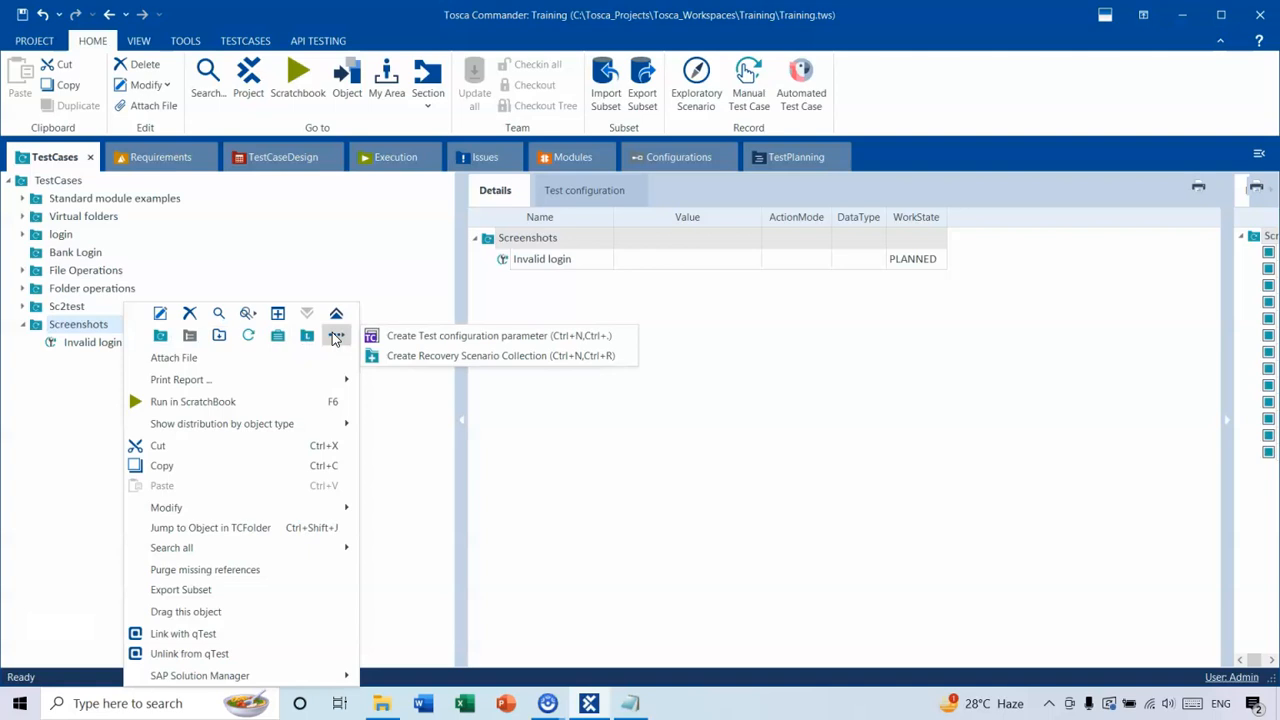
{"action": "left_click", "coordinate": [430, 341]}
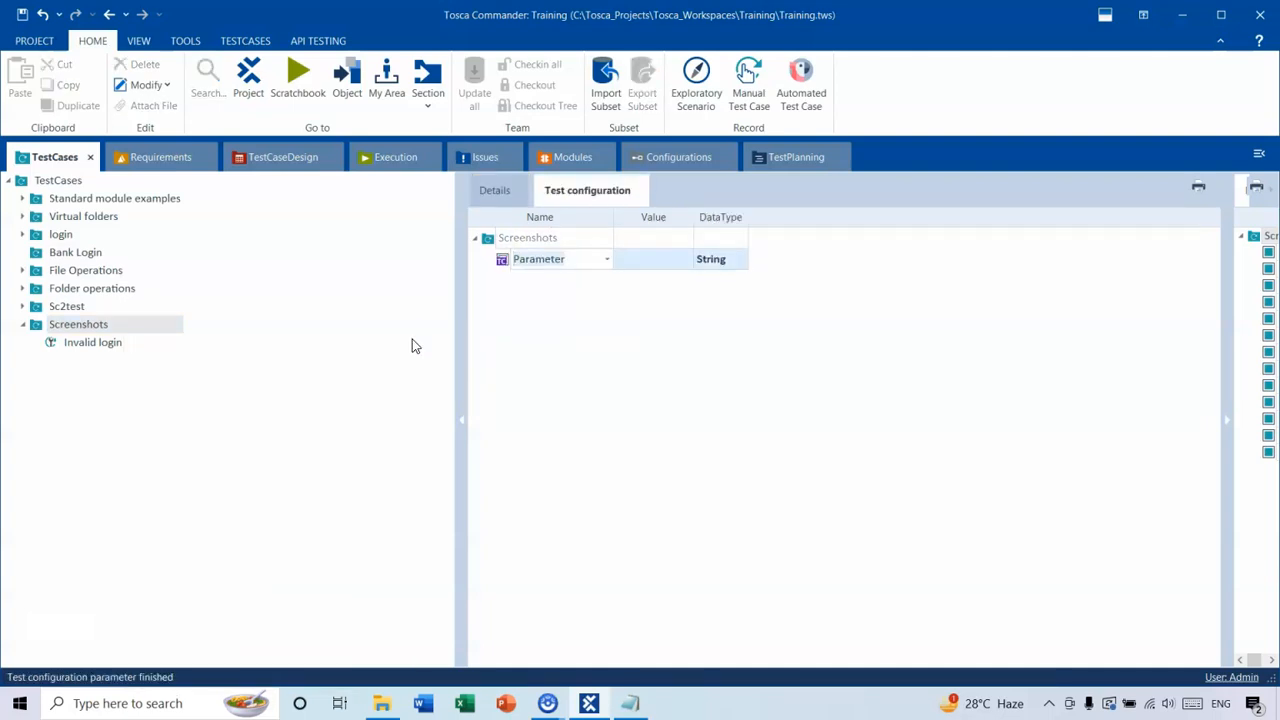
{"action": "key", "text": "alt"}
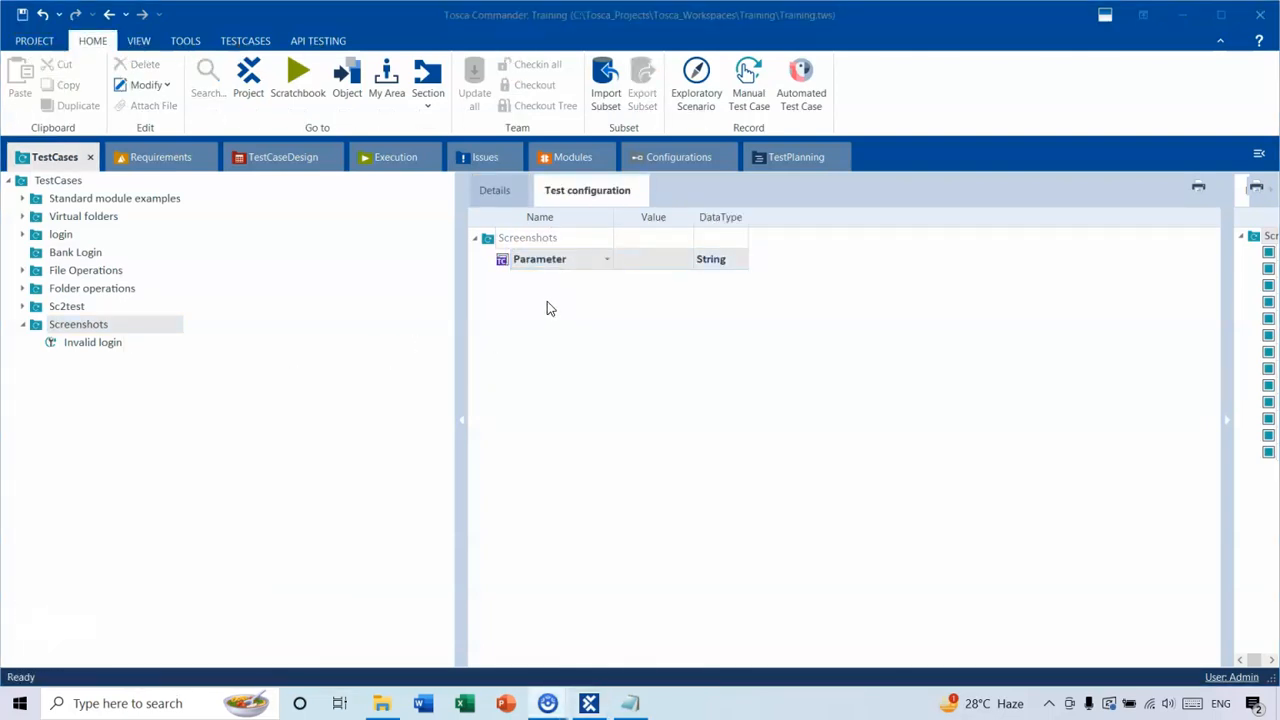
{"action": "left_click", "coordinate": [607, 259]}
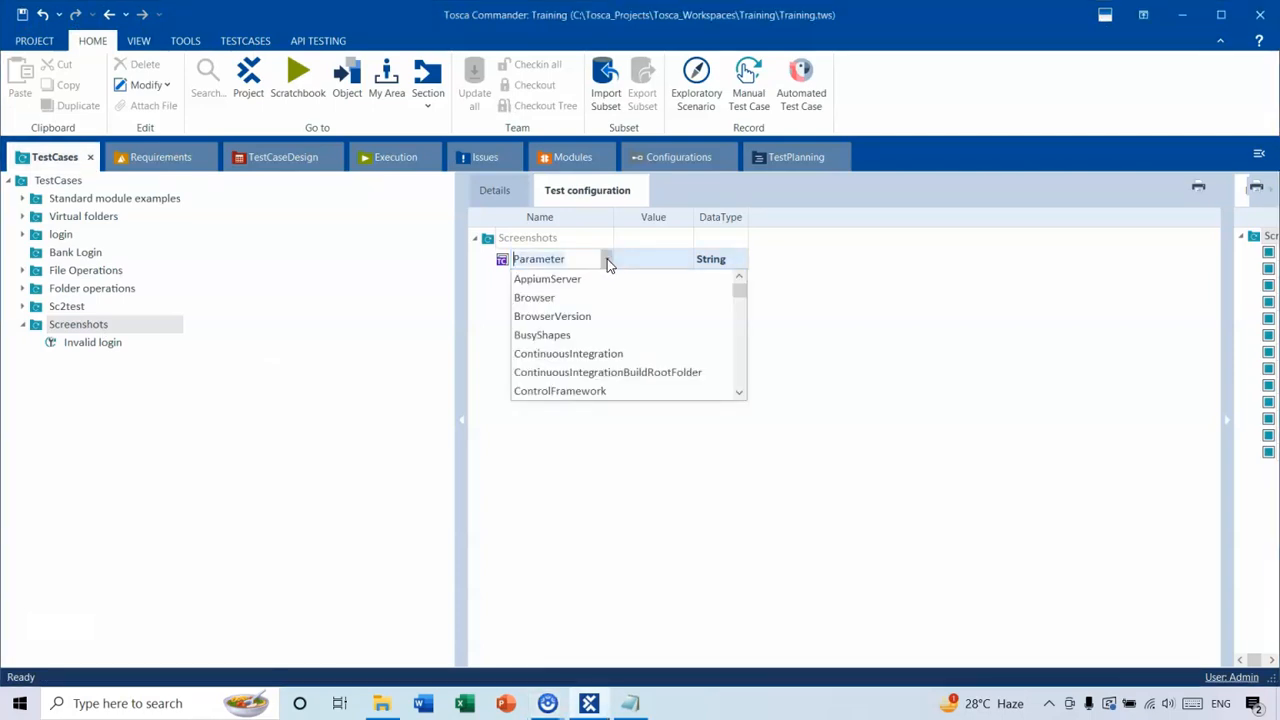
{"action": "left_click", "coordinate": [547, 300]}
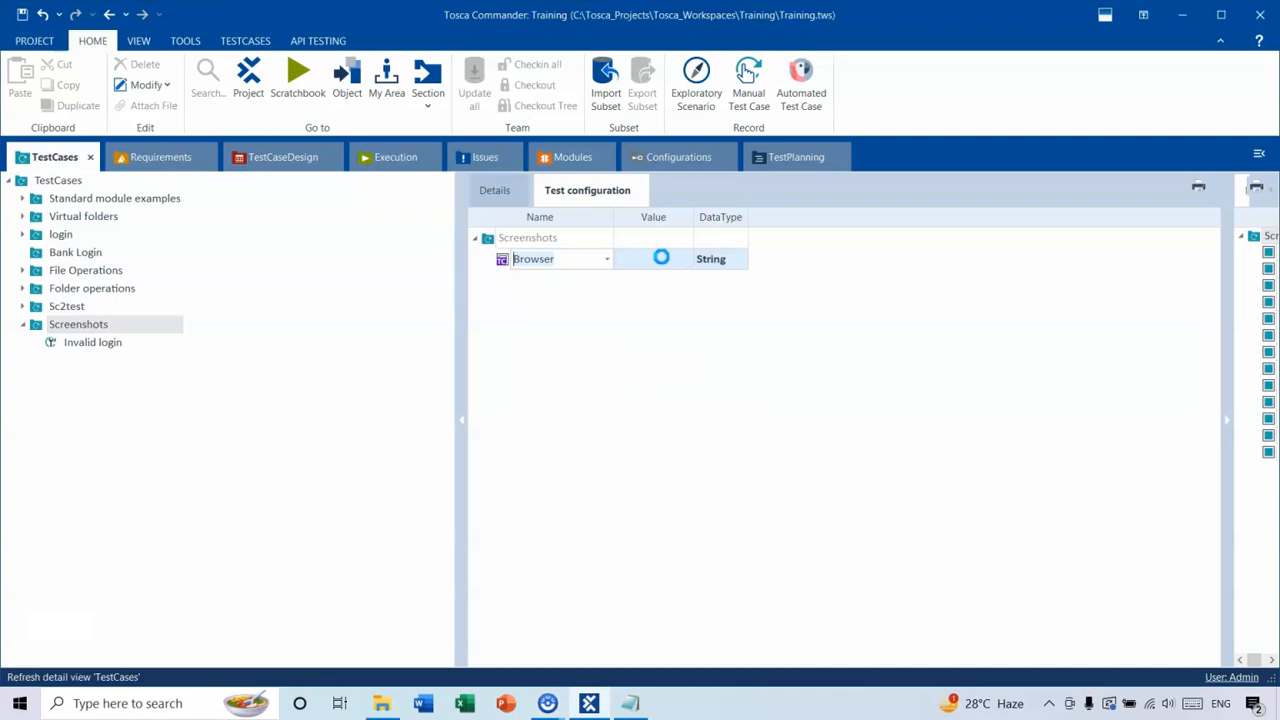
{"action": "left_click", "coordinate": [662, 262]}
{"action": "left_click", "coordinate": [686, 259]}
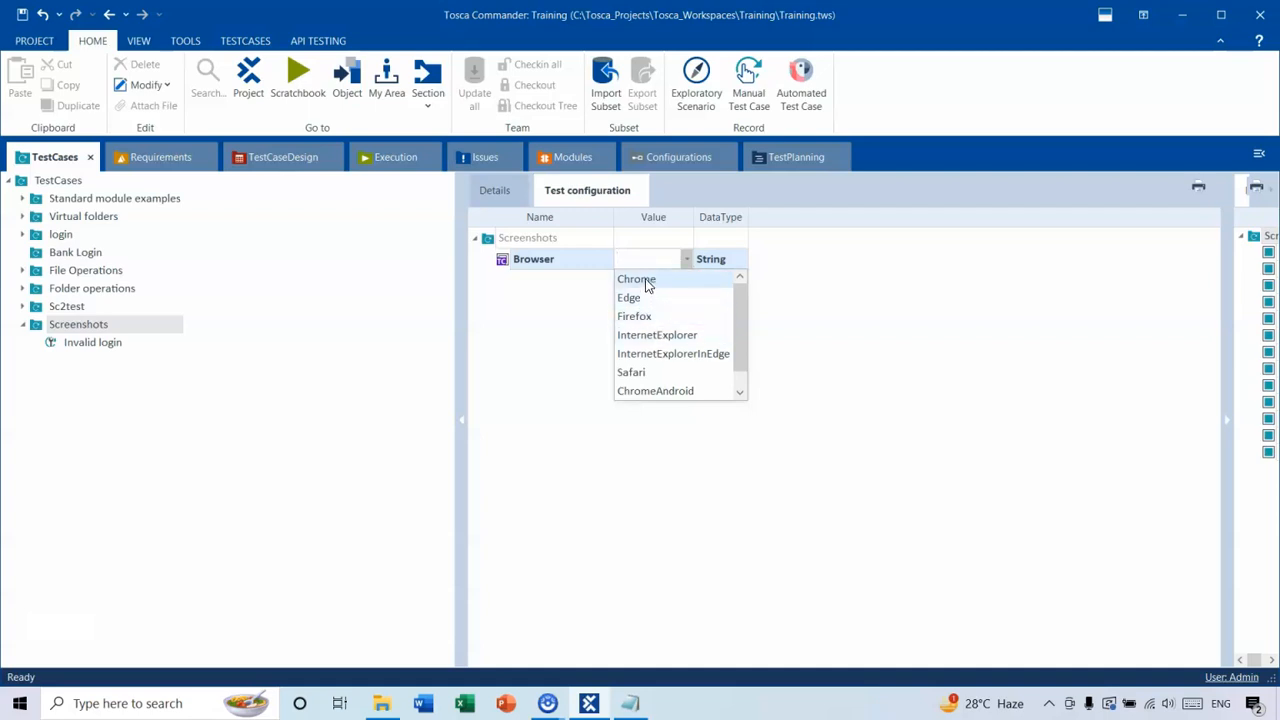
{"action": "left_click", "coordinate": [647, 285]}
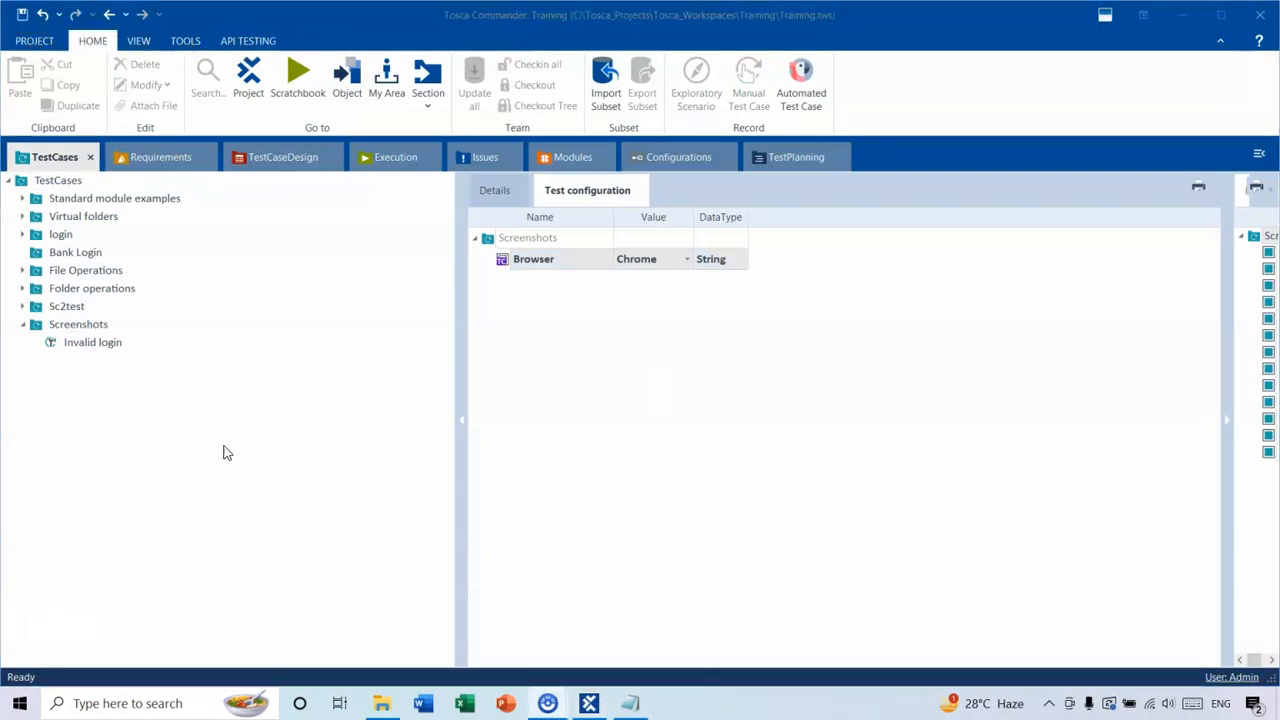
Check the test3 notes in Notepad, and add the OpenUrl module from the TBox XEngines Html folder to the Invalid login test case.
{"action": "left_click", "coordinate": [630, 703]}
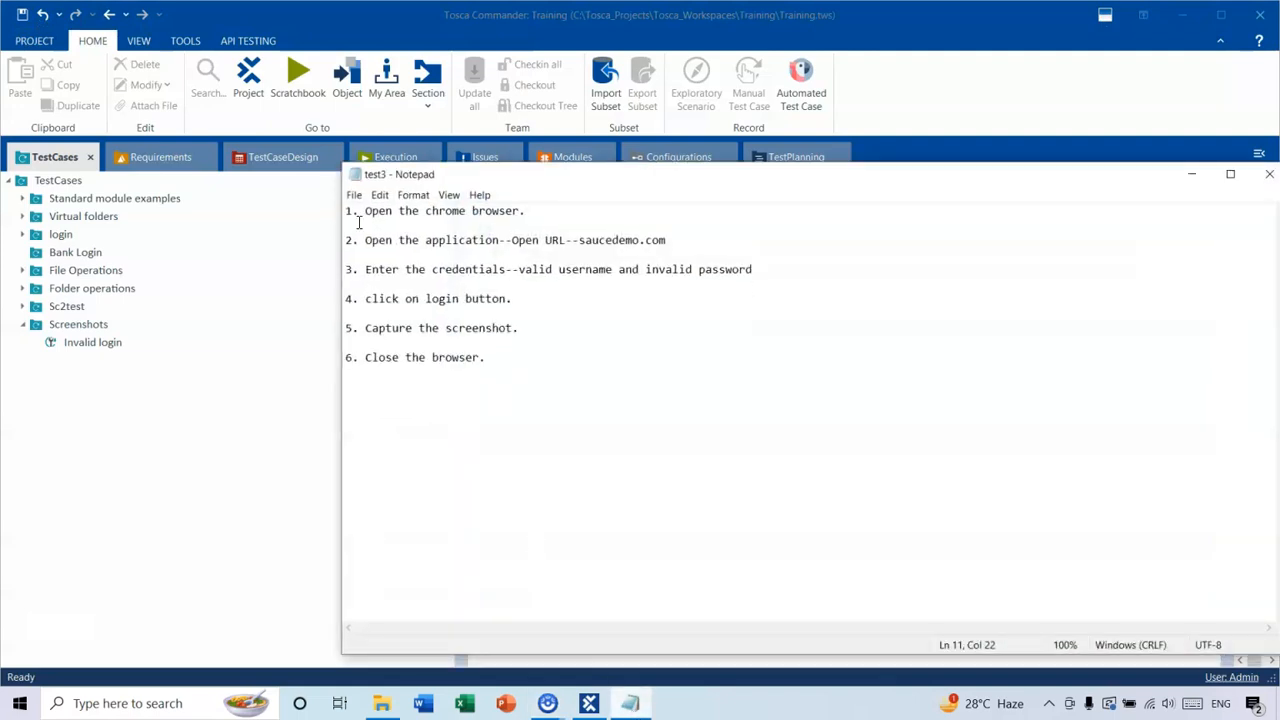
{"action": "left_click", "coordinate": [1191, 174]}
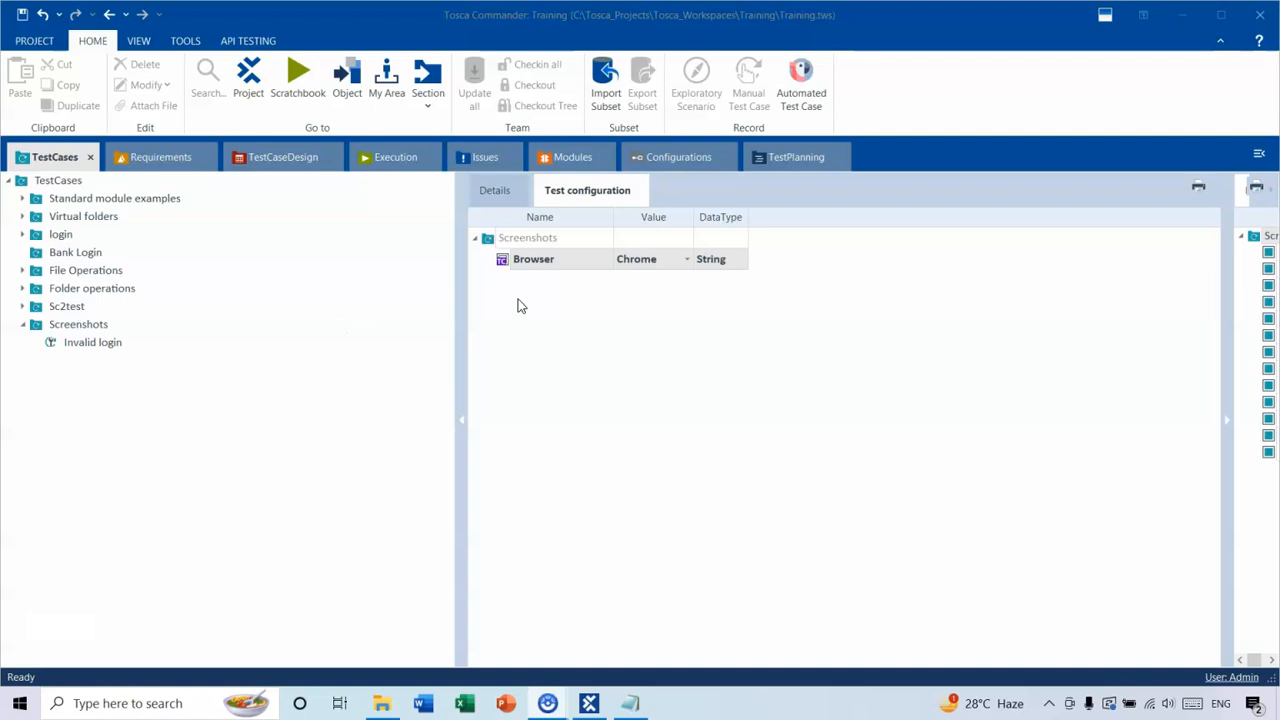
{"action": "left_click", "coordinate": [573, 157]}
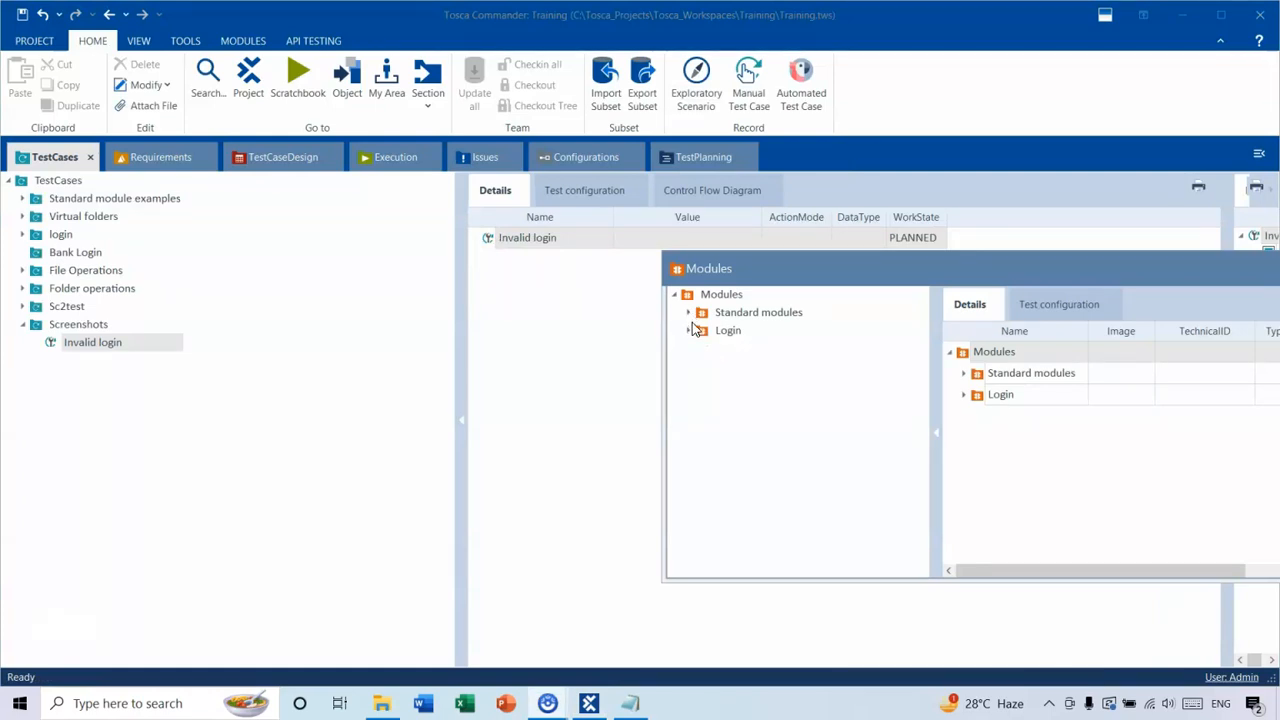
{"action": "left_click_drag", "start_coordinate": [761, 264], "coordinate": [811, 263]}
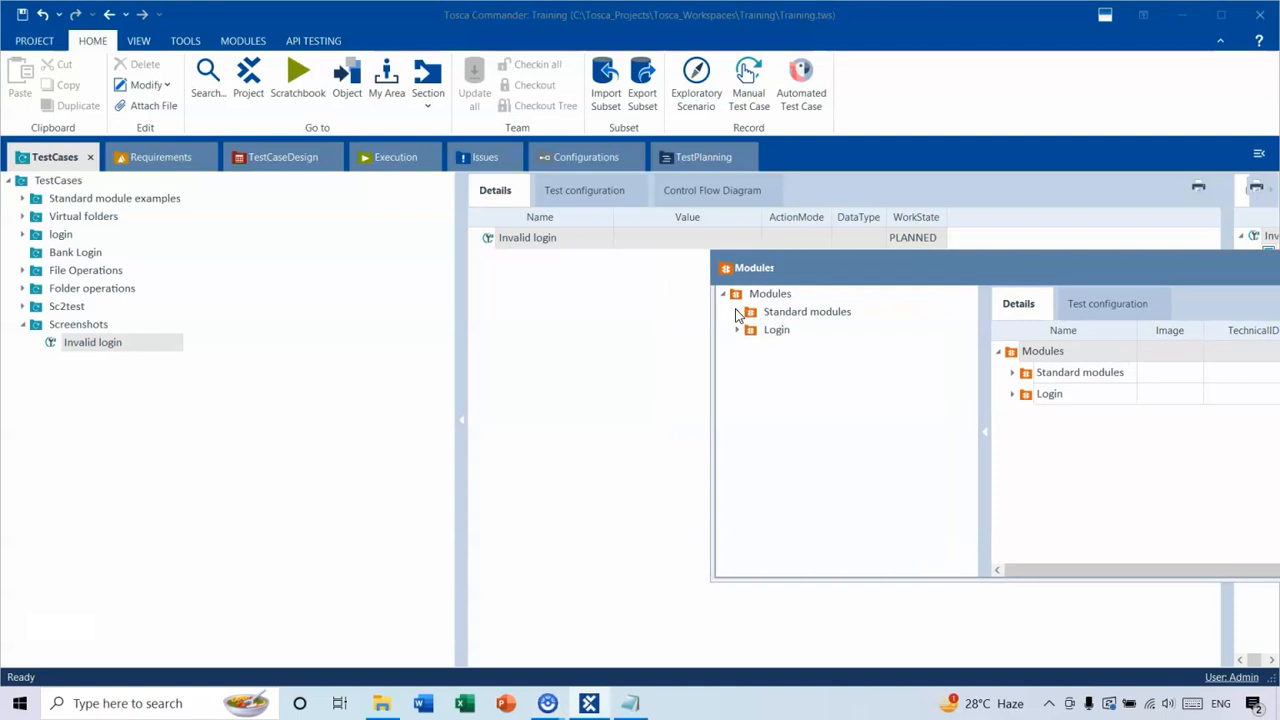
{"action": "left_click", "coordinate": [737, 312]}
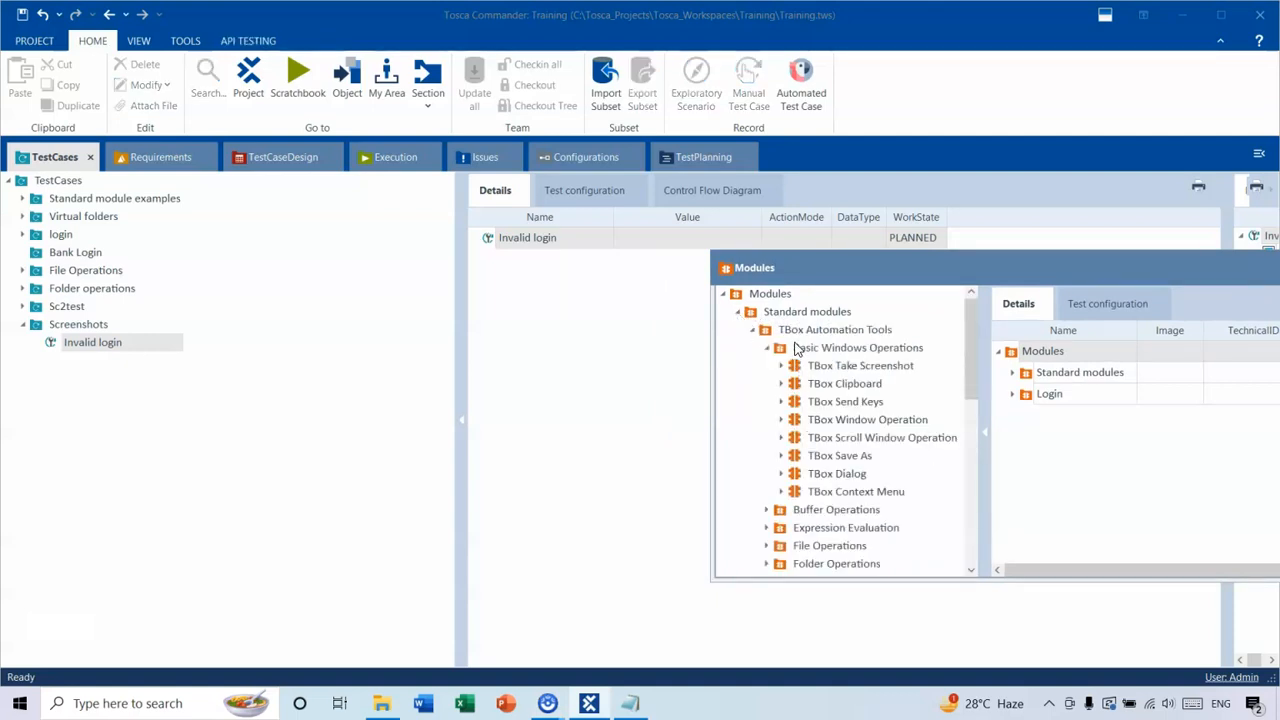
{"action": "left_click", "coordinate": [752, 329]}
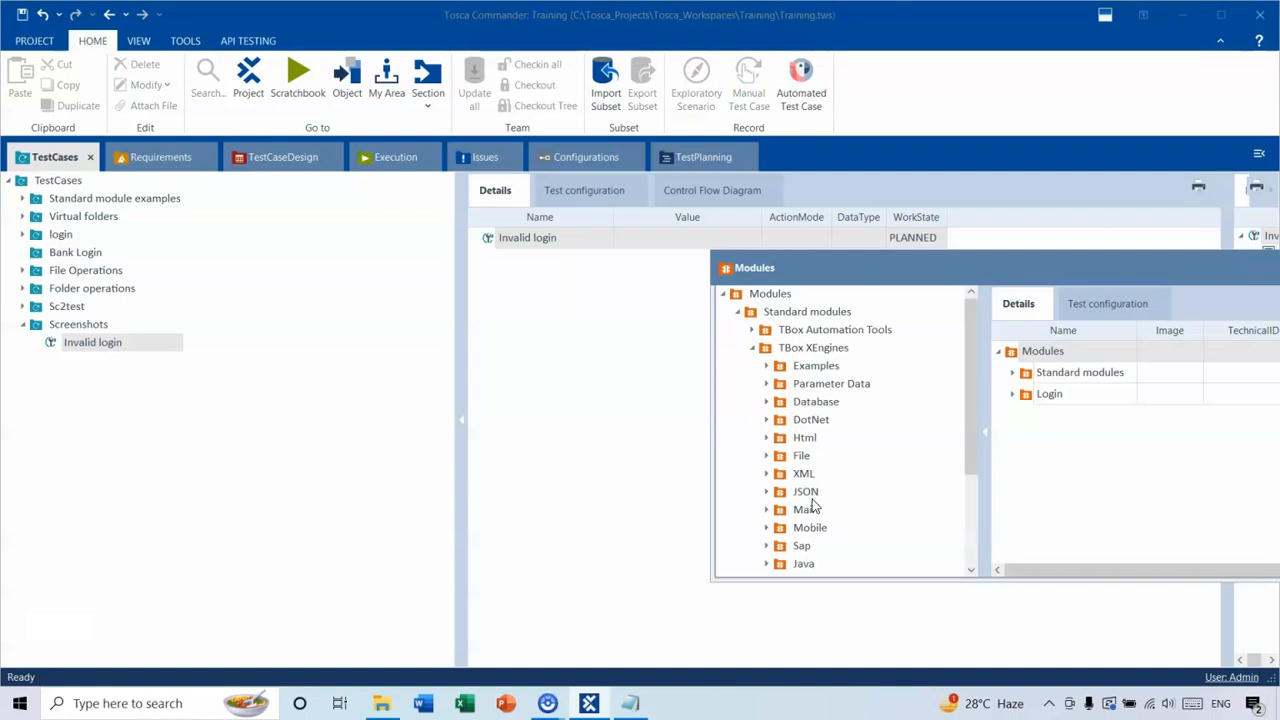
{"action": "left_click", "coordinate": [771, 438]}
{"action": "left_click_drag", "start_coordinate": [971, 355], "coordinate": [972, 397]}
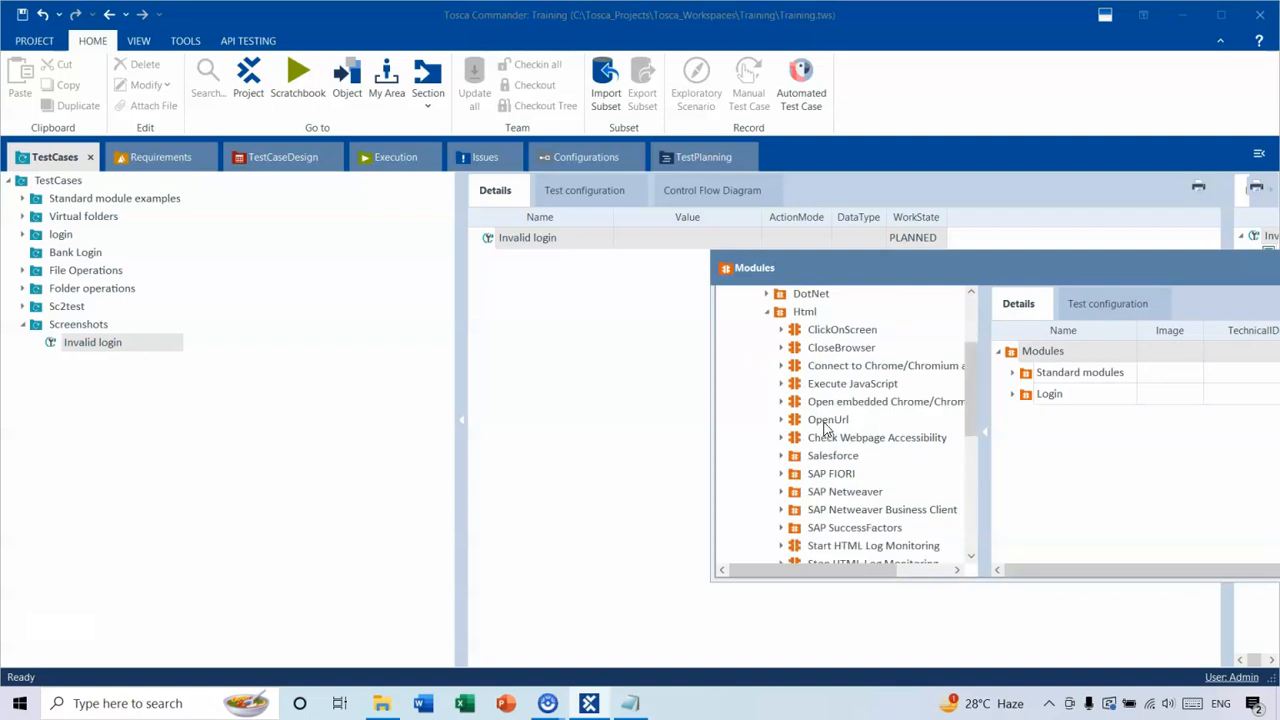
{"action": "mouse_move", "coordinate": [825, 428]}
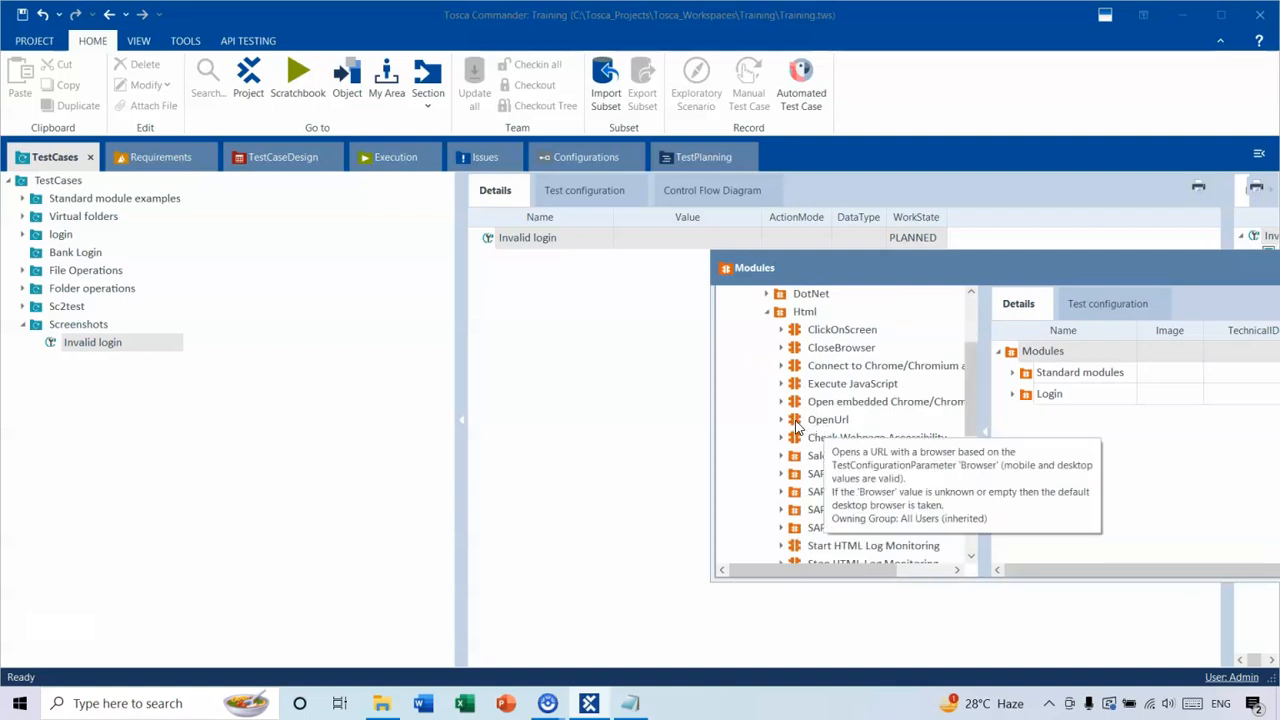
{"action": "left_click_drag", "start_coordinate": [800, 425], "coordinate": [570, 300]}
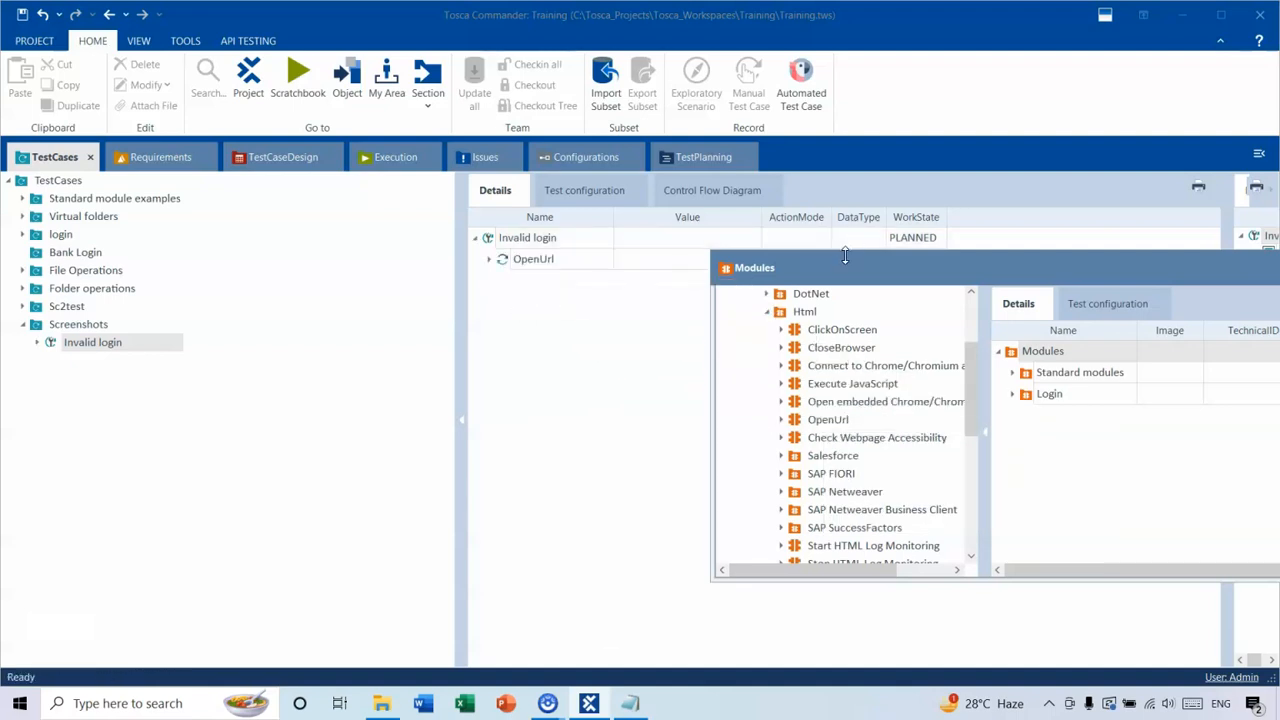
{"action": "left_click_drag", "start_coordinate": [842, 263], "coordinate": [952, 331]}
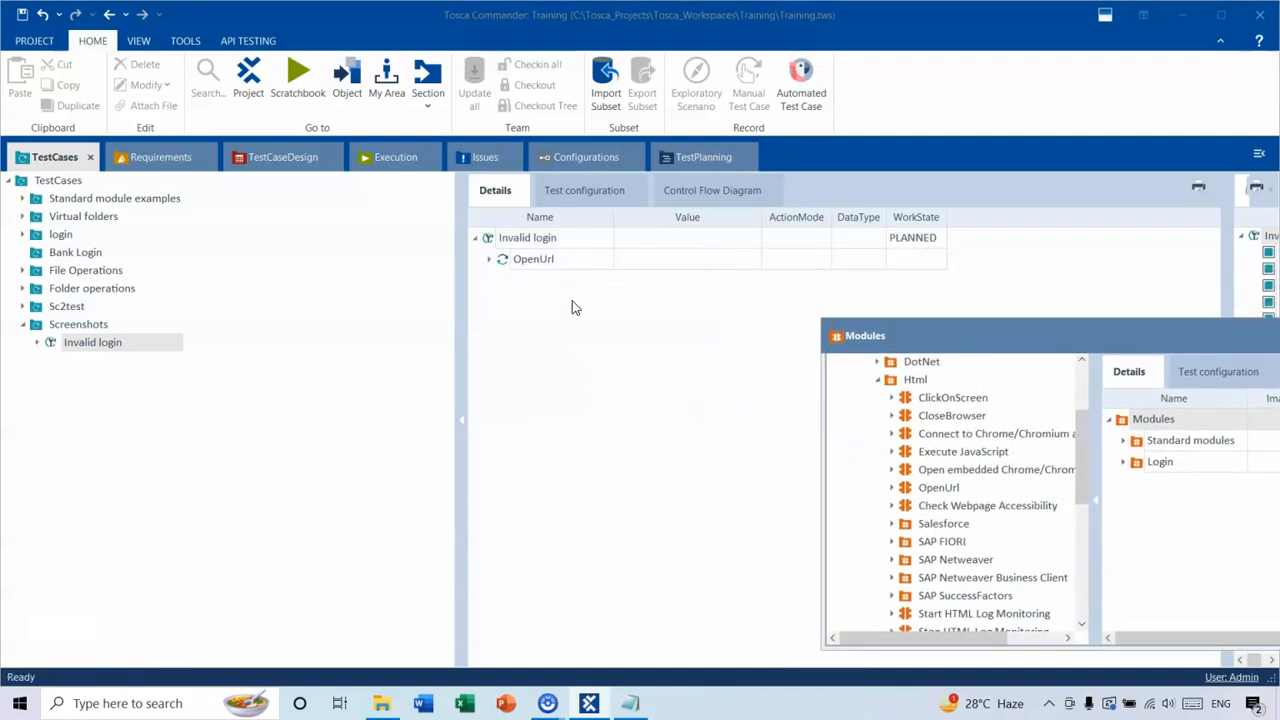
{"action": "left_click", "coordinate": [490, 260]}
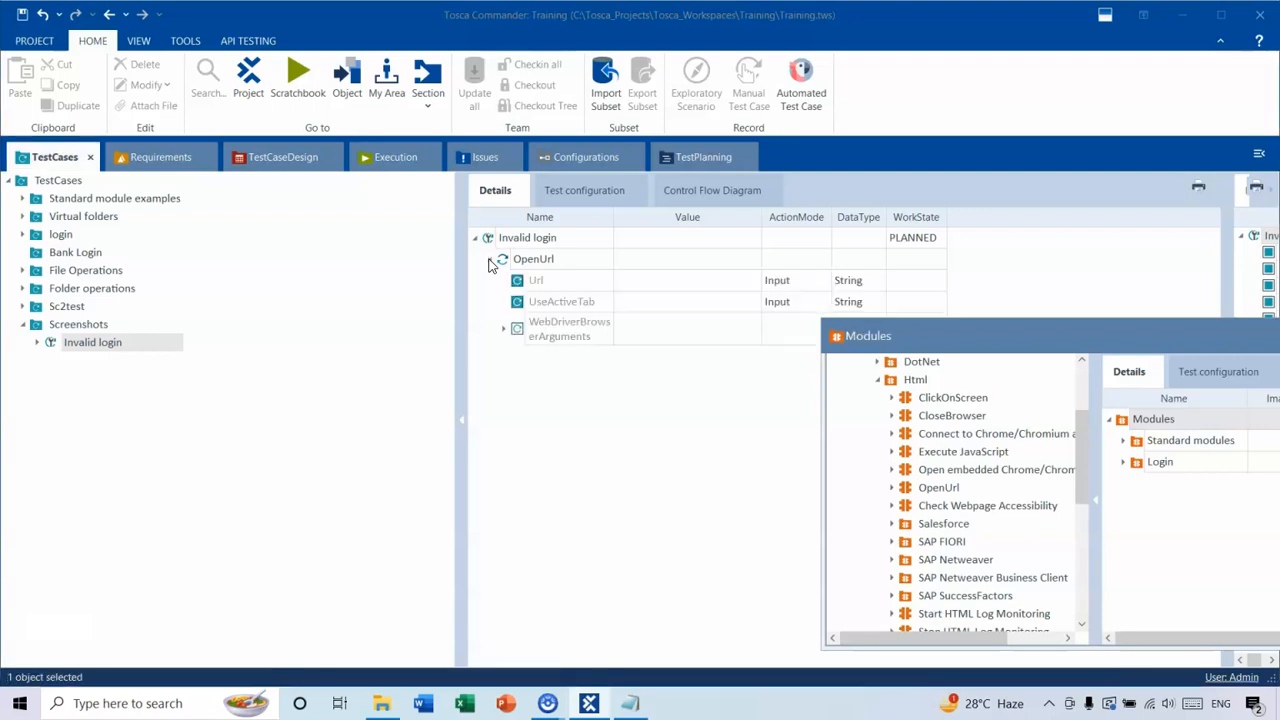
{"action": "left_click", "coordinate": [642, 287]}
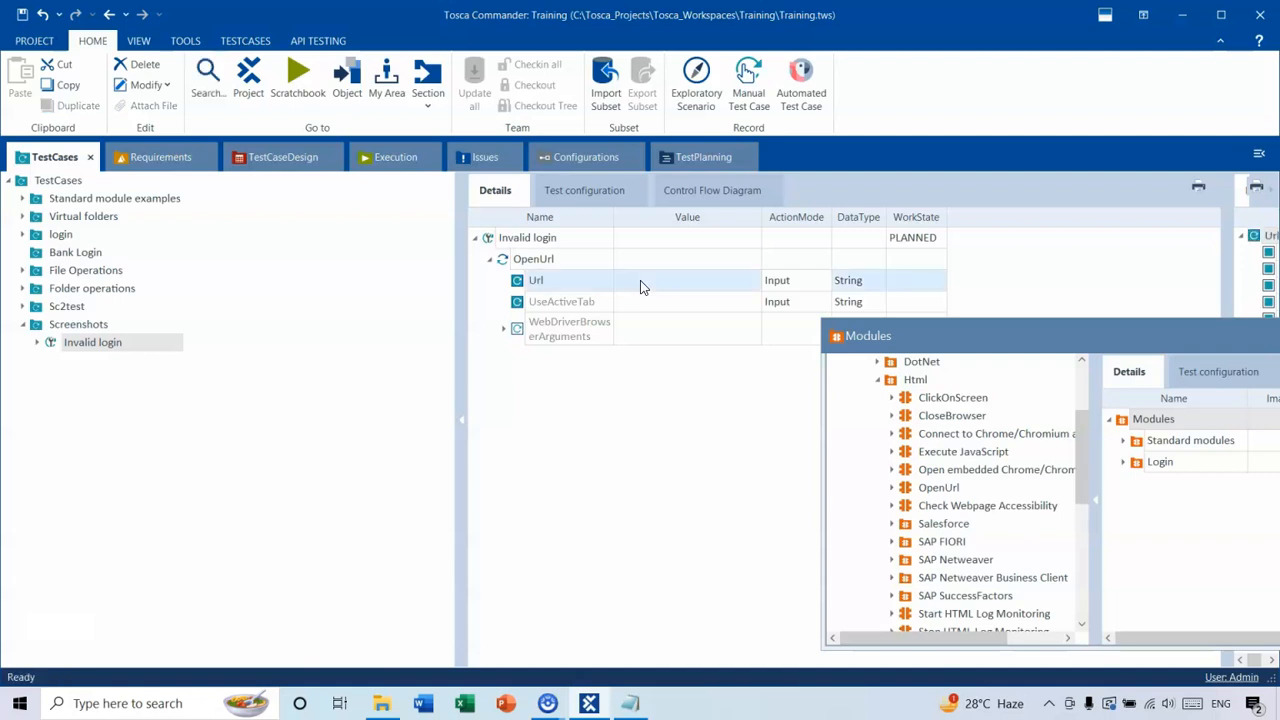
{"action": "left_click", "coordinate": [642, 287]}
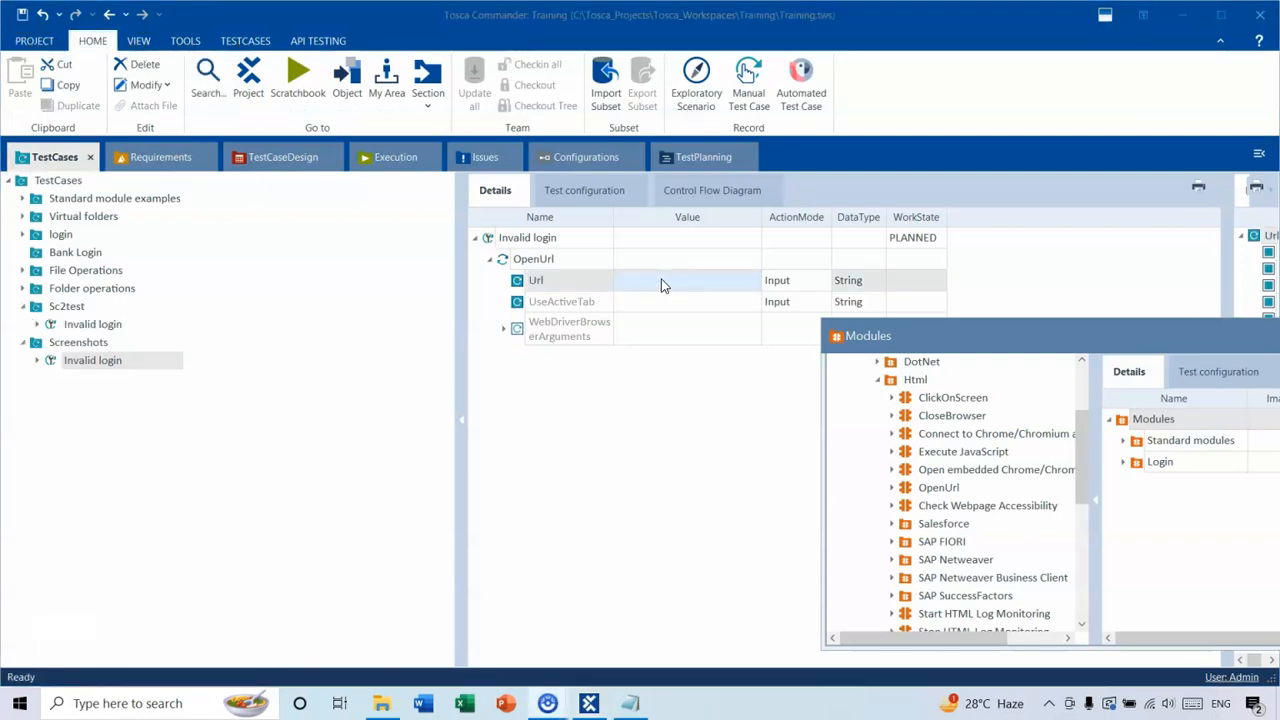
{"action": "left_click", "coordinate": [650, 280]}
{"action": "left_click", "coordinate": [645, 280]}
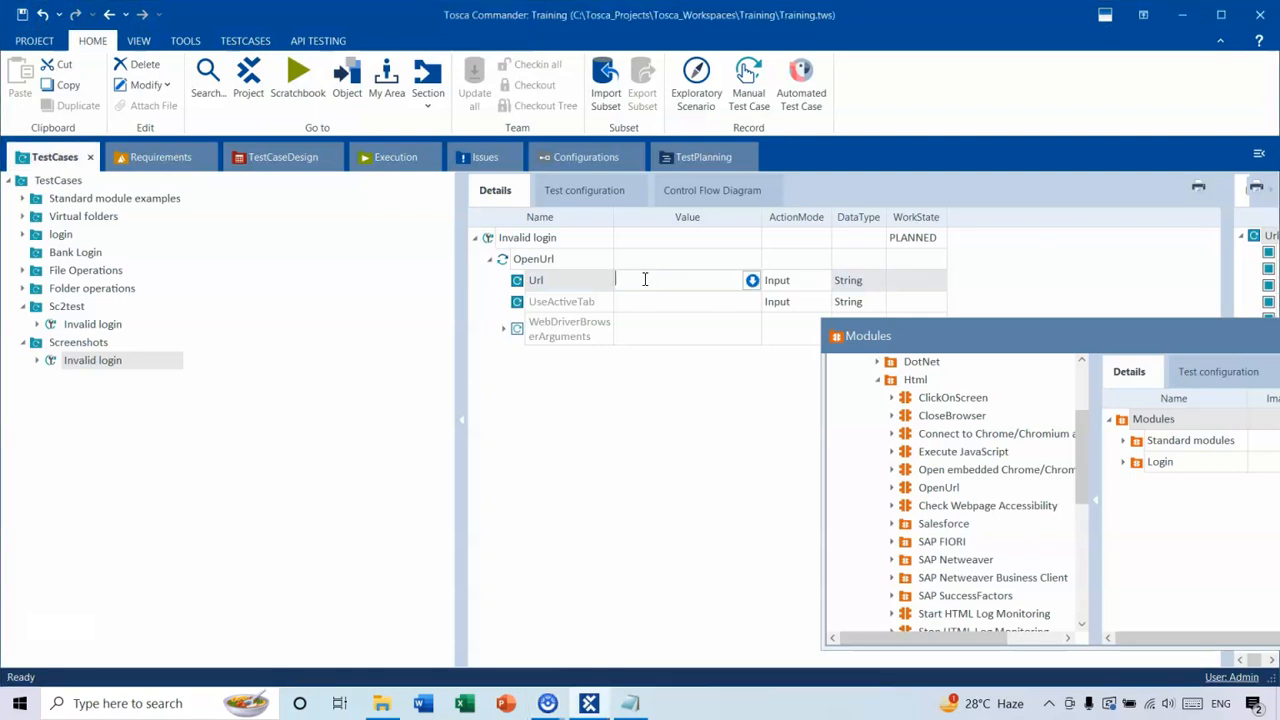
{"action": "type", "text": "https://www.saucedemo.com/"}
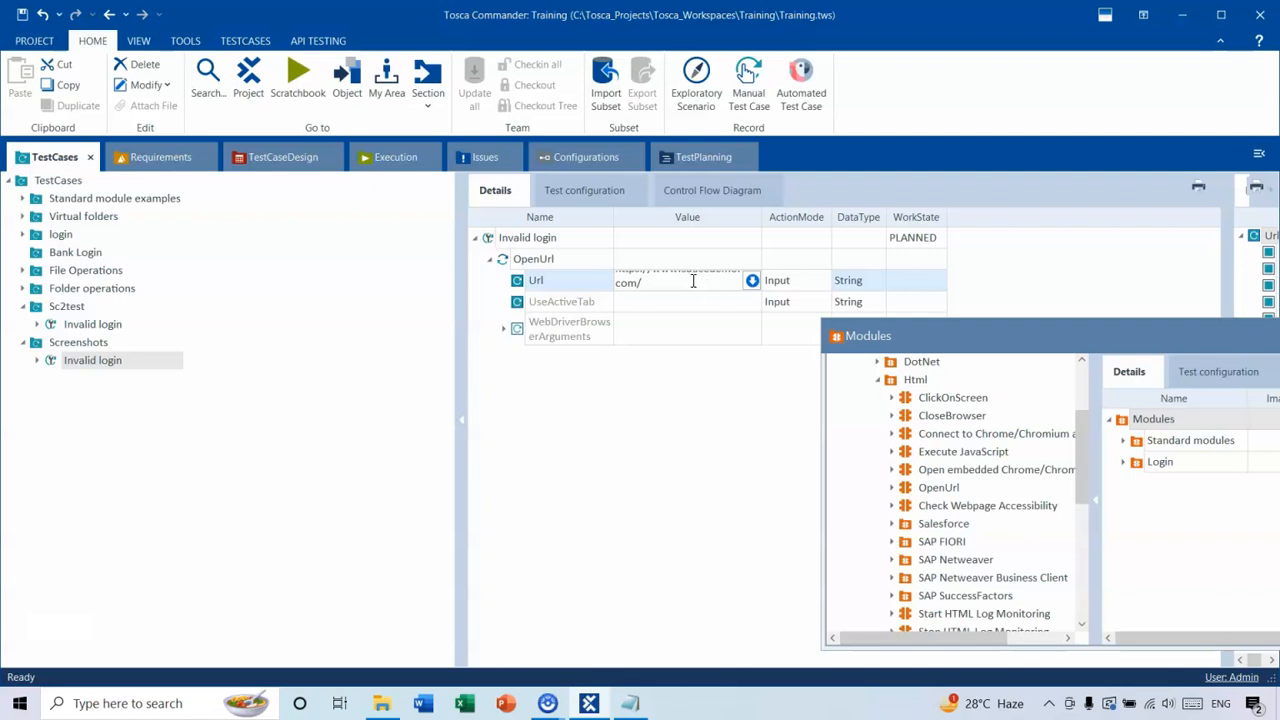
{"action": "key", "text": "Return"}
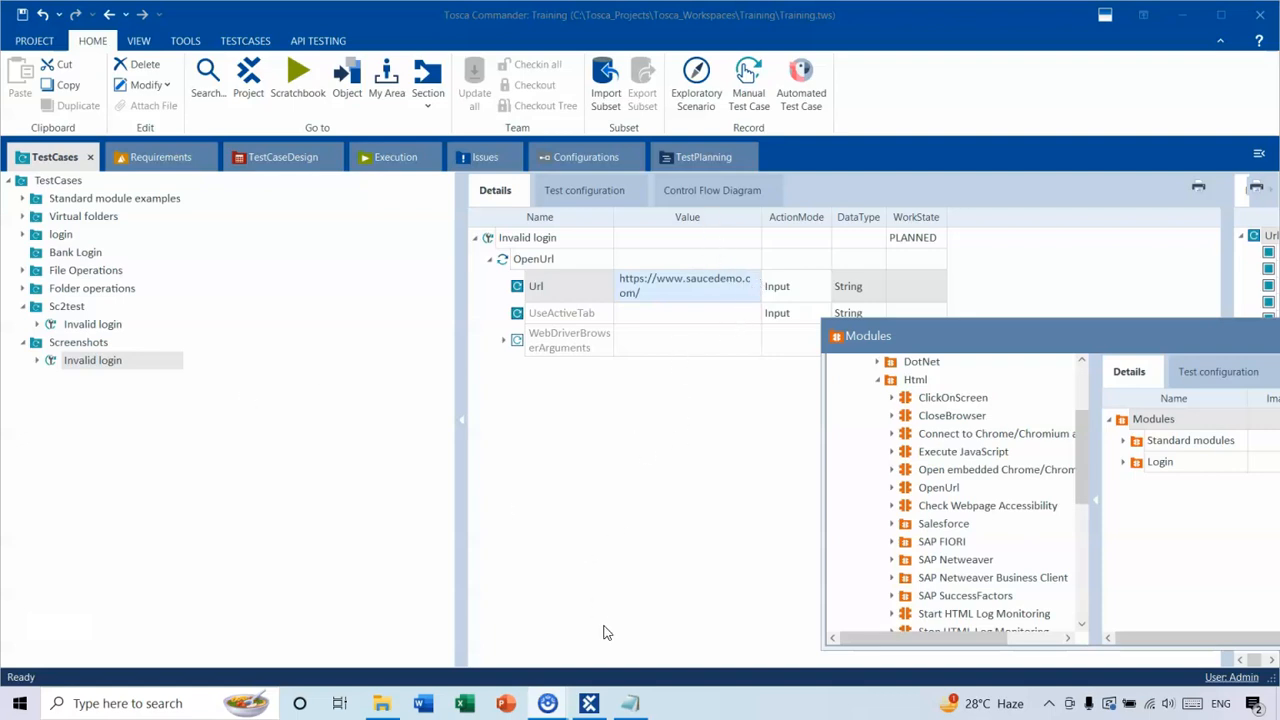
Check the test3 notes in Notepad, and dock the floating Modules window back into the main Tosca Commander window.
{"action": "mouse_move", "coordinate": [634, 708]}
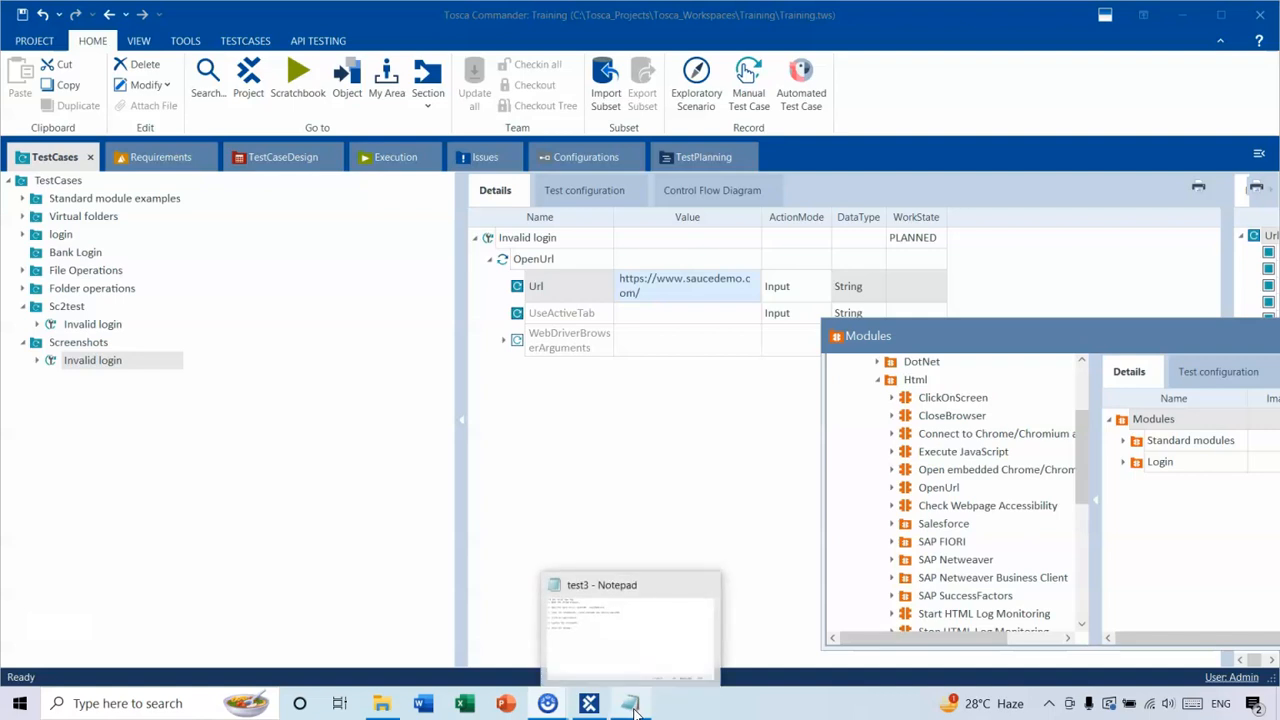
{"action": "left_click", "coordinate": [634, 706]}
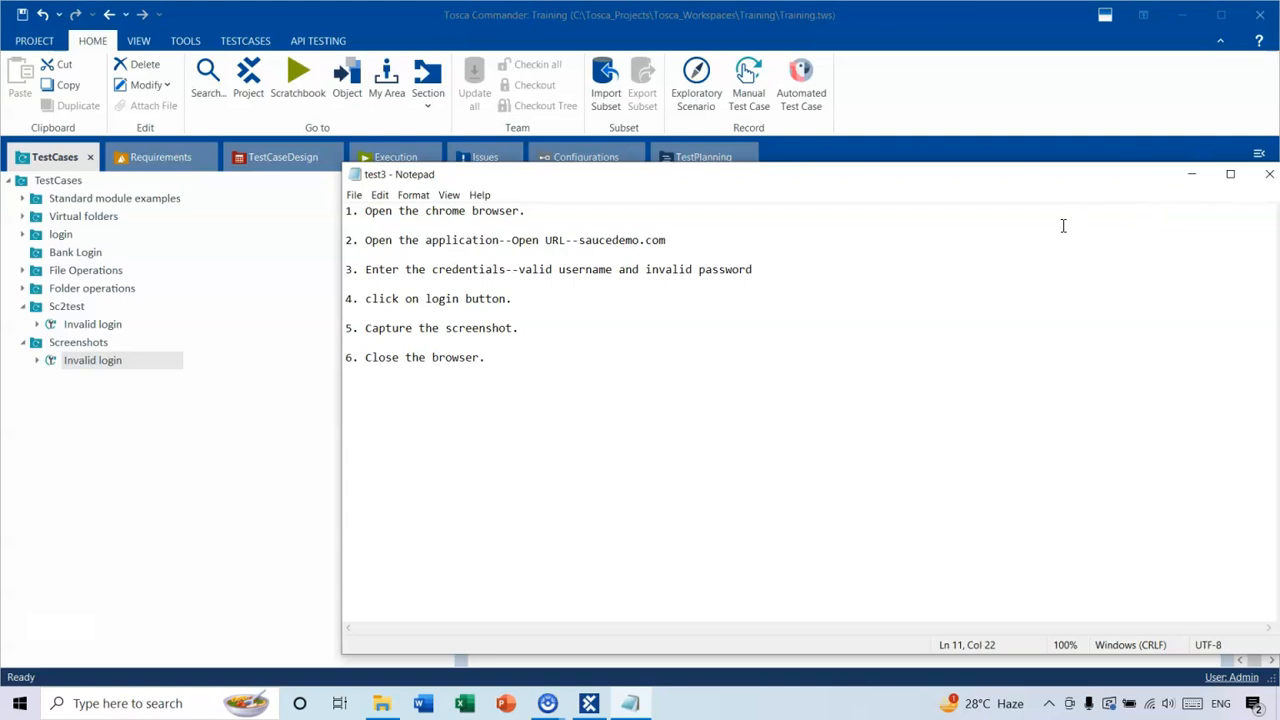
{"action": "left_click", "coordinate": [1191, 175]}
{"action": "left_click_drag", "start_coordinate": [1036, 346], "coordinate": [860, 288]}
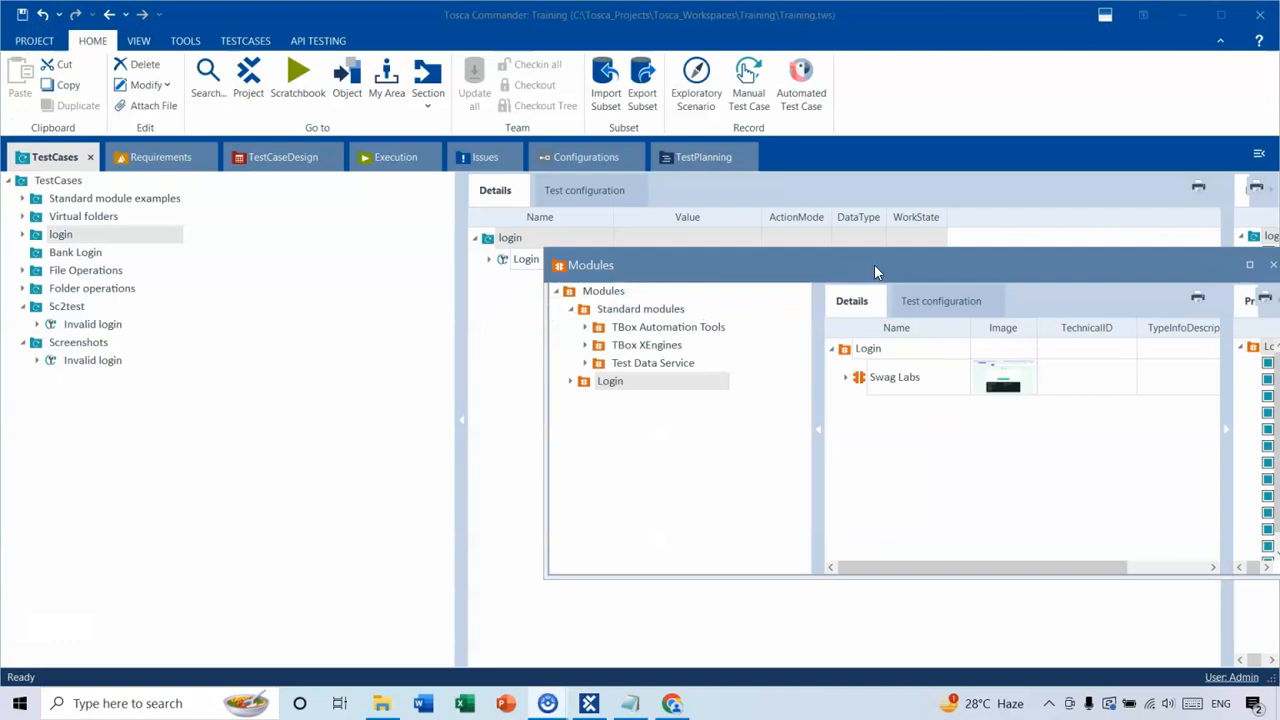
{"action": "left_click_drag", "start_coordinate": [898, 270], "coordinate": [530, 172]}
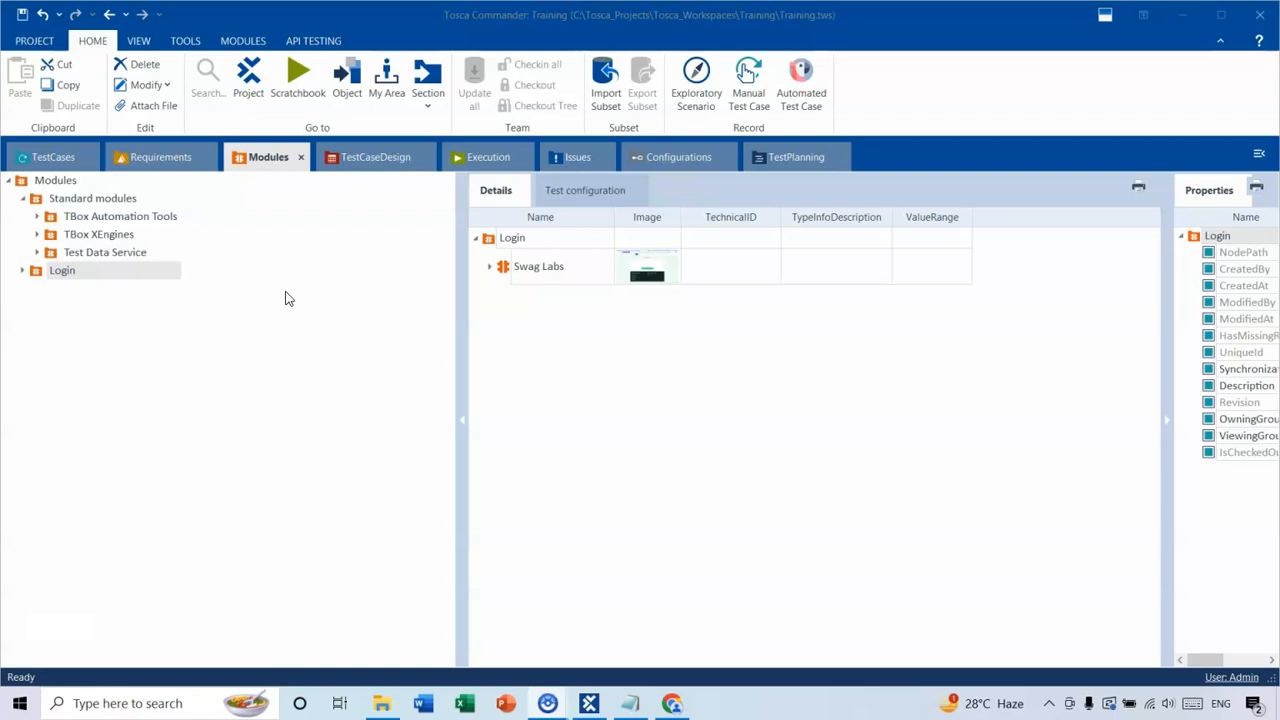
Create a module folder named "Invalid Login" under the Modules root.
{"action": "left_click", "coordinate": [60, 186]}
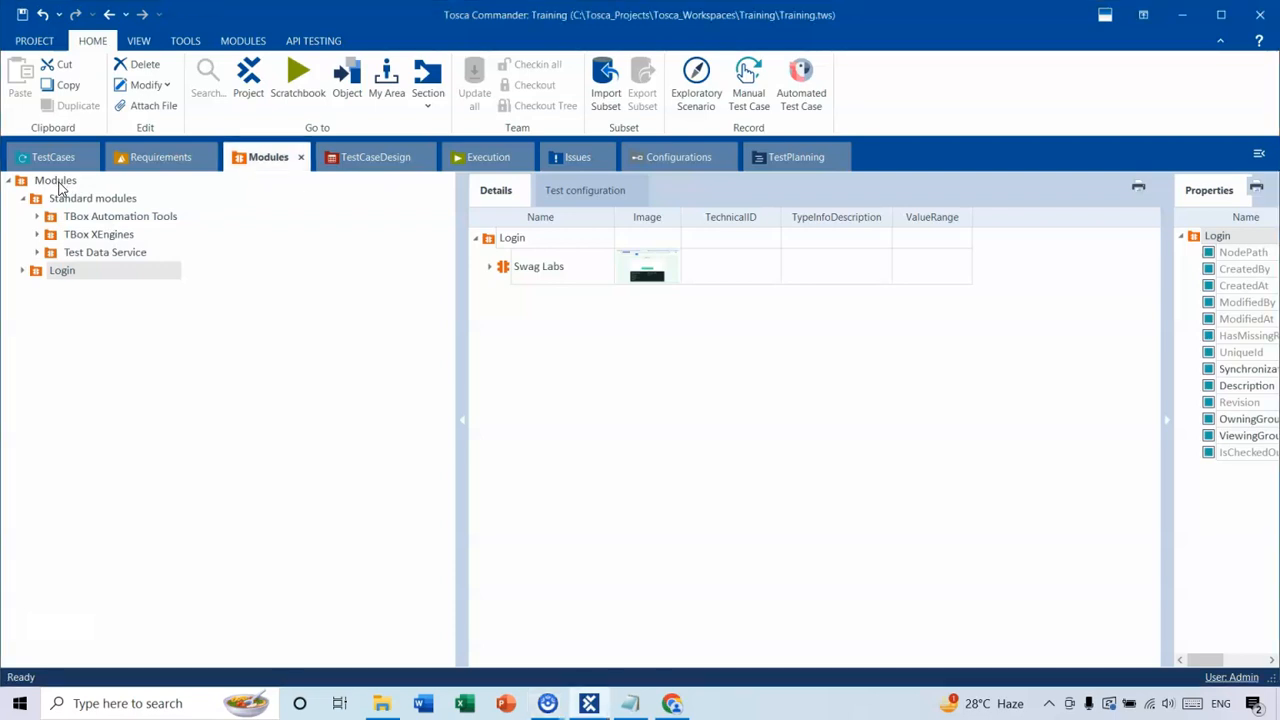
{"action": "right_click", "coordinate": [62, 190]}
{"action": "left_click", "coordinate": [95, 218]}
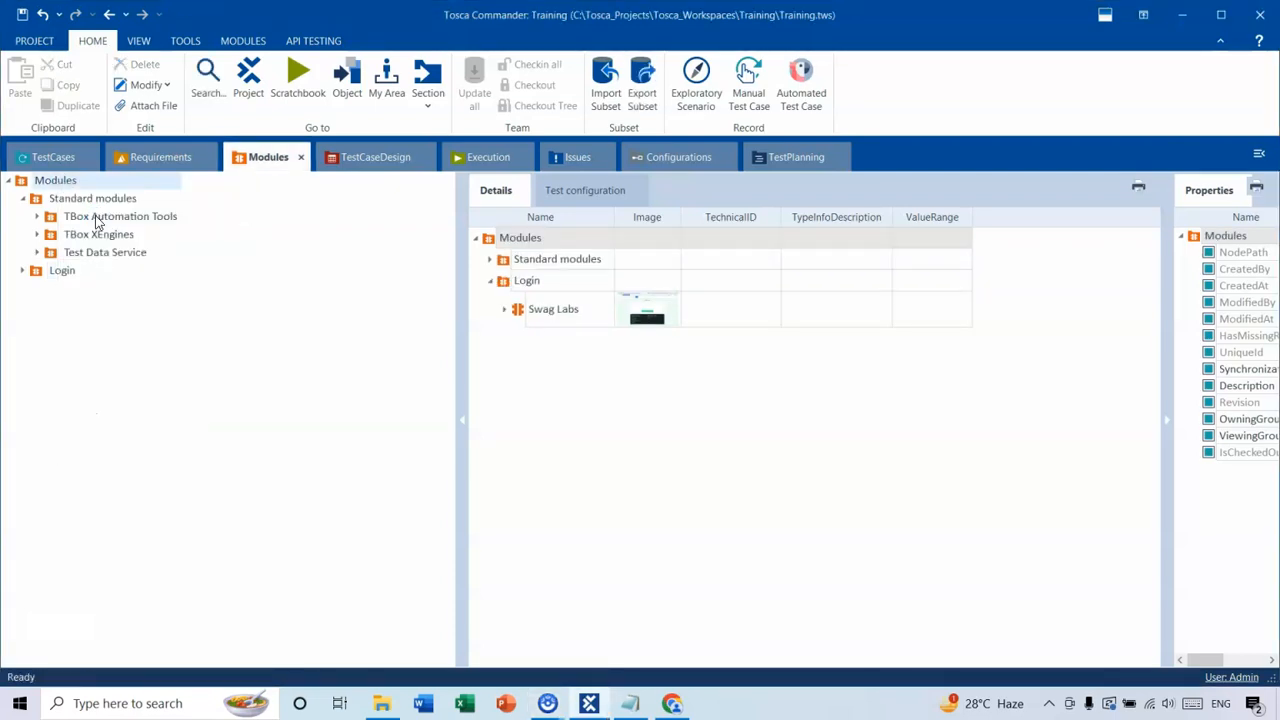
{"action": "type", "text": "Inval"}
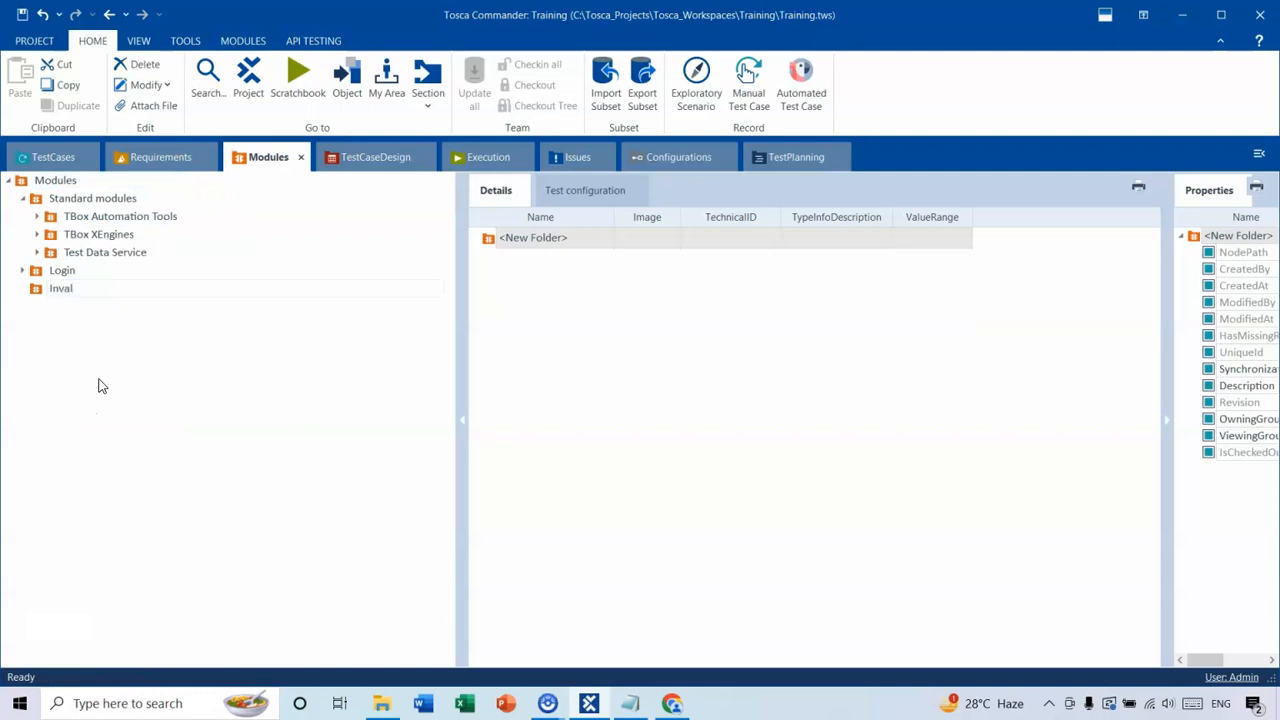
{"action": "type", "text": "id Login"}
{"action": "key", "text": "Return"}
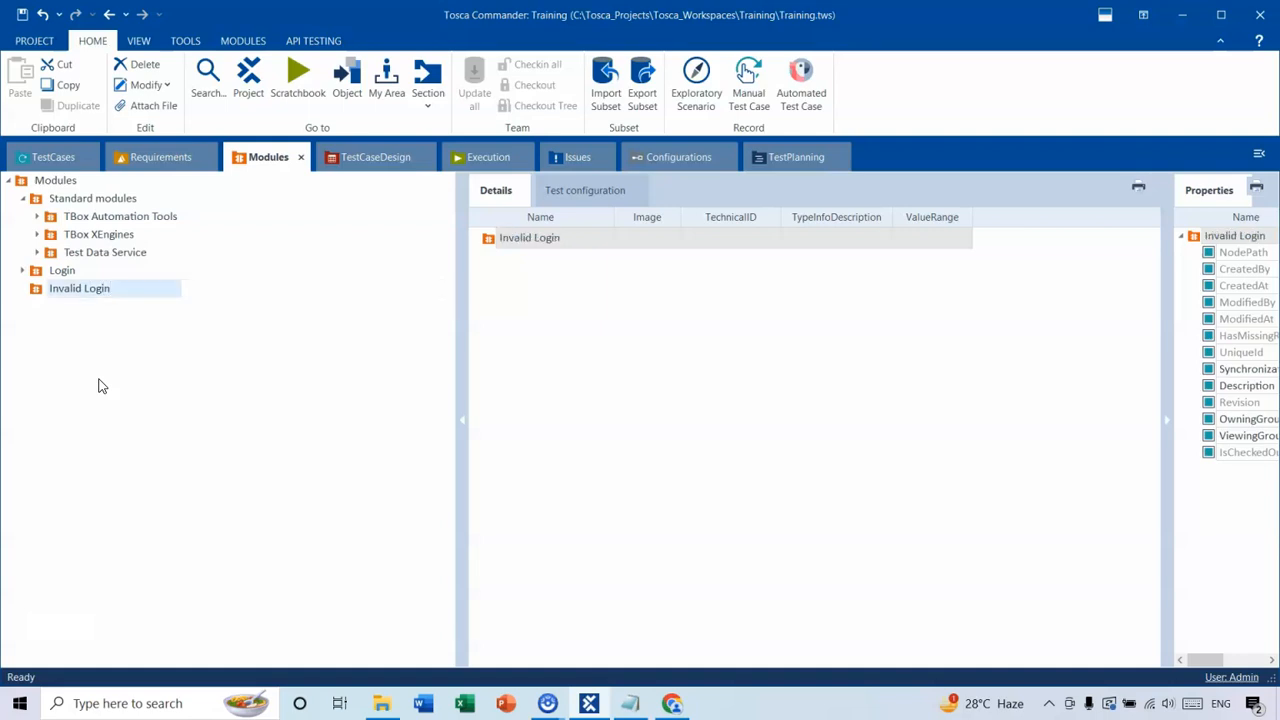
Start an application scan from the Invalid Login module folder on the Swag Labs Google Chrome window.
{"action": "right_click", "coordinate": [90, 294]}
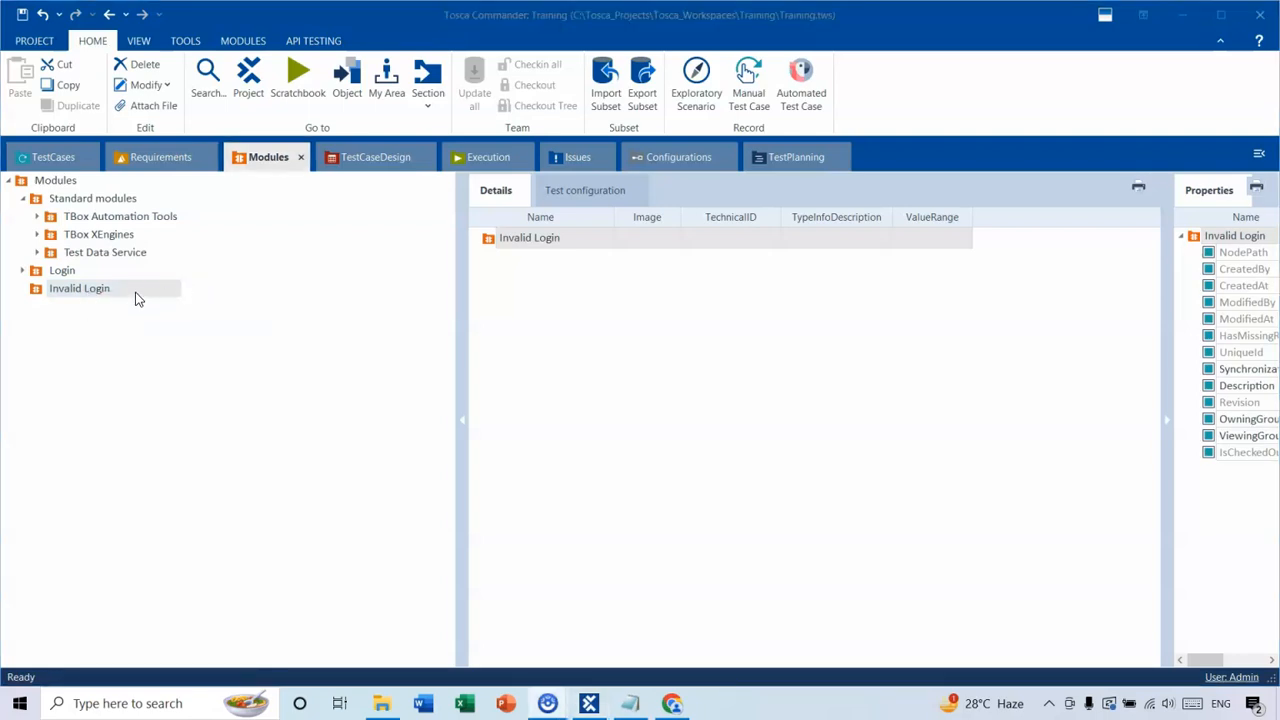
{"action": "right_click", "coordinate": [135, 291]}
{"action": "mouse_move", "coordinate": [171, 375]}
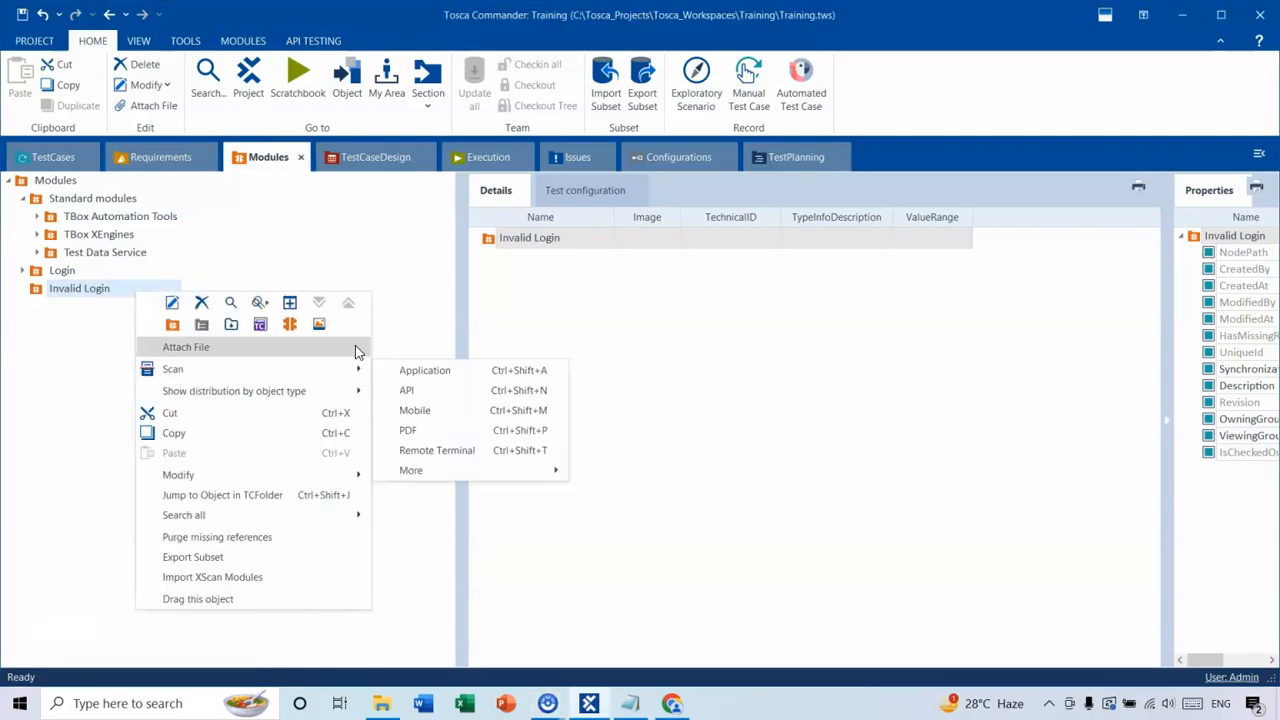
{"action": "left_click", "coordinate": [417, 375]}
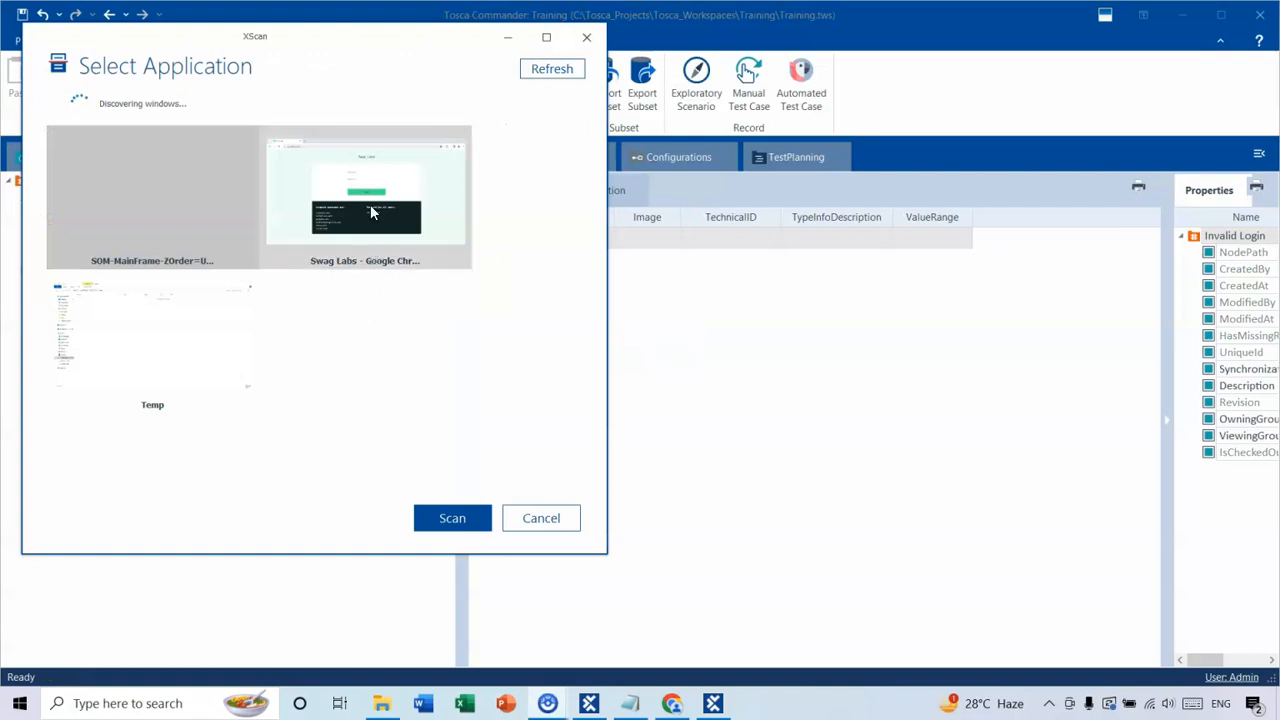
{"action": "left_click", "coordinate": [370, 210]}
{"action": "left_click", "coordinate": [453, 520]}
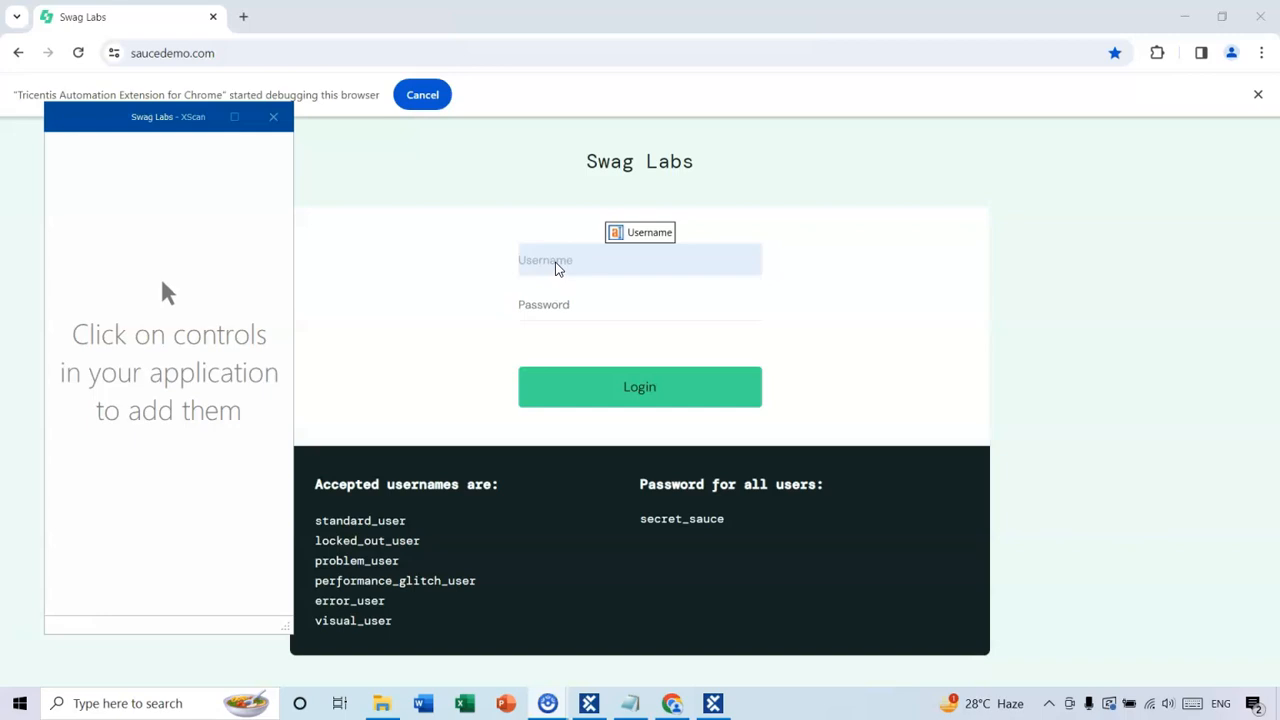
Add the Username field, Password field and Login button of the Swag Labs page to the scan, and review each control.
{"action": "left_click", "coordinate": [557, 268]}
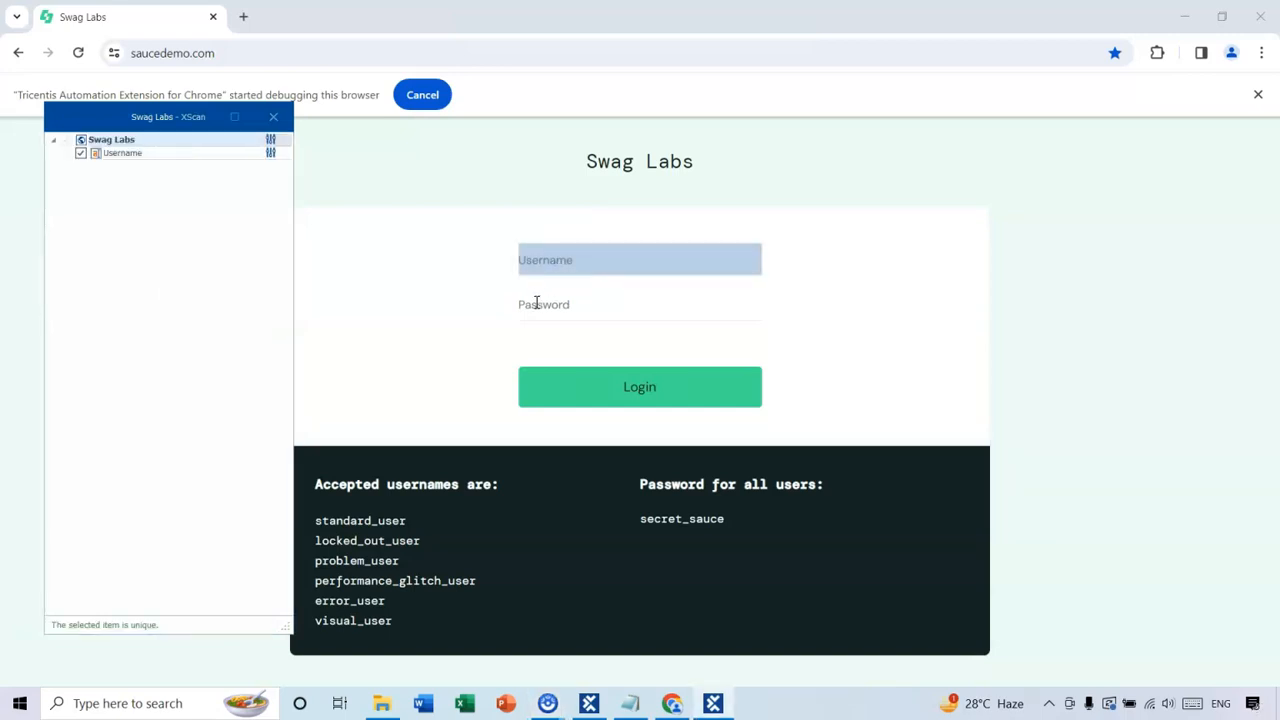
{"action": "left_click", "coordinate": [546, 304]}
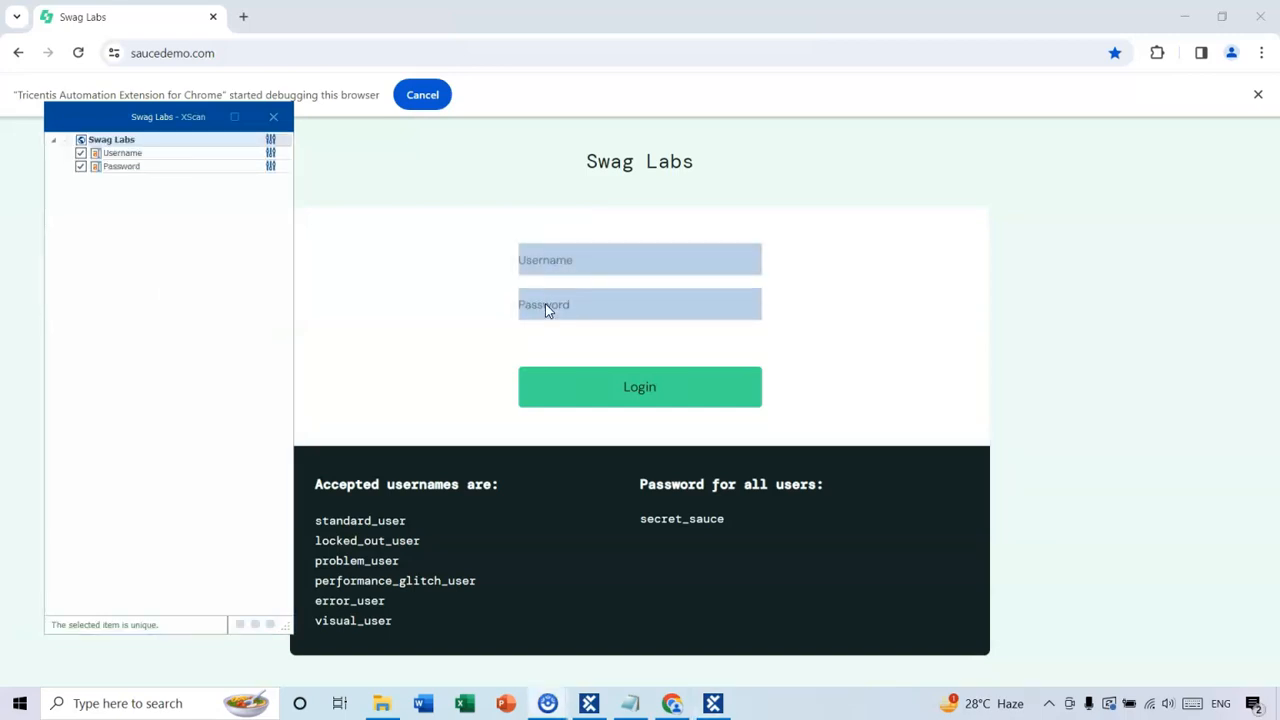
{"action": "left_click", "coordinate": [626, 400]}
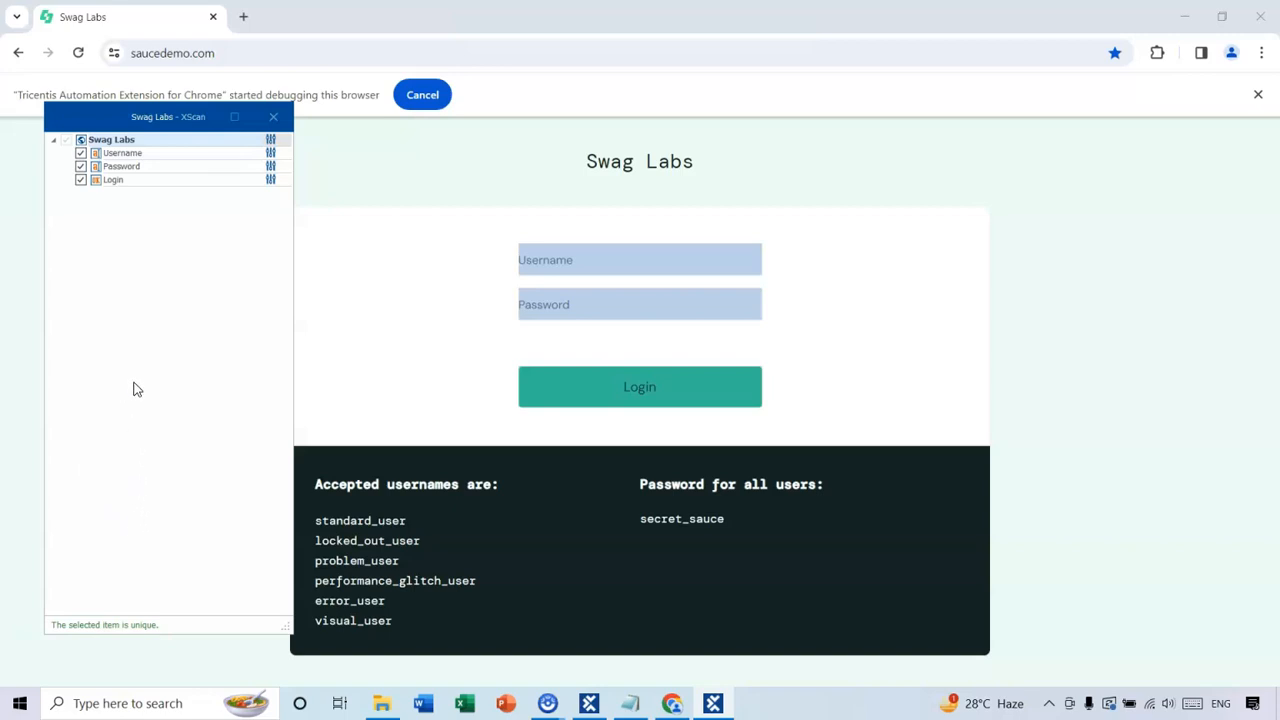
{"action": "left_click", "coordinate": [118, 154]}
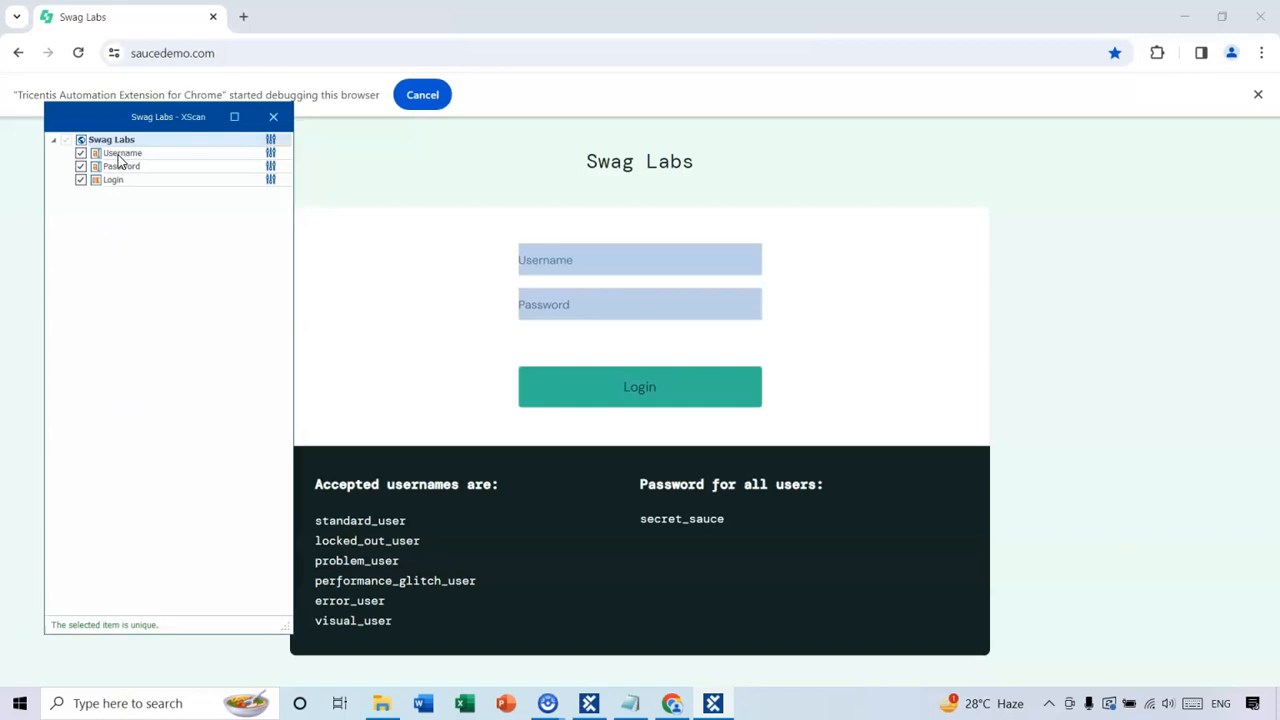
{"action": "left_click", "coordinate": [100, 168]}
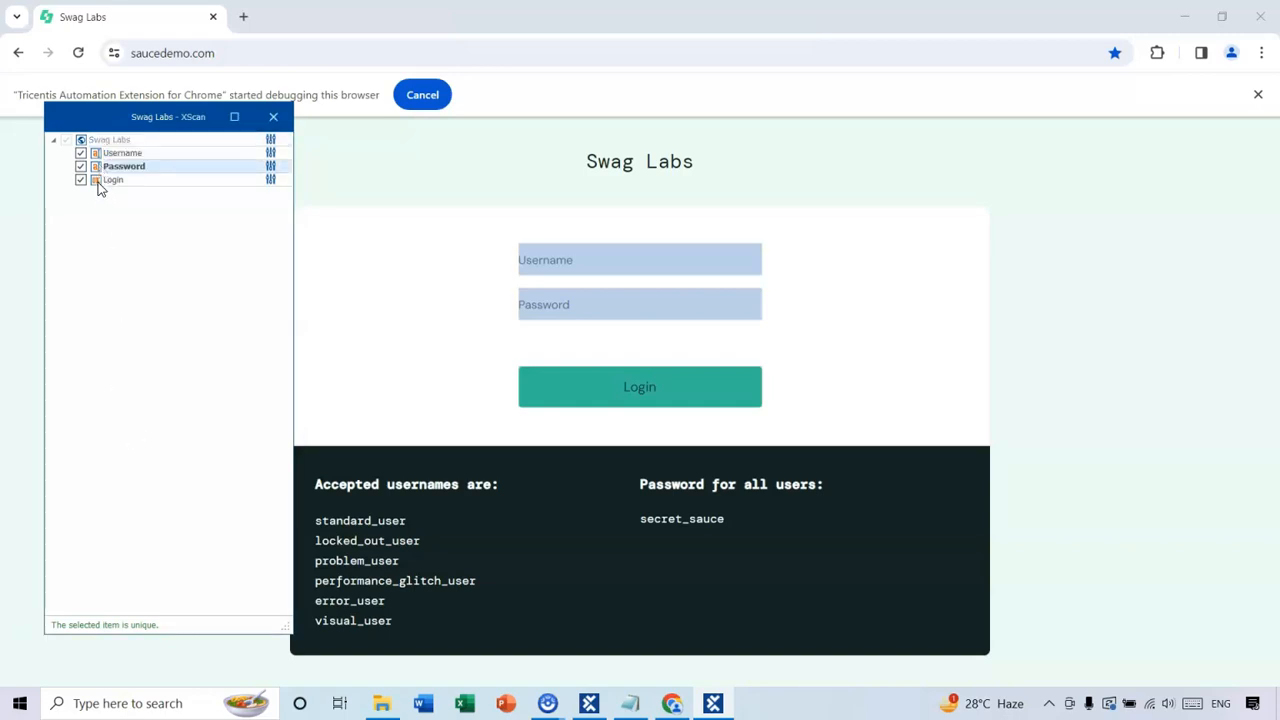
{"action": "left_click", "coordinate": [98, 182]}
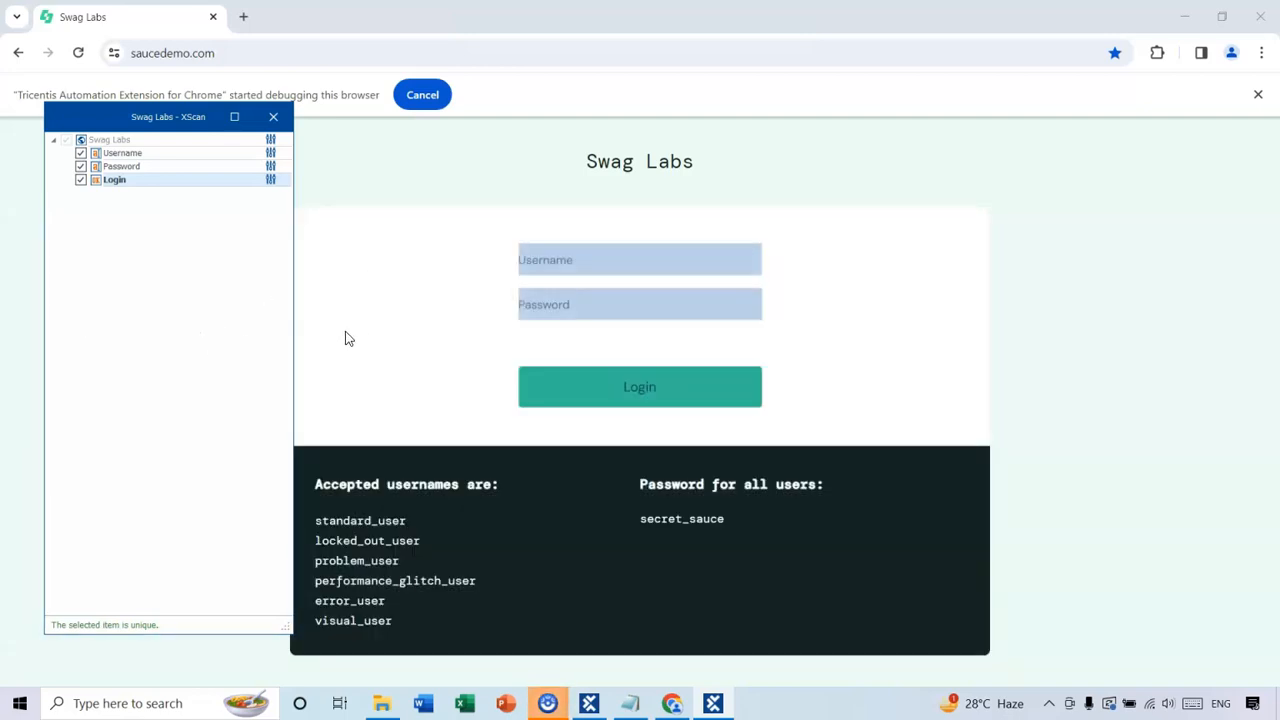
Save the scanned Swag Labs module, close XScan, and expand the Invalid Login module folder.
{"action": "left_click", "coordinate": [234, 119]}
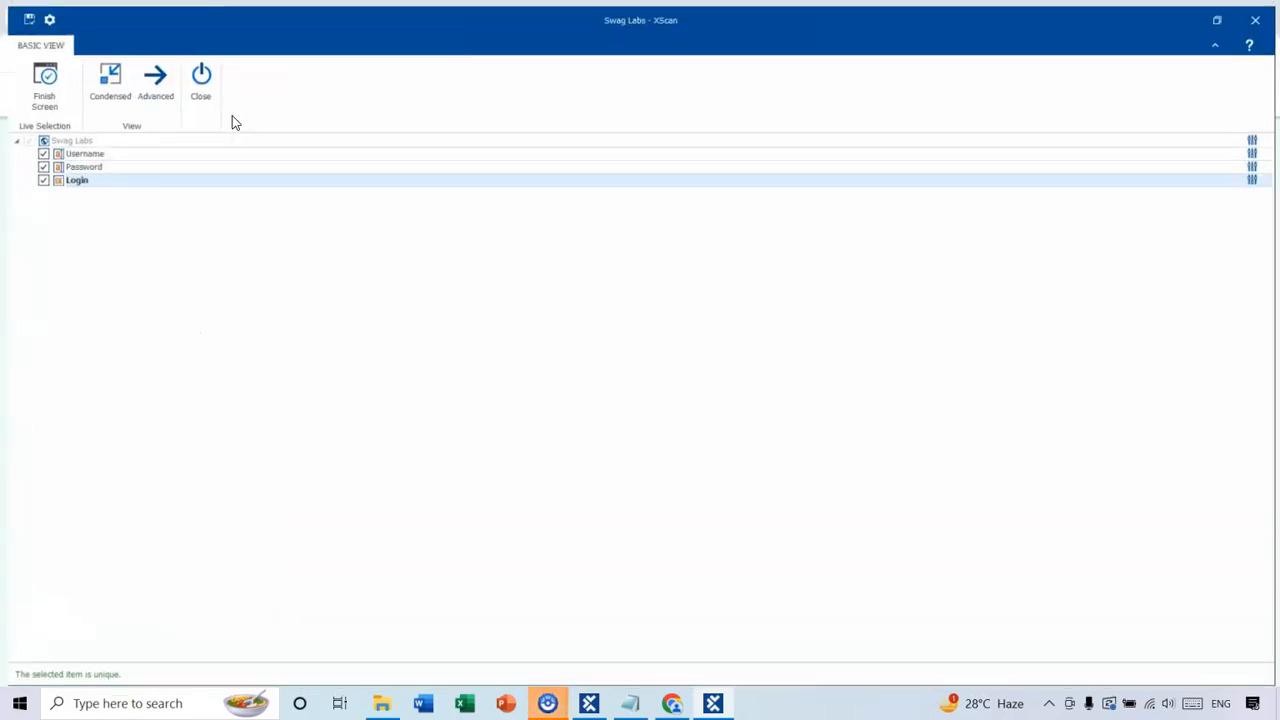
{"action": "left_click", "coordinate": [21, 14]}
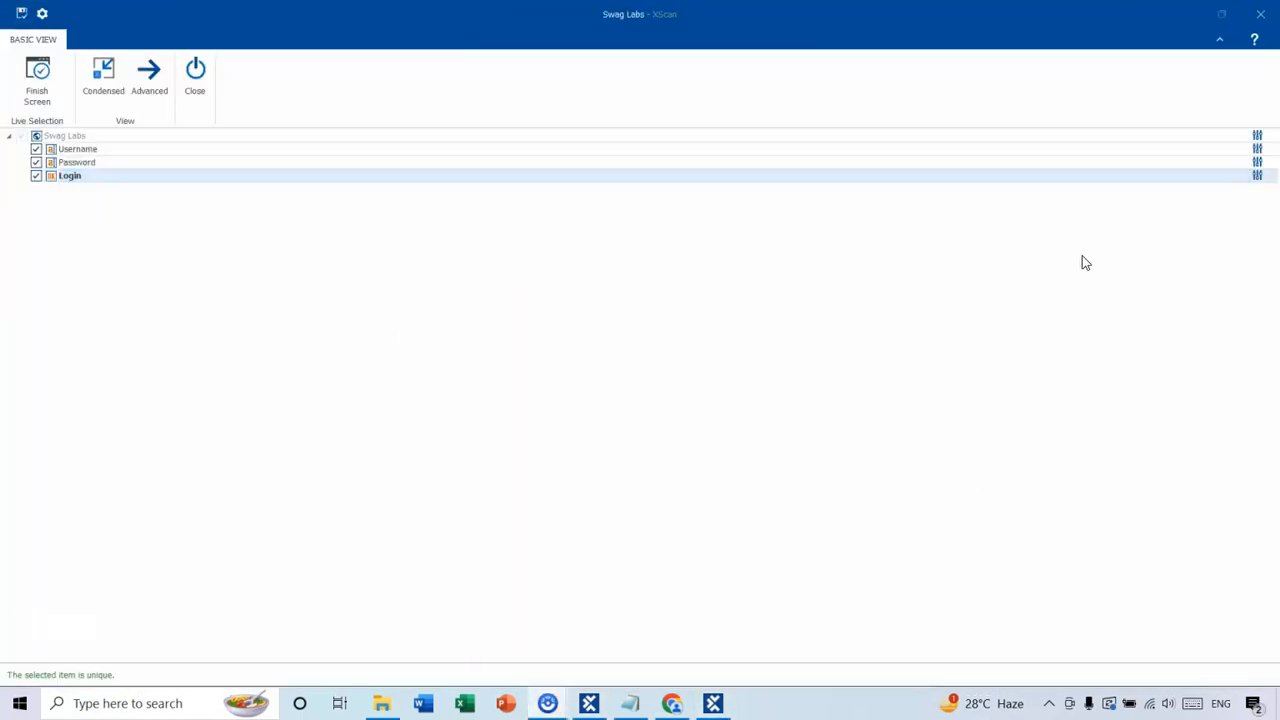
{"action": "left_click", "coordinate": [1260, 14]}
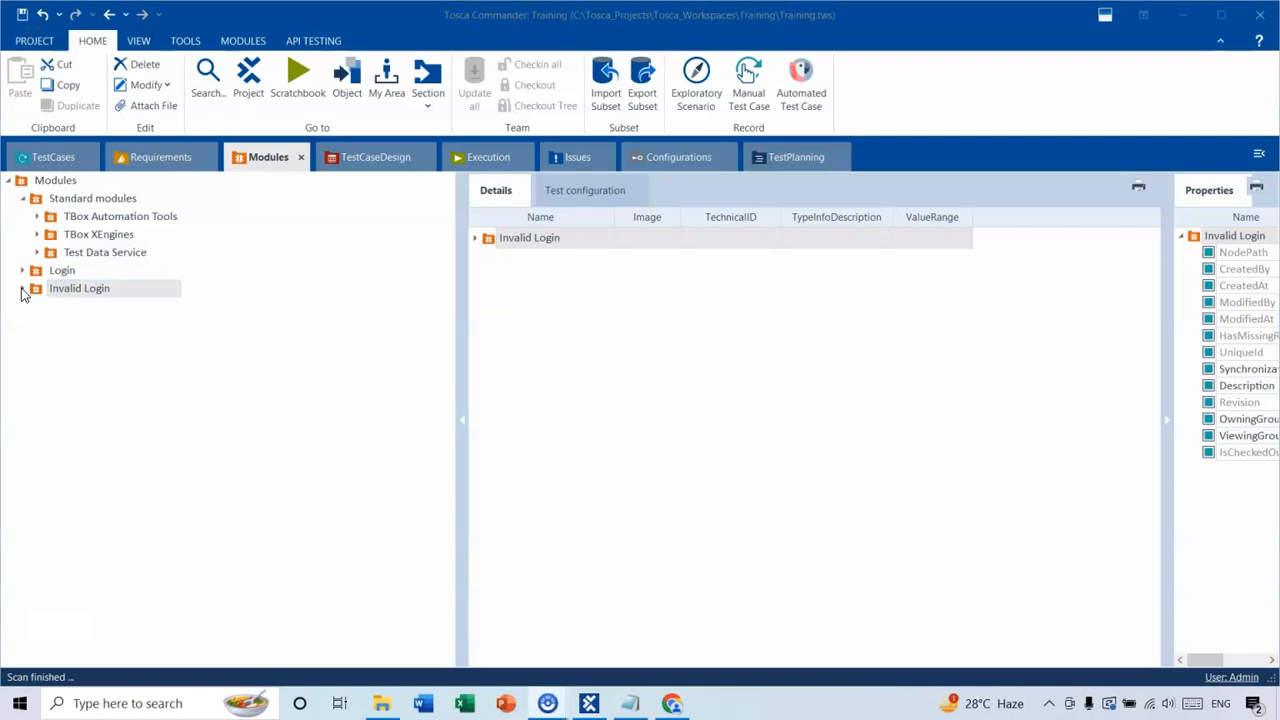
{"action": "left_click", "coordinate": [23, 290]}
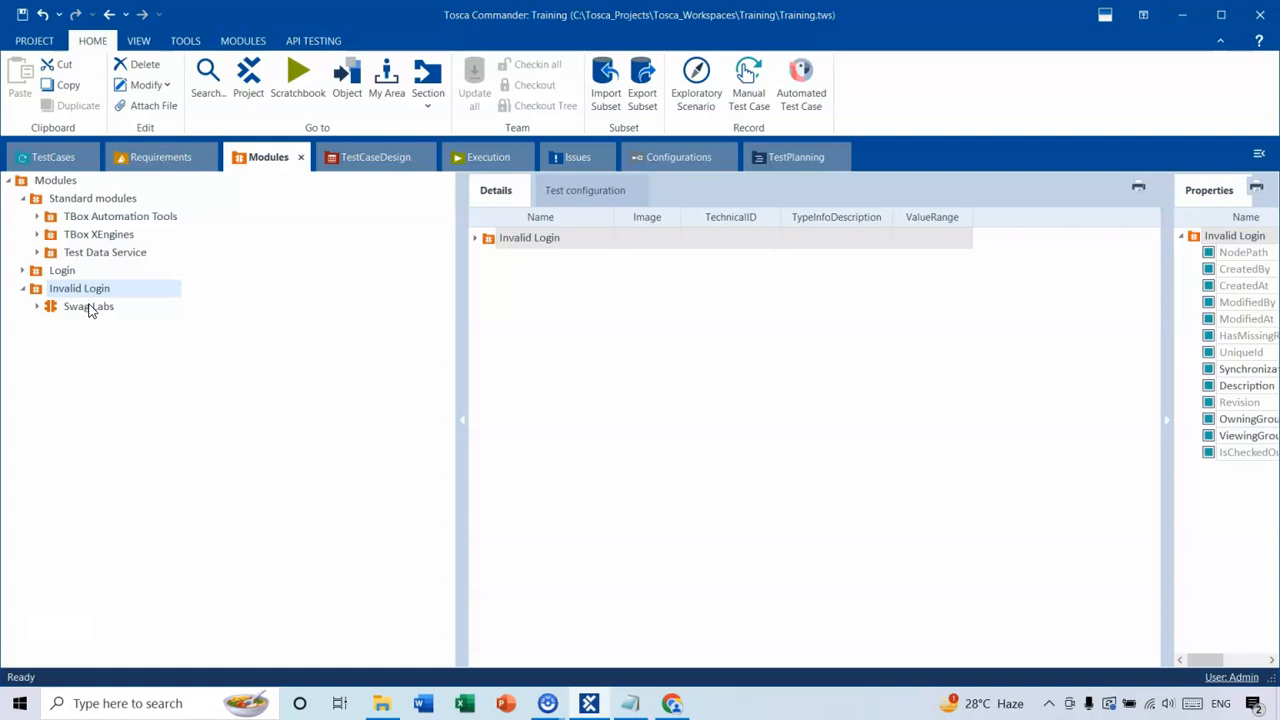
Float the Modules window over the test cases, and add the Swag Labs module to the Invalid login test case after OpenUrl.
{"action": "key", "text": "alt+Tab"}
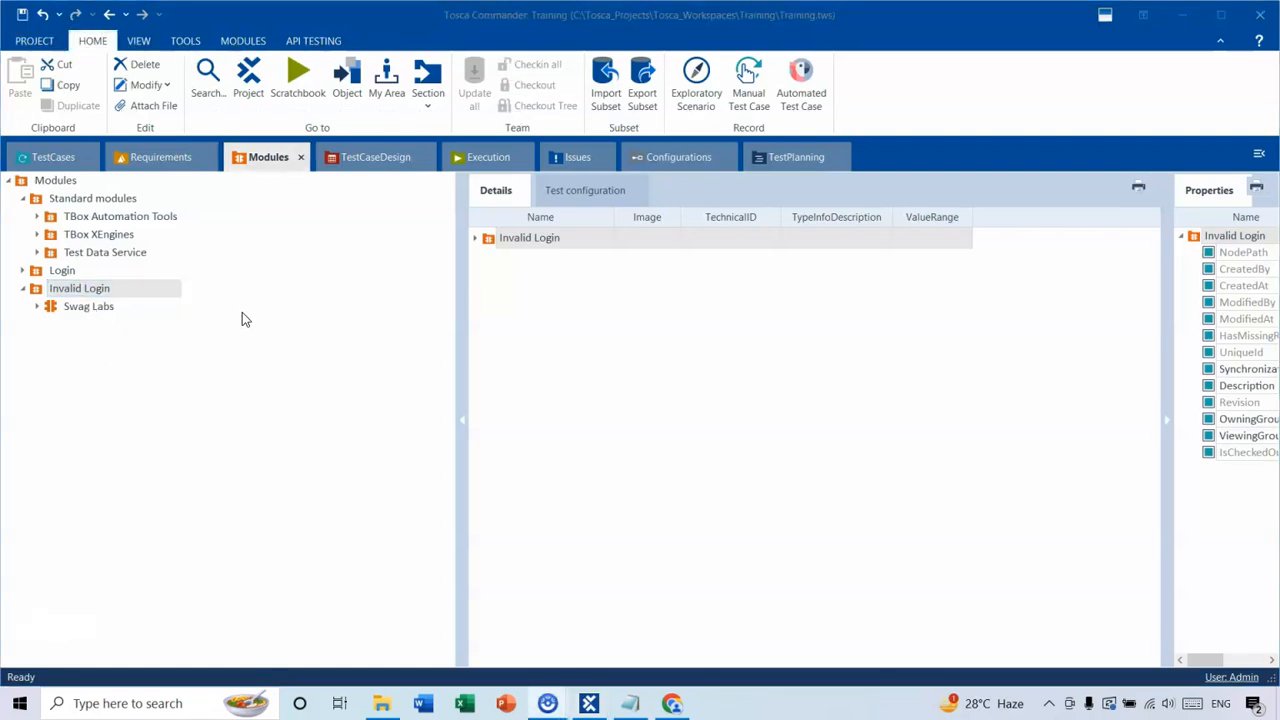
{"action": "left_click", "coordinate": [250, 150]}
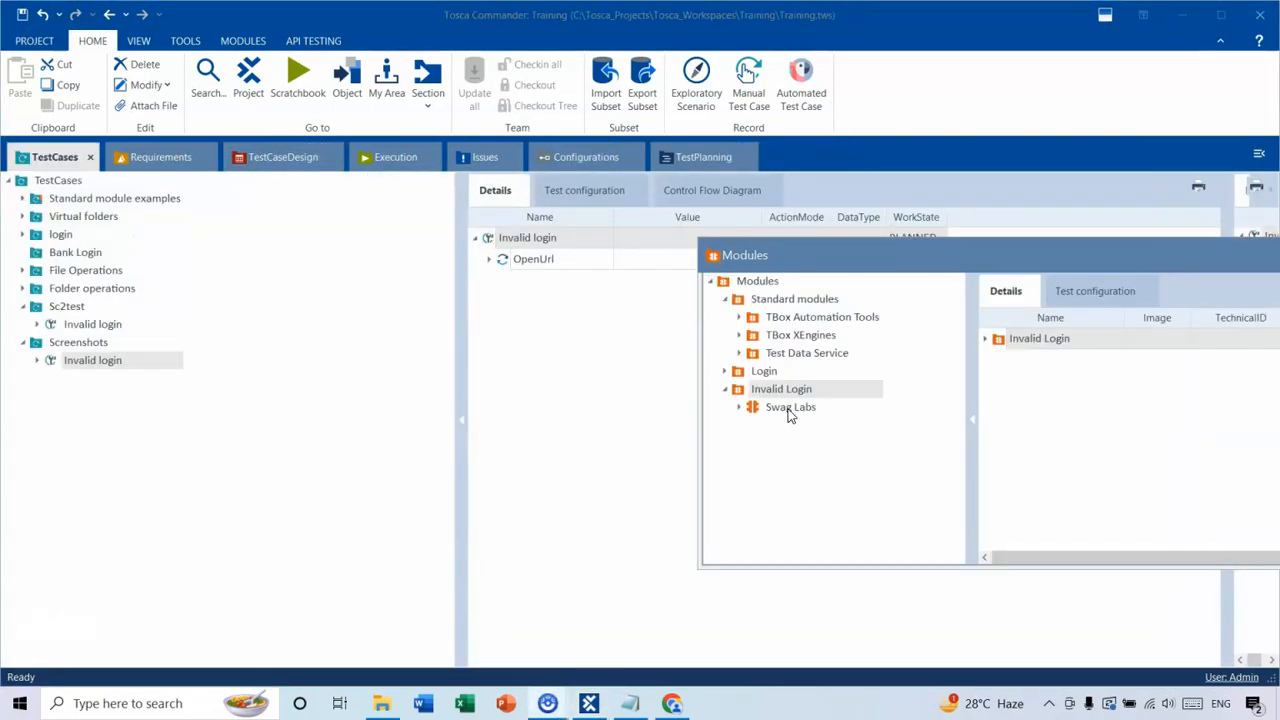
{"action": "left_click_drag", "start_coordinate": [789, 415], "coordinate": [508, 298]}
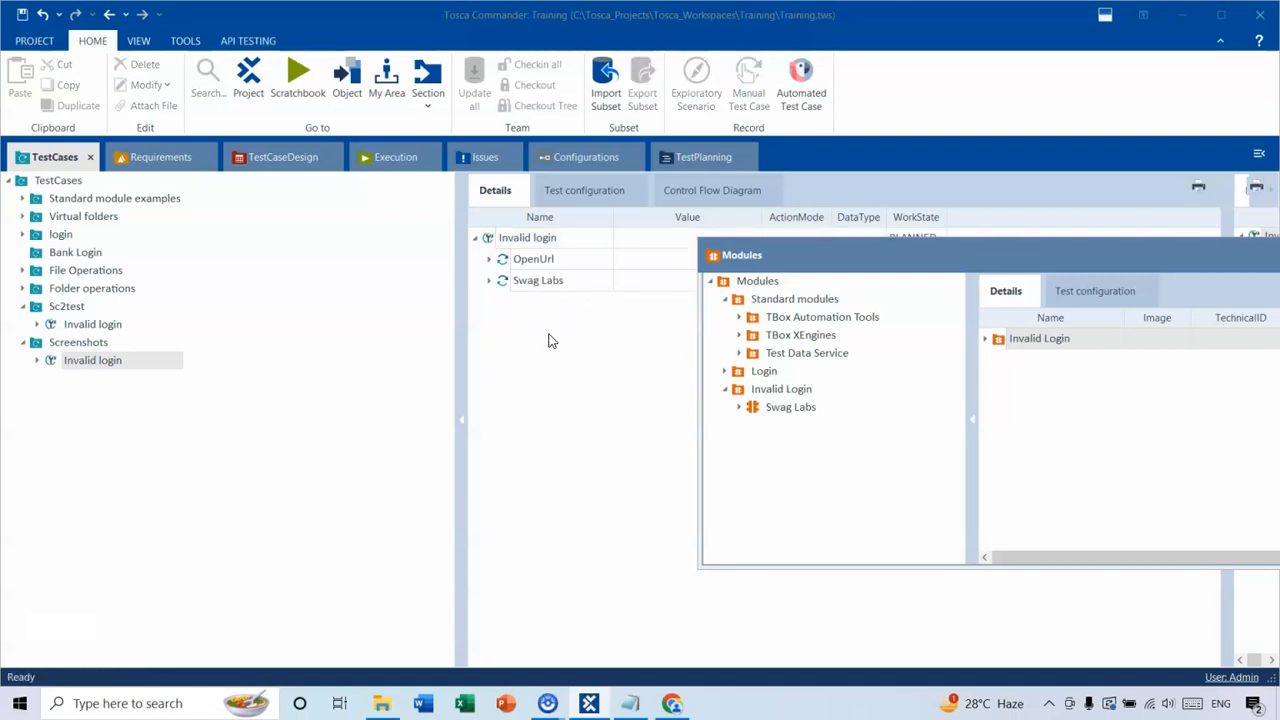
Expand the Swag Labs step, move the Modules window clear of the values, and set Username to standard_user.
{"action": "left_click_drag", "start_coordinate": [815, 252], "coordinate": [876, 324]}
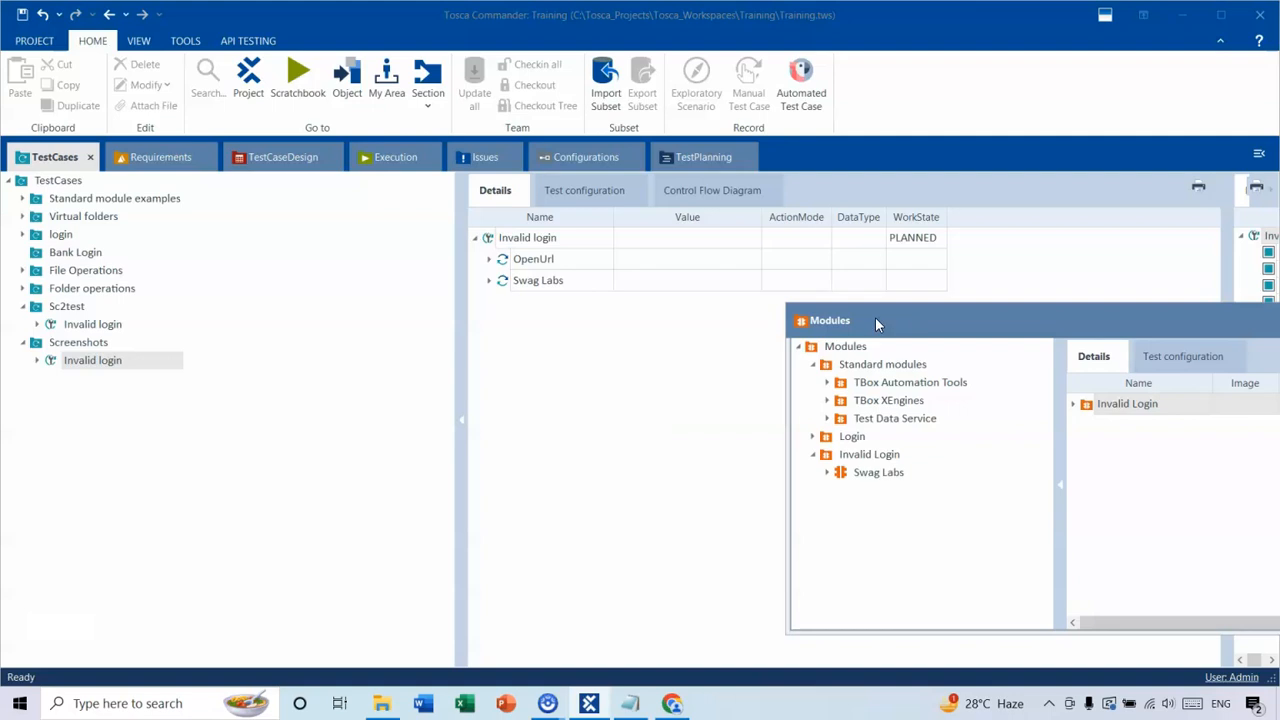
{"action": "left_click", "coordinate": [493, 286]}
{"action": "left_click", "coordinate": [491, 282]}
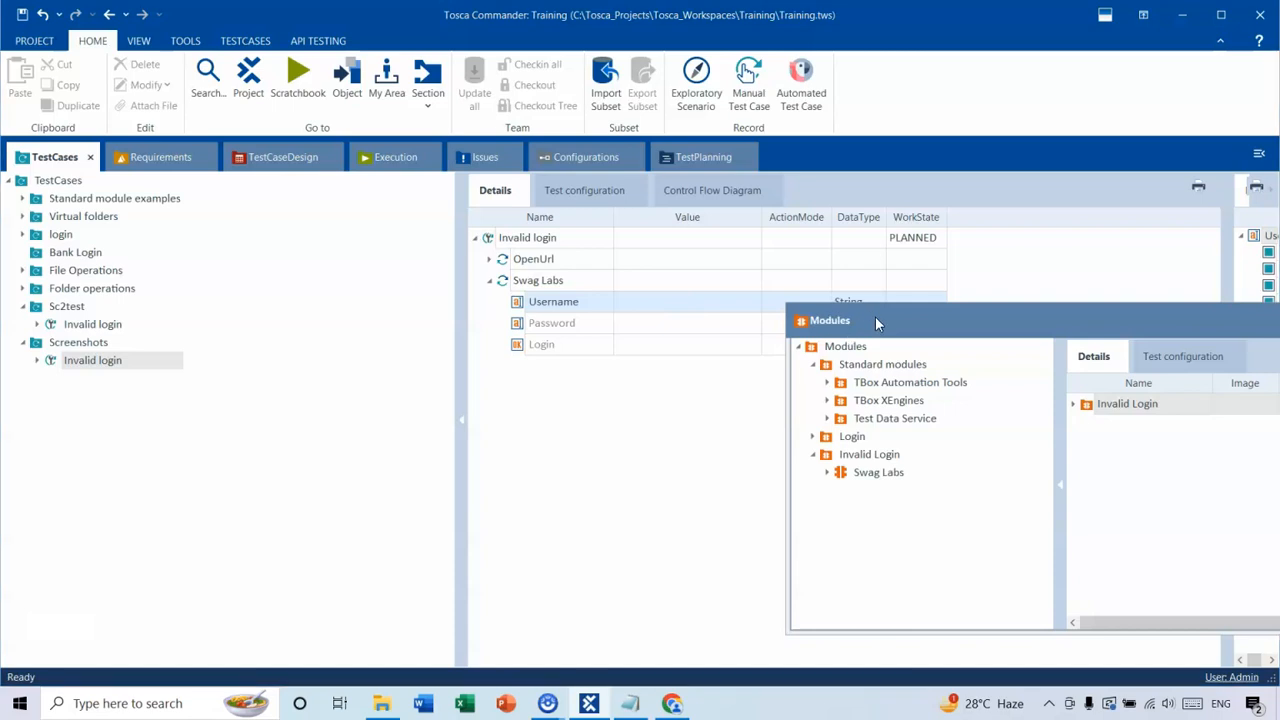
{"action": "left_click_drag", "start_coordinate": [875, 316], "coordinate": [961, 323]}
{"action": "left_click", "coordinate": [695, 301]}
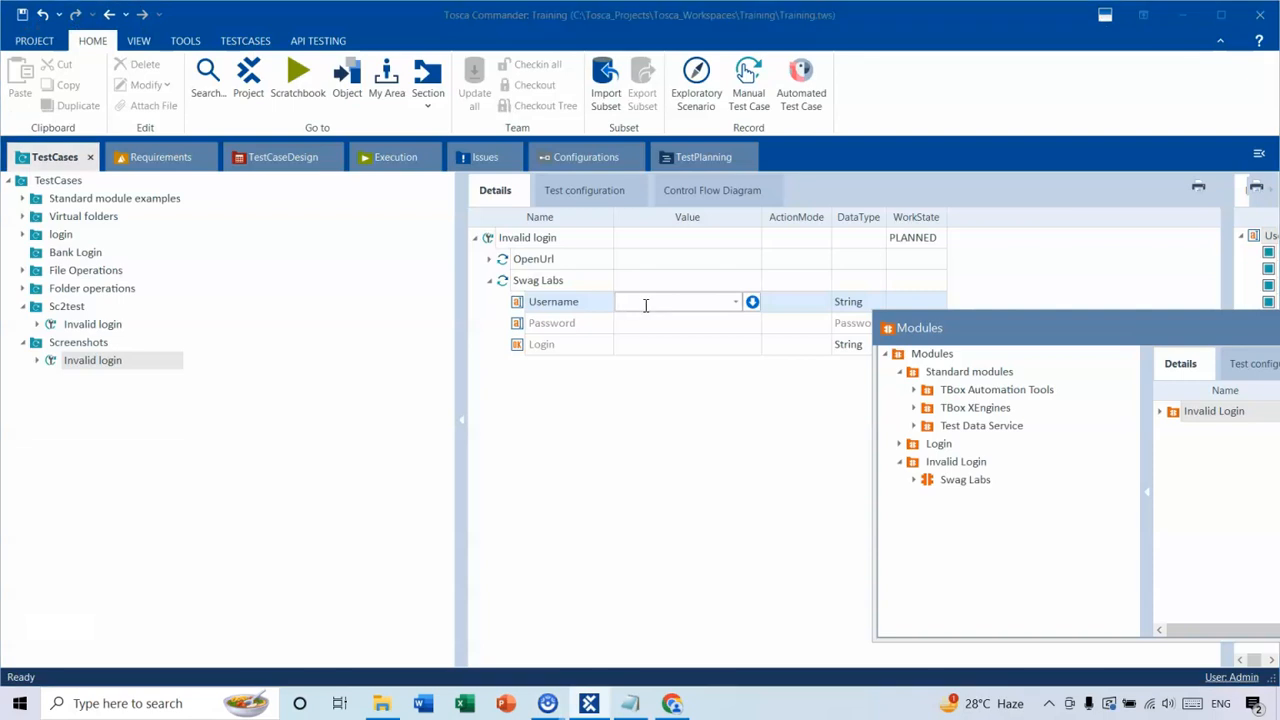
{"action": "left_click", "coordinate": [646, 306]}
{"action": "type", "text": "stand"}
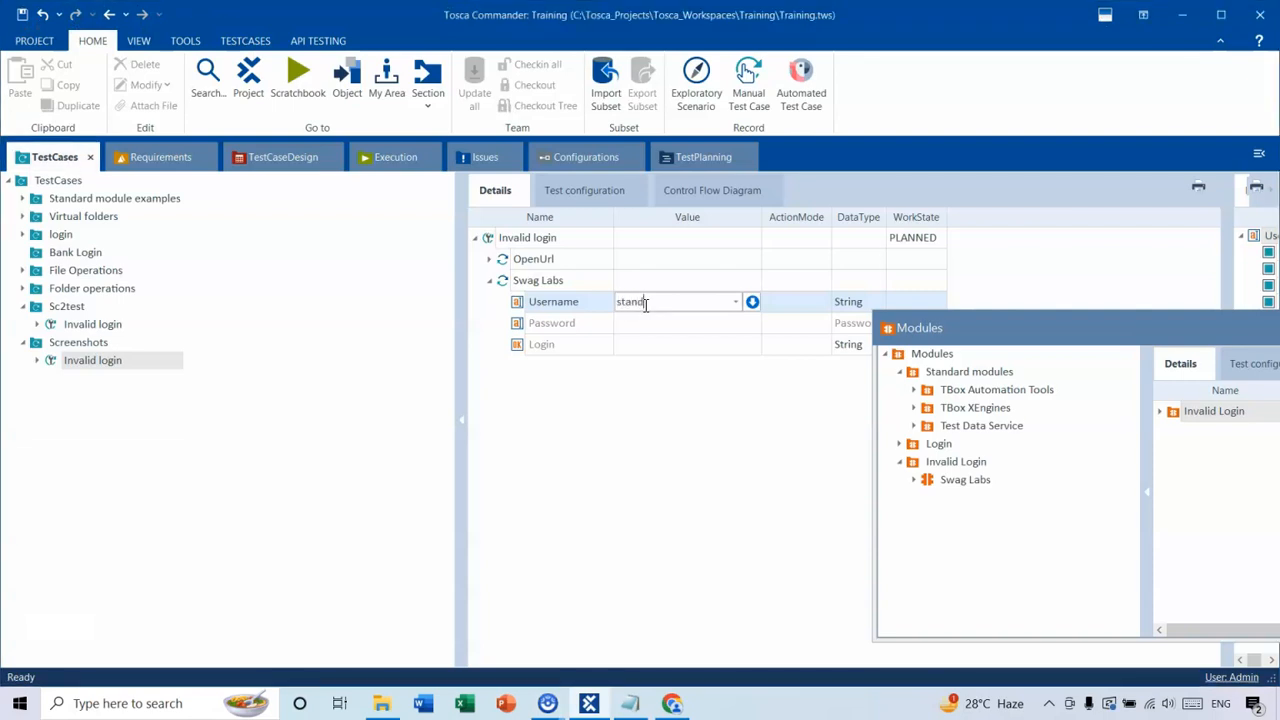
{"action": "type", "text": "ard_user"}
Enter the invalid password in the Password value of the Swag Labs step and set Login to {Click}.
{"action": "left_click", "coordinate": [662, 322]}
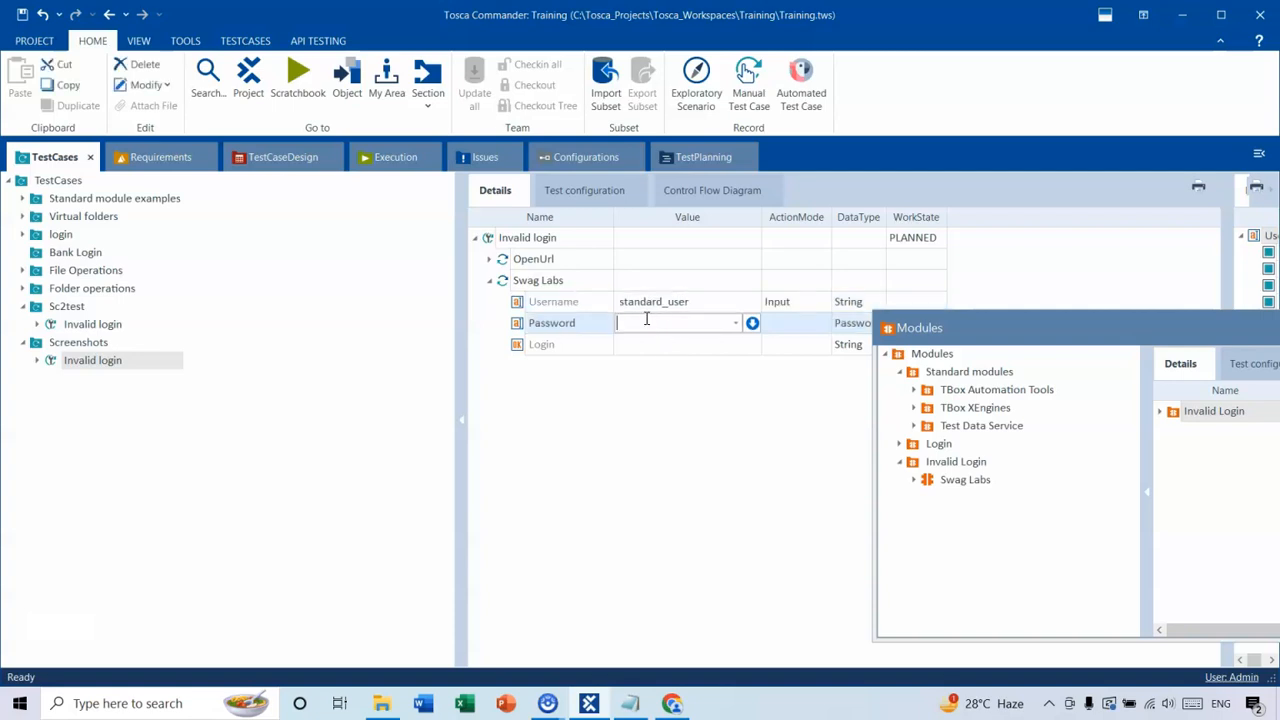
{"action": "type", "text": "abcdtest"}
{"action": "left_click", "coordinate": [648, 345]}
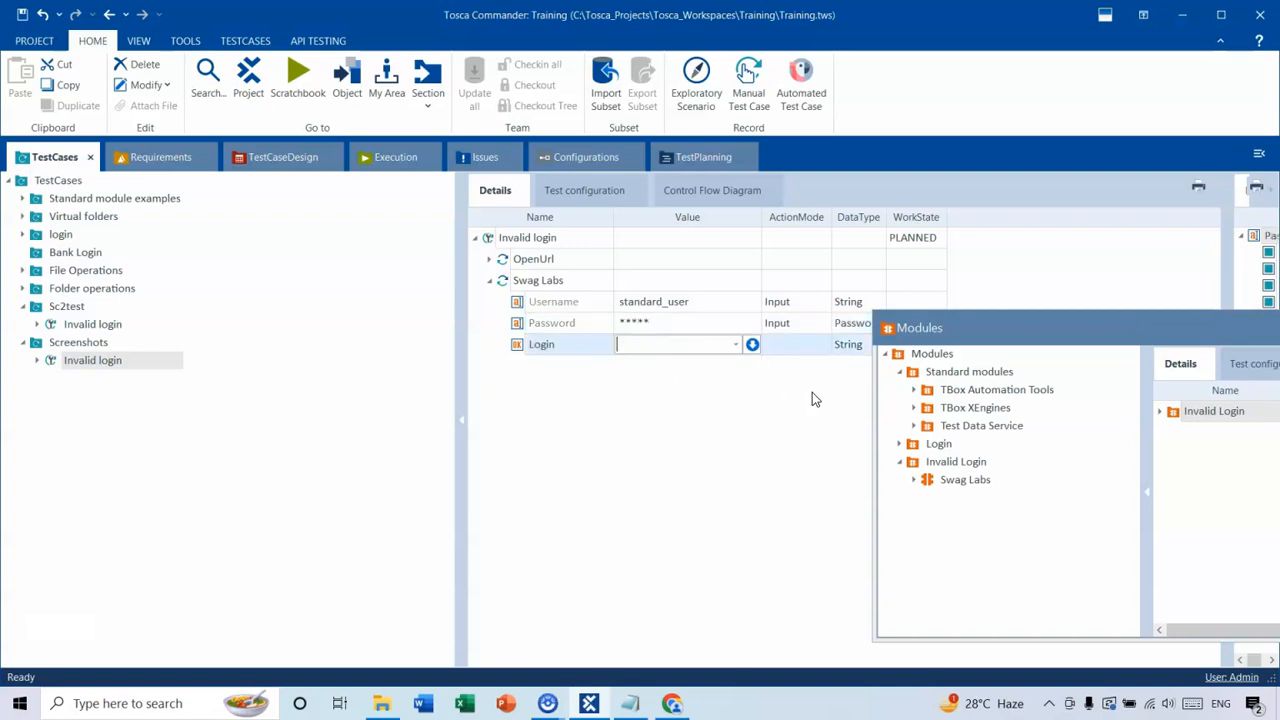
{"action": "left_click_drag", "start_coordinate": [971, 328], "coordinate": [1060, 332]}
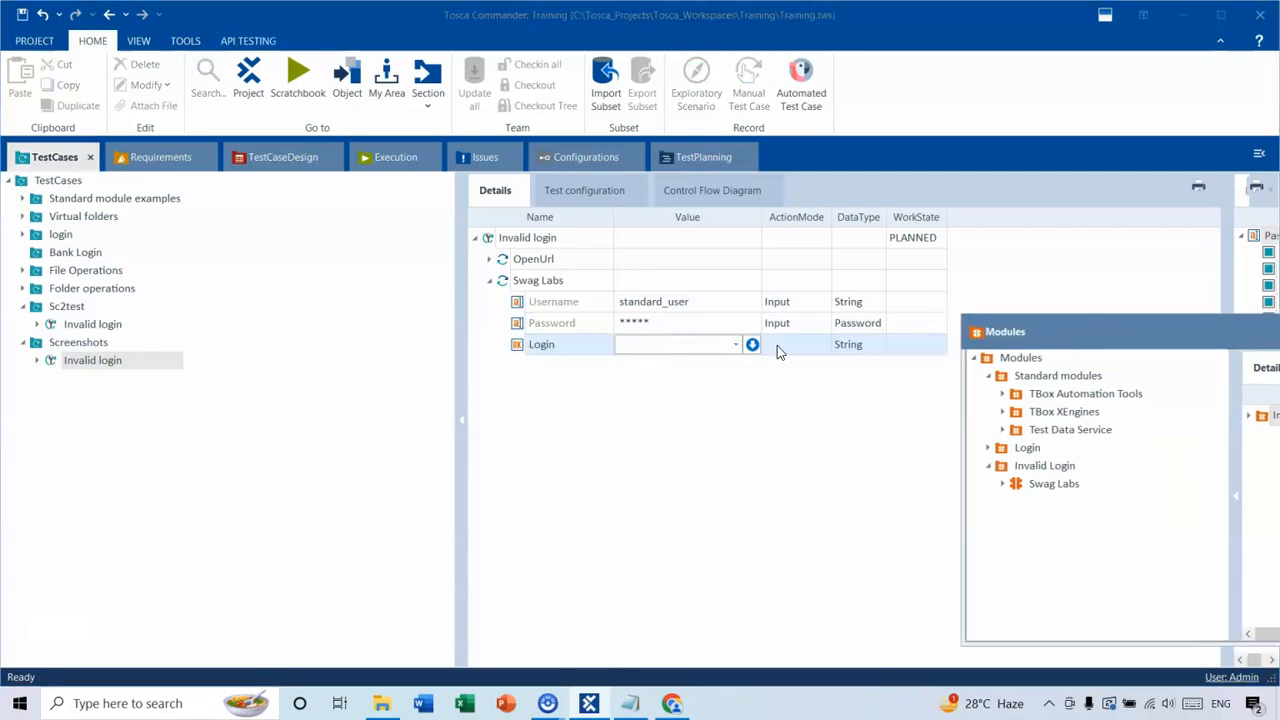
{"action": "left_click", "coordinate": [735, 344]}
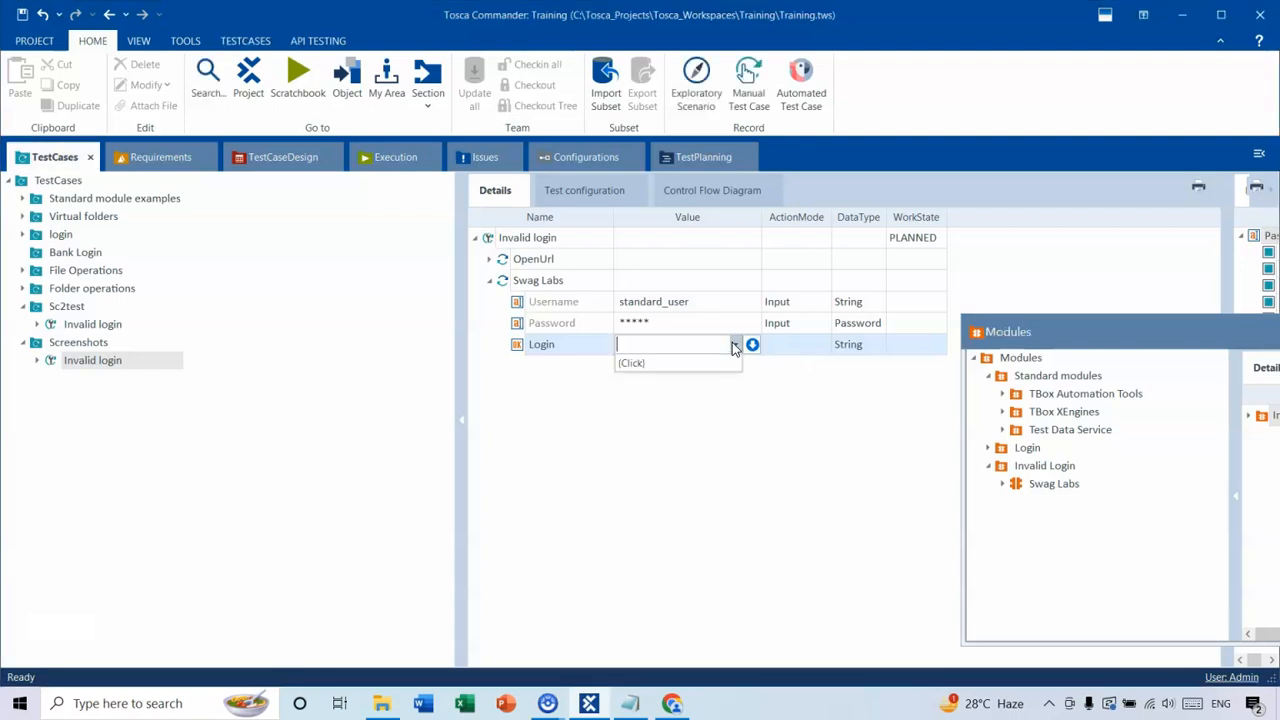
{"action": "left_click", "coordinate": [652, 364]}
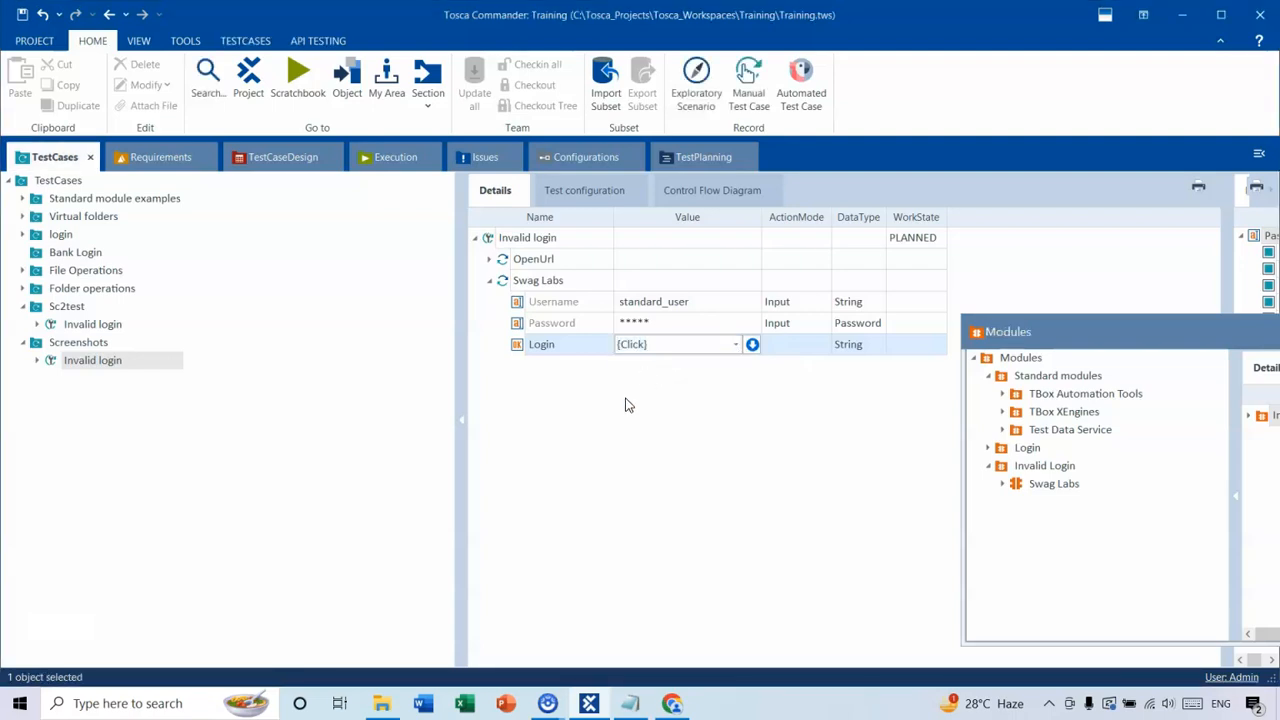
{"action": "left_click", "coordinate": [627, 404]}
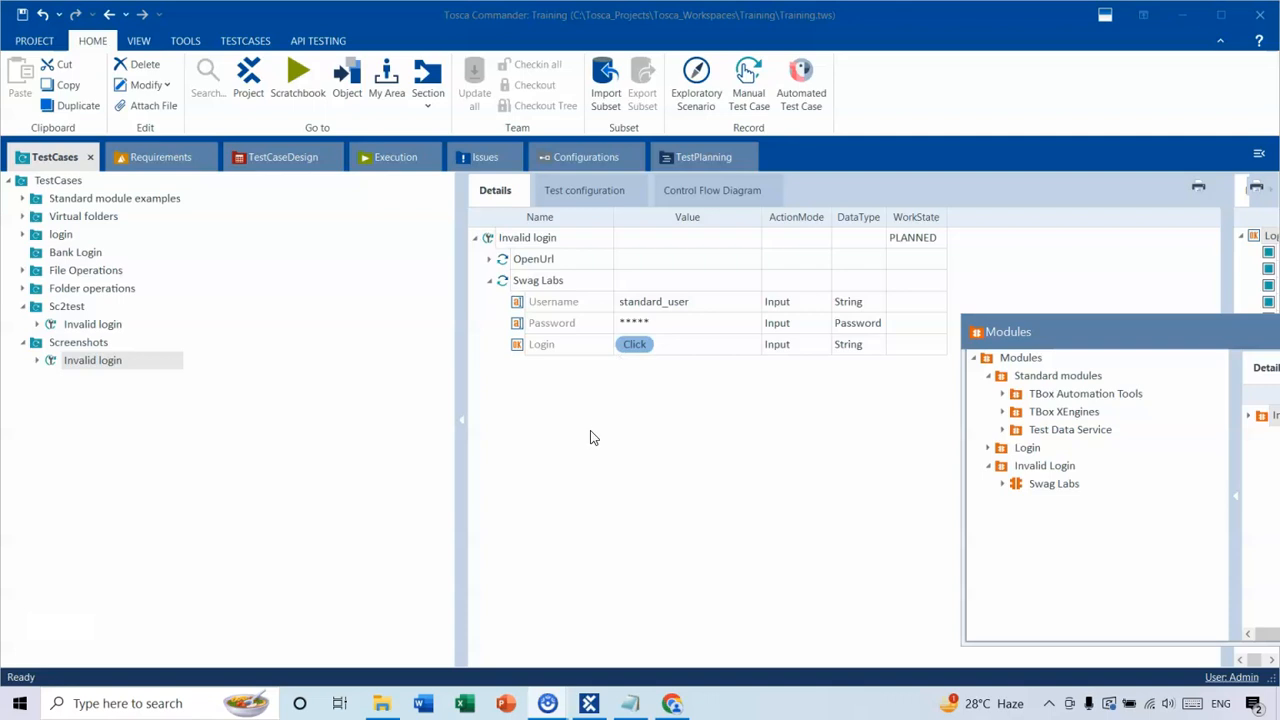
Check the test3 notes for the remaining actions, and add the TBox Take Screenshot module from Basic Windows Operations after Swag Labs.
{"action": "left_click", "coordinate": [632, 705]}
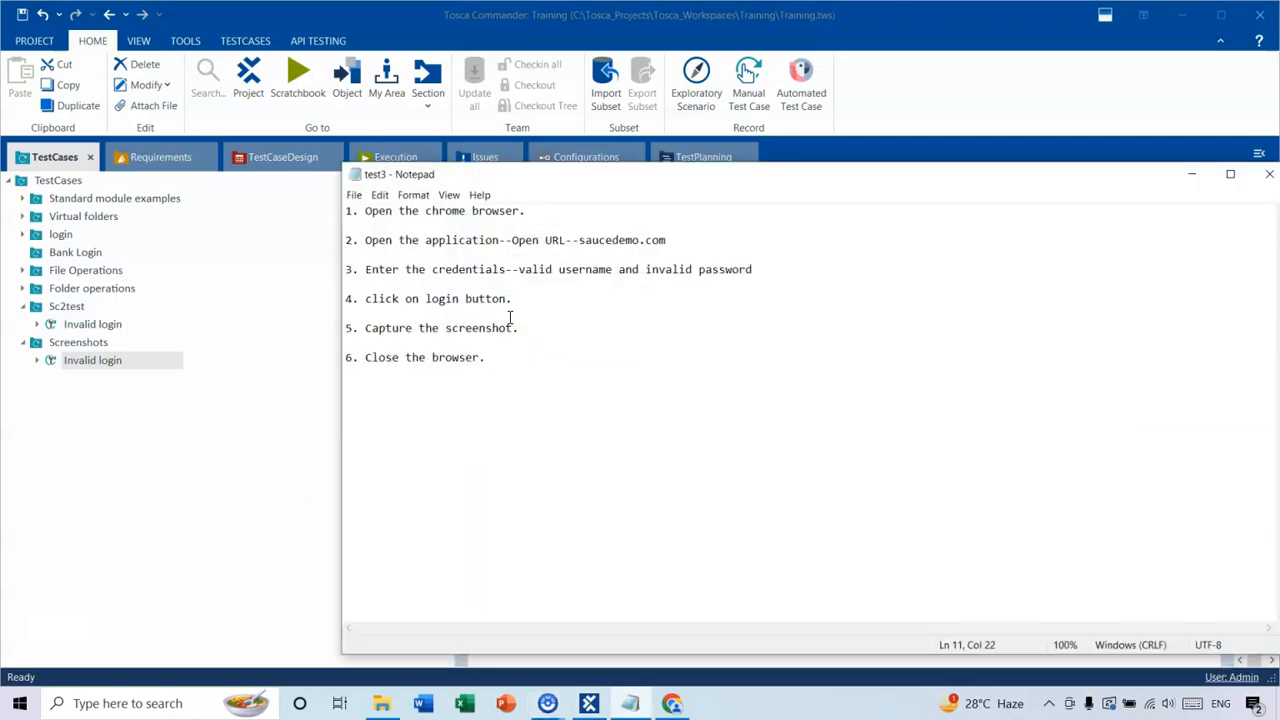
{"action": "left_click", "coordinate": [1193, 176]}
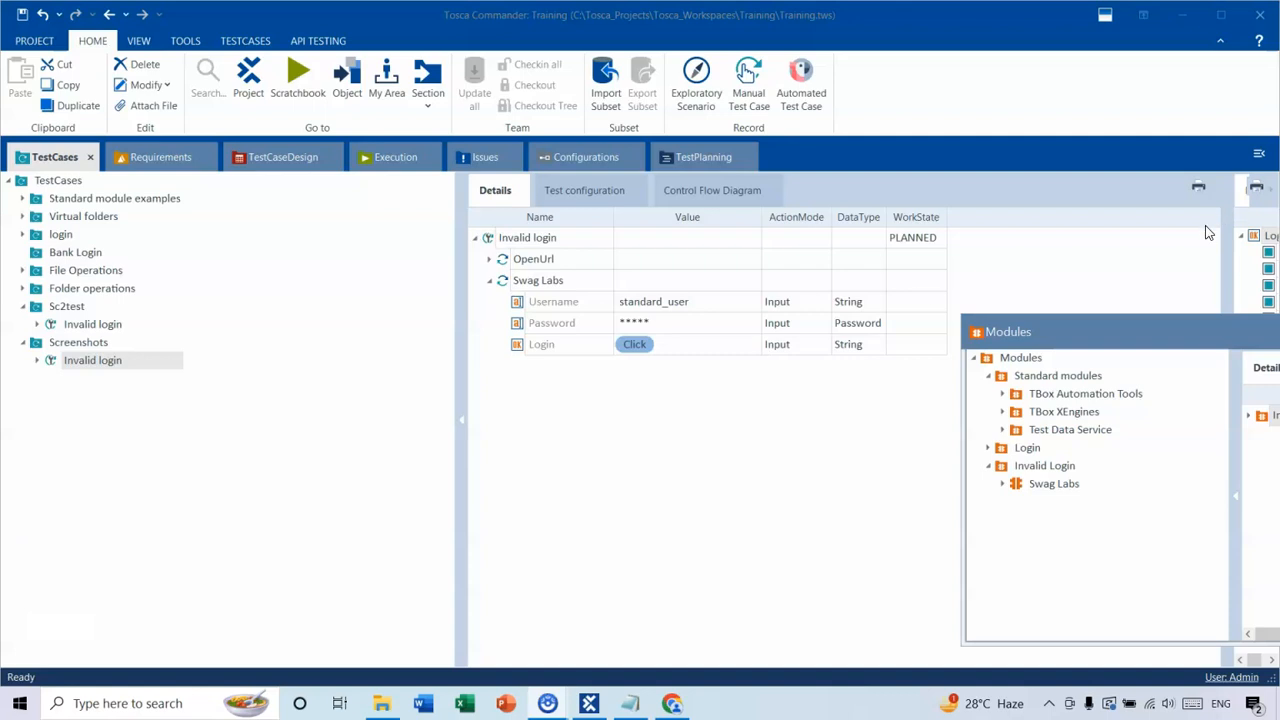
{"action": "left_click_drag", "start_coordinate": [1072, 332], "coordinate": [762, 232]}
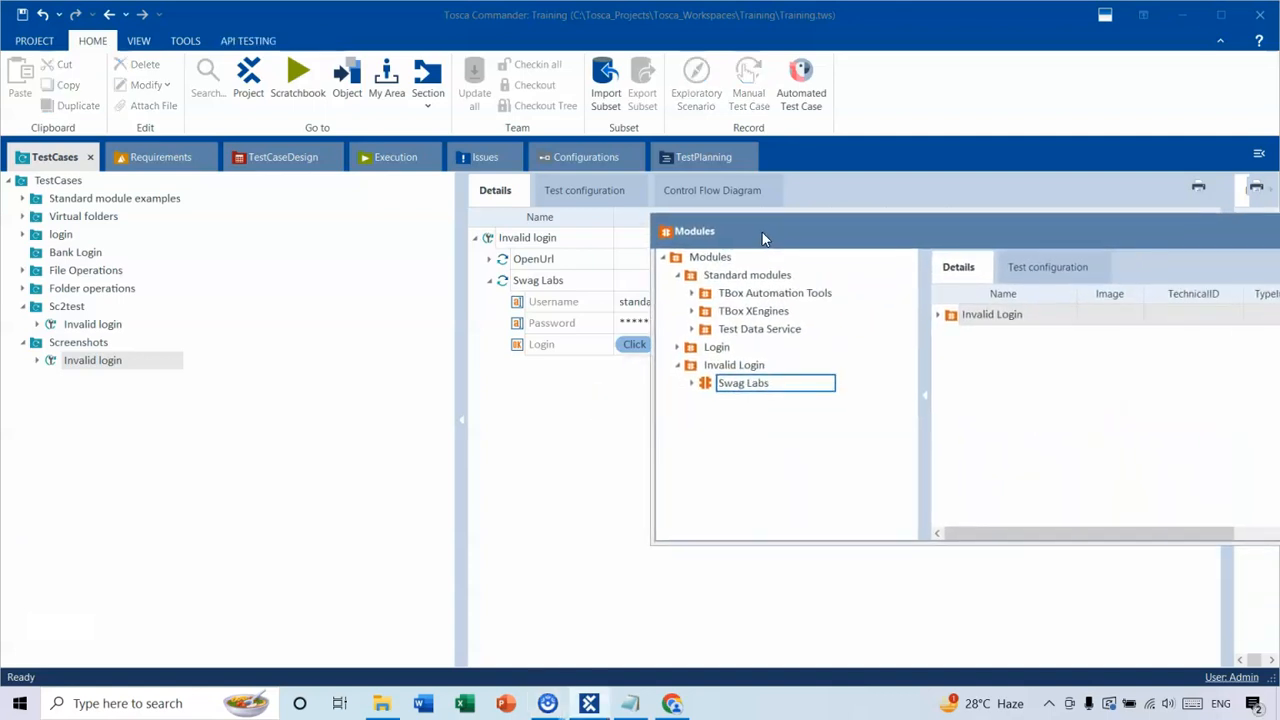
{"action": "left_click", "coordinate": [691, 293]}
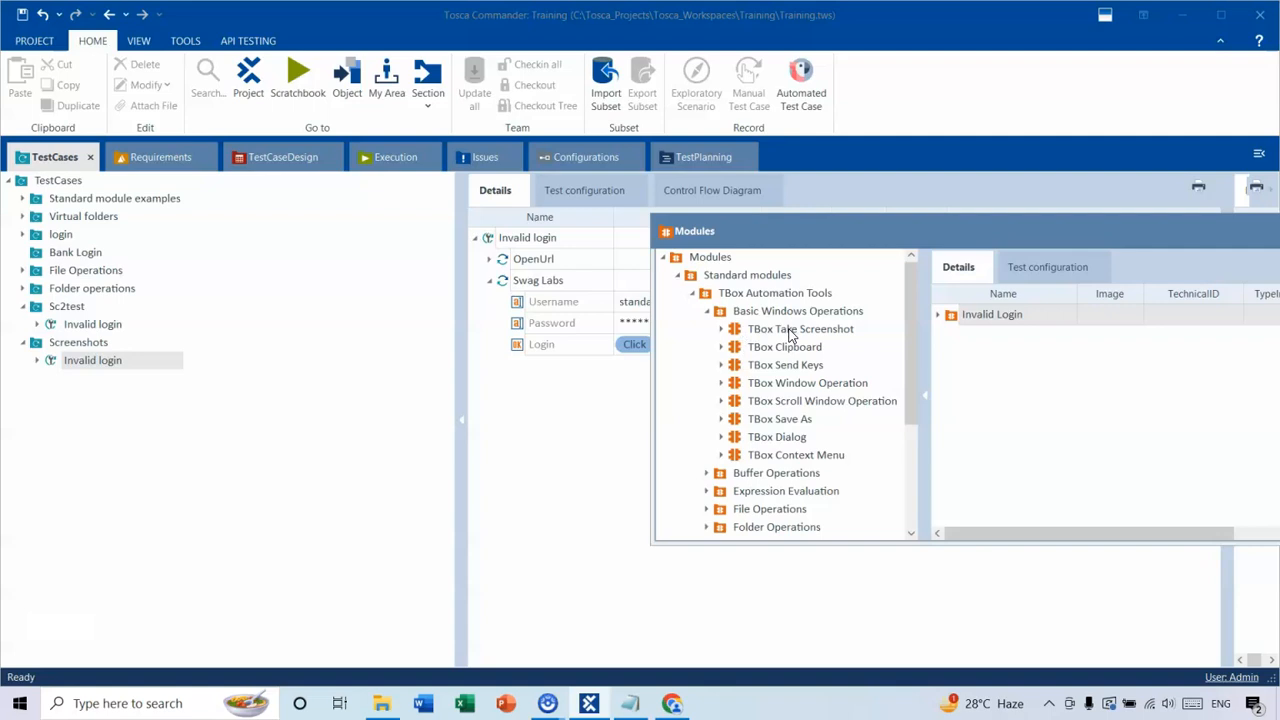
{"action": "left_click_drag", "start_coordinate": [791, 333], "coordinate": [566, 417]}
{"action": "left_click_drag", "start_coordinate": [799, 243], "coordinate": [963, 267]}
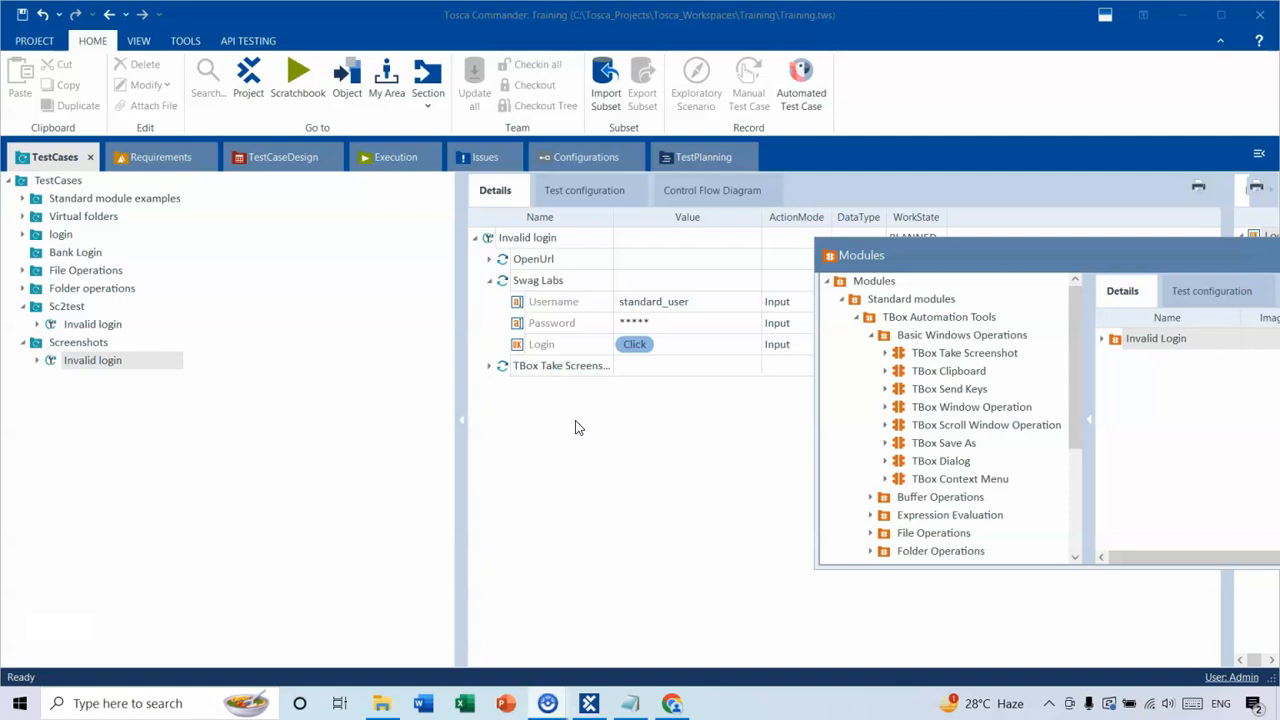
{"action": "left_click_drag", "start_coordinate": [913, 254], "coordinate": [967, 288]}
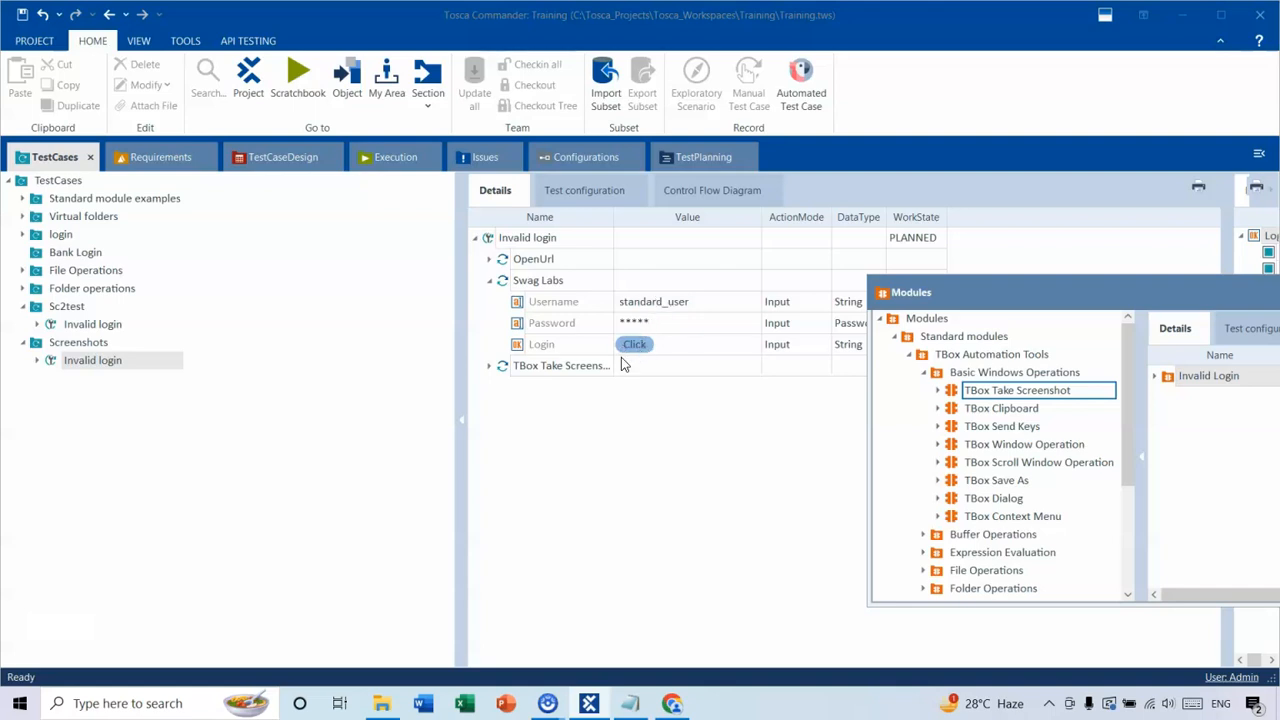
Expand the TBox Take Screenshot step and set its Environment to Desktop.
{"action": "left_click_drag", "start_coordinate": [975, 291], "coordinate": [1084, 311]}
{"action": "left_click", "coordinate": [489, 365]}
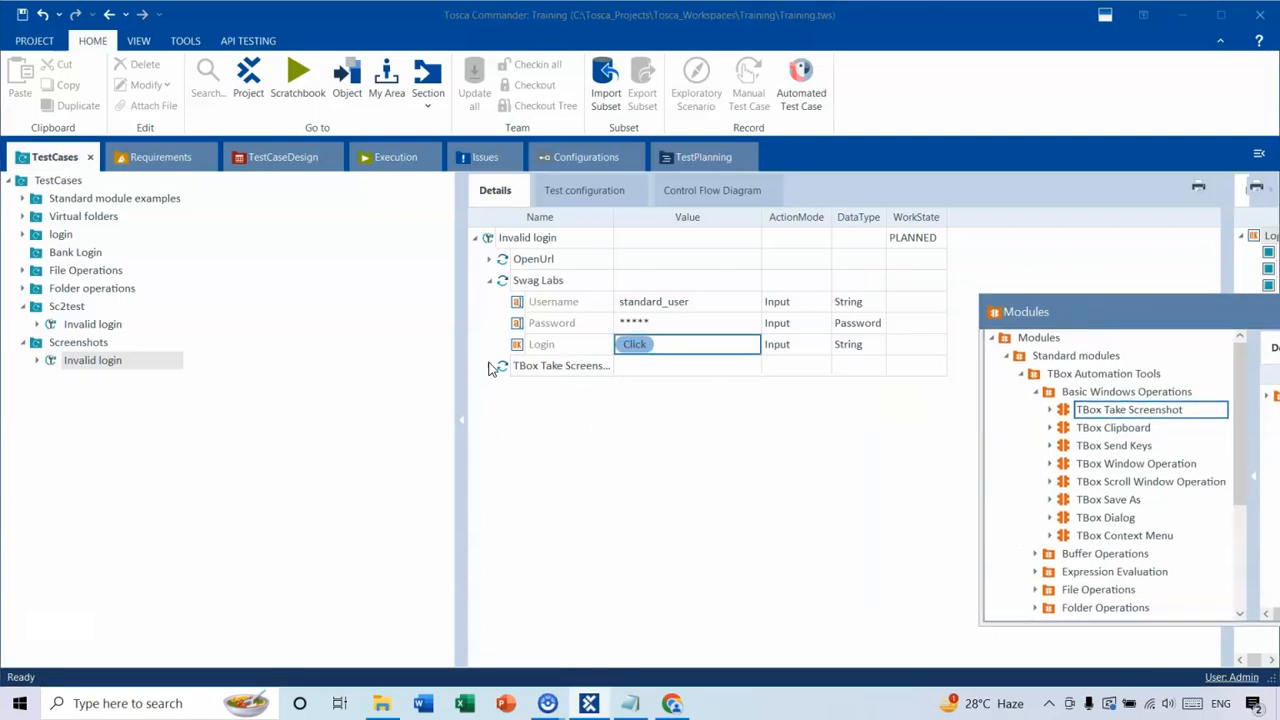
{"action": "left_click", "coordinate": [637, 389]}
{"action": "left_click", "coordinate": [727, 380]}
{"action": "left_click", "coordinate": [737, 387]}
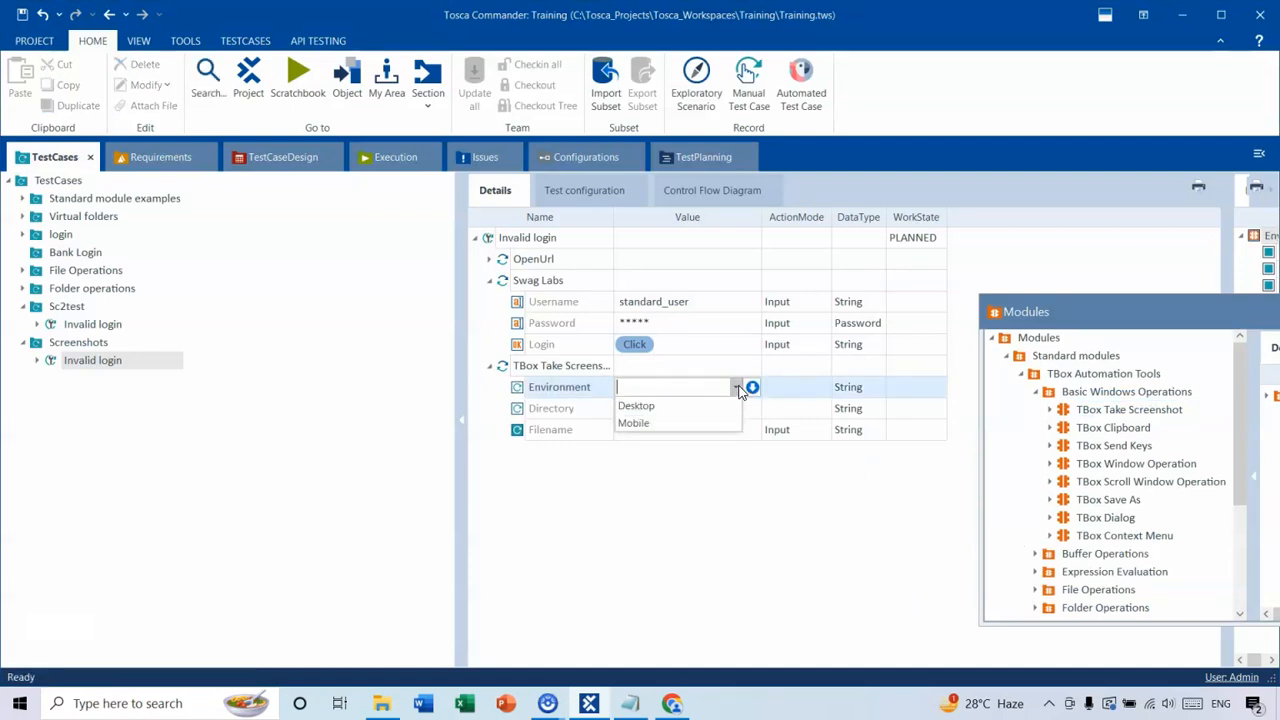
{"action": "left_click", "coordinate": [662, 408]}
Set the screenshot Directory to C:\Temp by browsing to the Temp folder on the C: drive.
{"action": "left_click", "coordinate": [653, 408]}
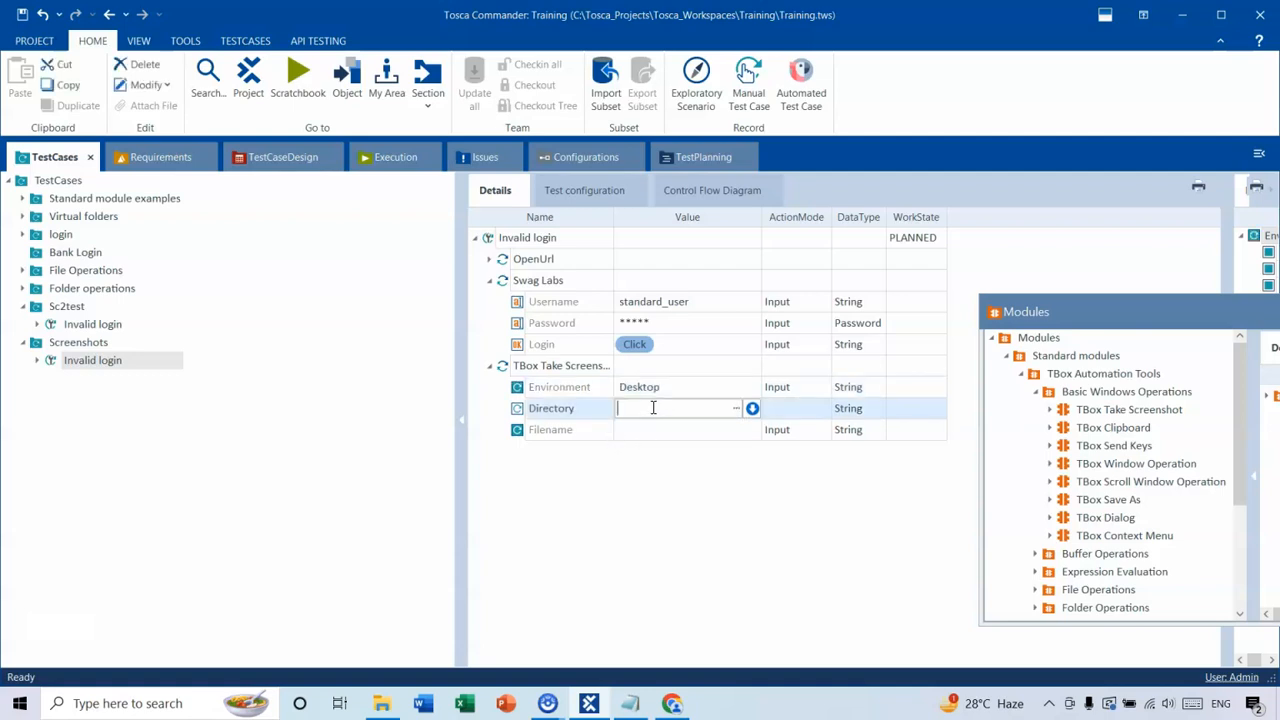
{"action": "left_click", "coordinate": [736, 409]}
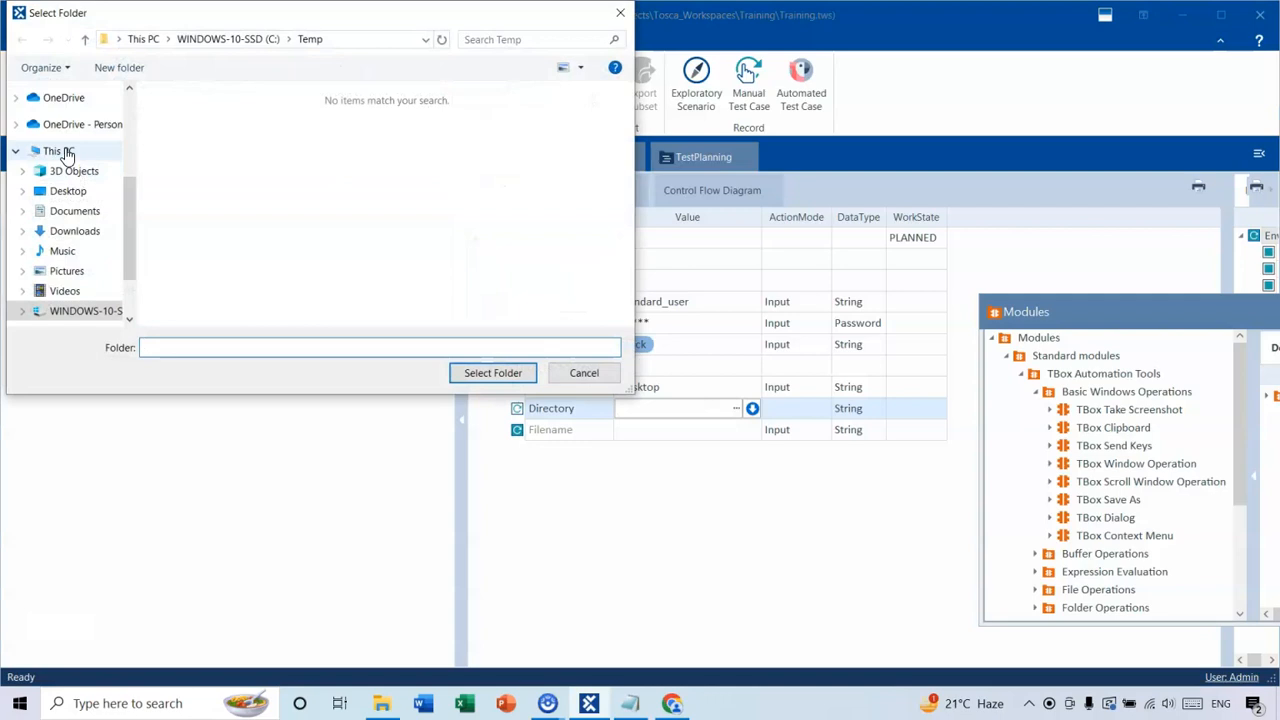
{"action": "left_click", "coordinate": [60, 151]}
{"action": "scroll", "coordinate": [312, 231], "scroll_direction": "down", "scroll_amount": 2}
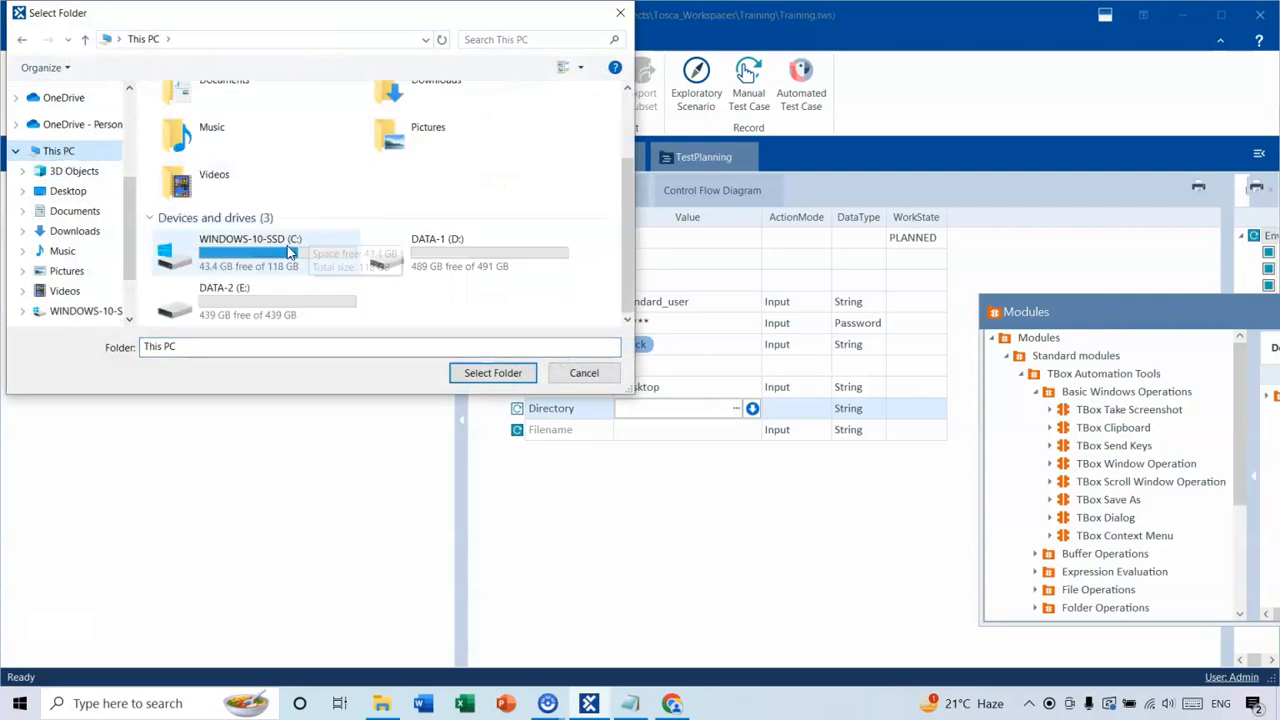
{"action": "double_click", "coordinate": [240, 248]}
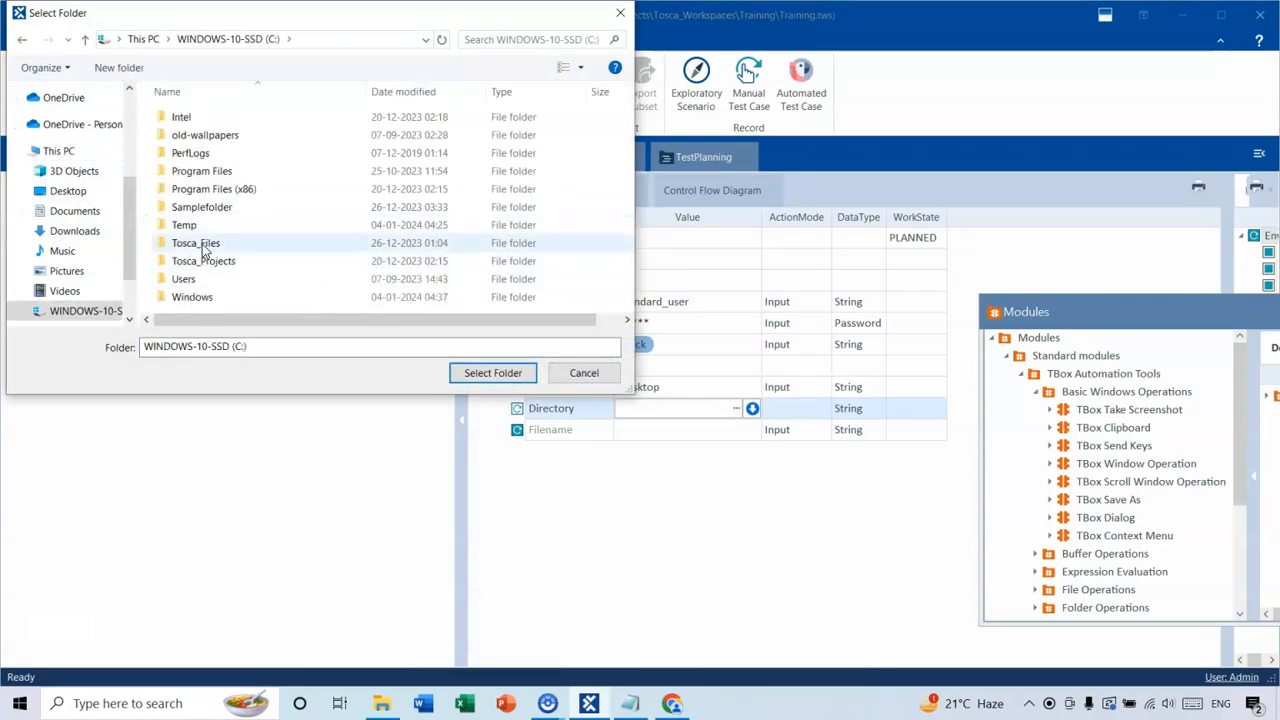
{"action": "double_click", "coordinate": [200, 243]}
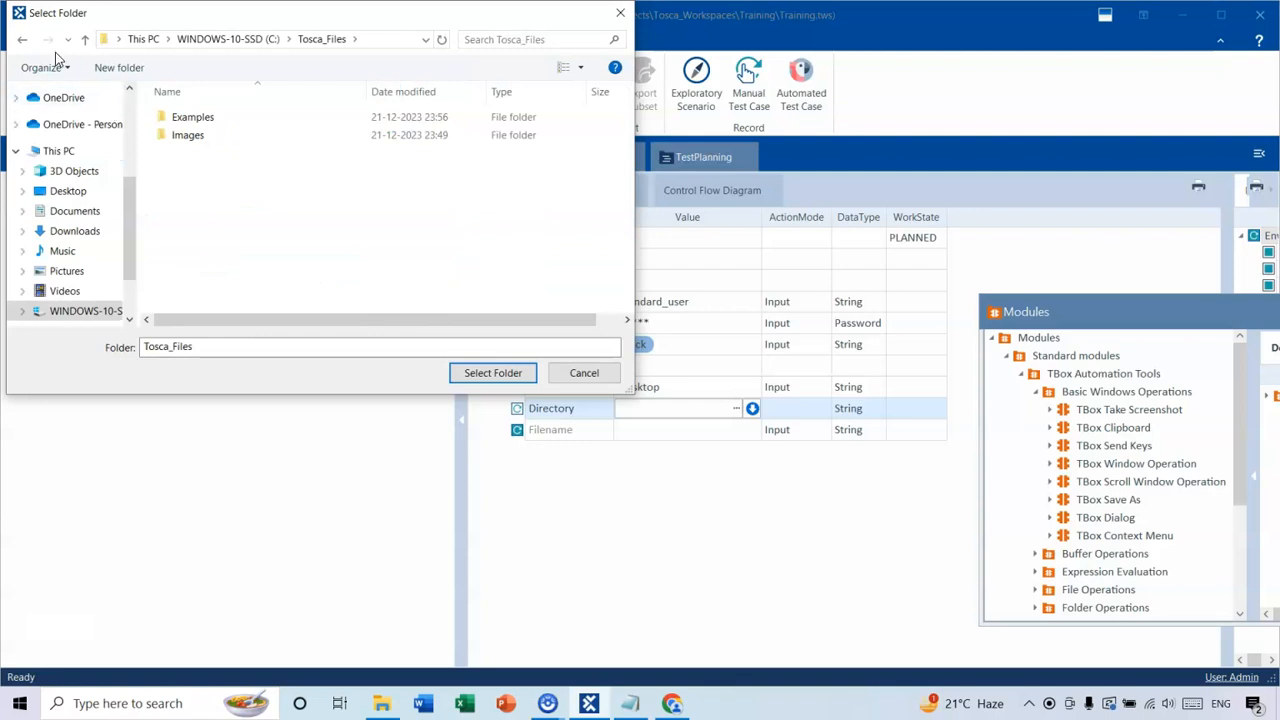
{"action": "left_click", "coordinate": [245, 39]}
{"action": "left_click", "coordinate": [196, 228]}
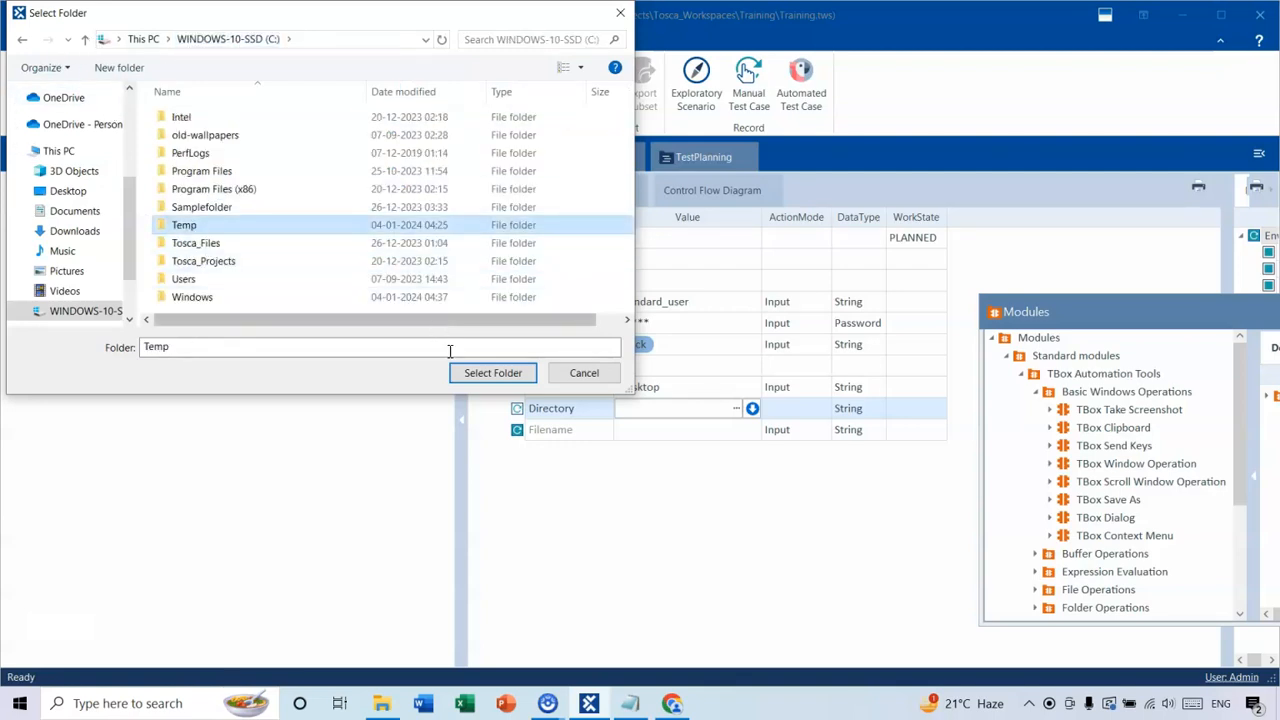
{"action": "left_click", "coordinate": [481, 372]}
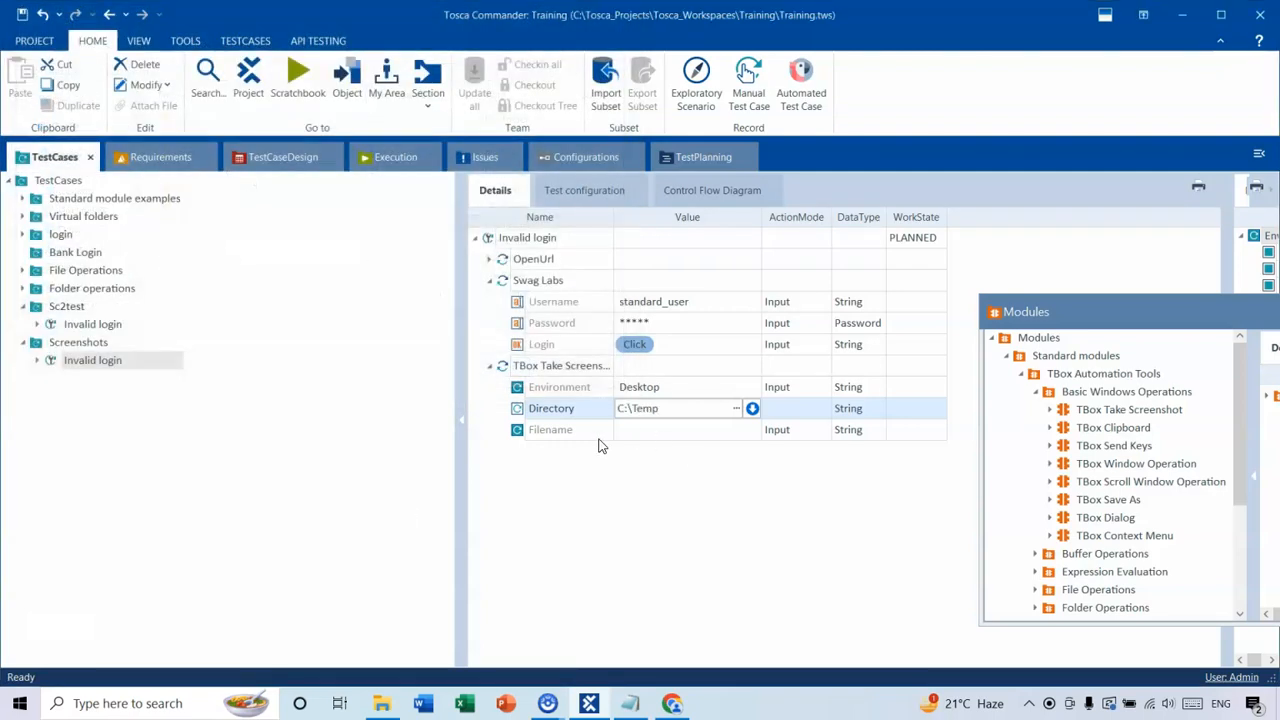
Set the screenshot Filename to test{DATETIME}, using the DATETIME suggestion for the time stamp.
{"action": "left_click", "coordinate": [643, 430]}
{"action": "type", "text": "te"}
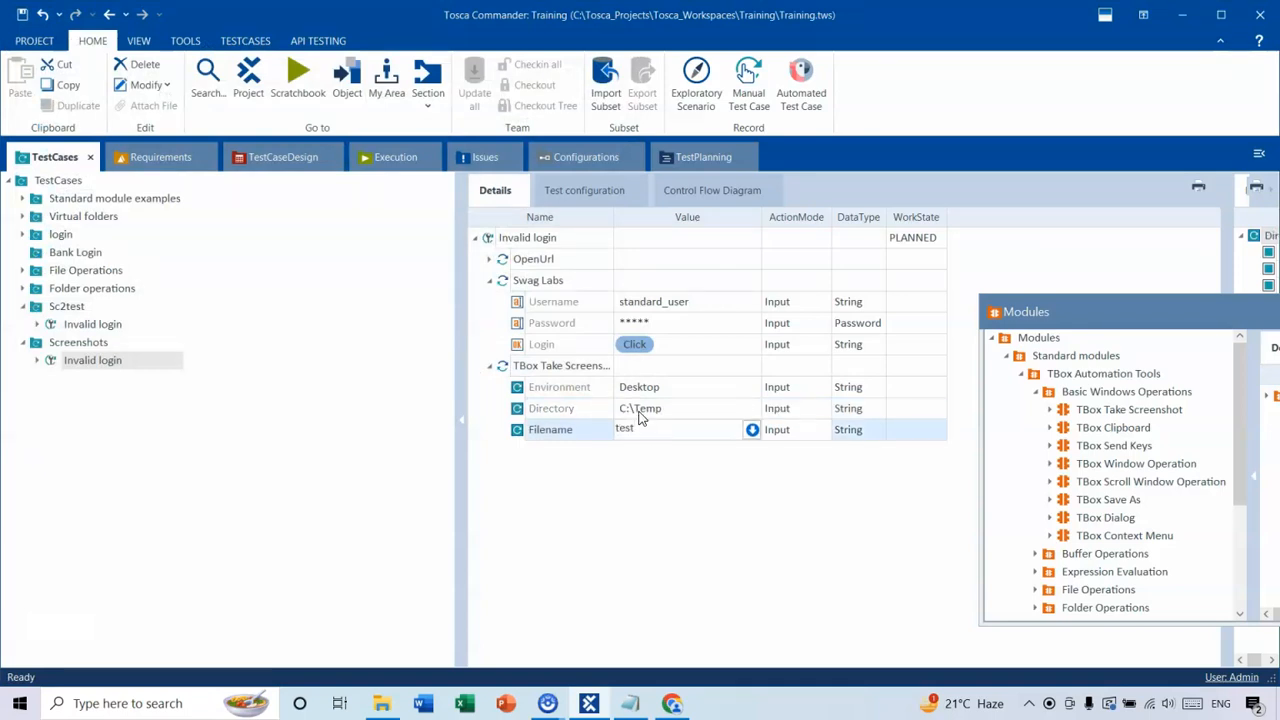
{"action": "type", "text": "st"}
{"action": "type", "text": "."}
{"action": "type", "text": "{"}
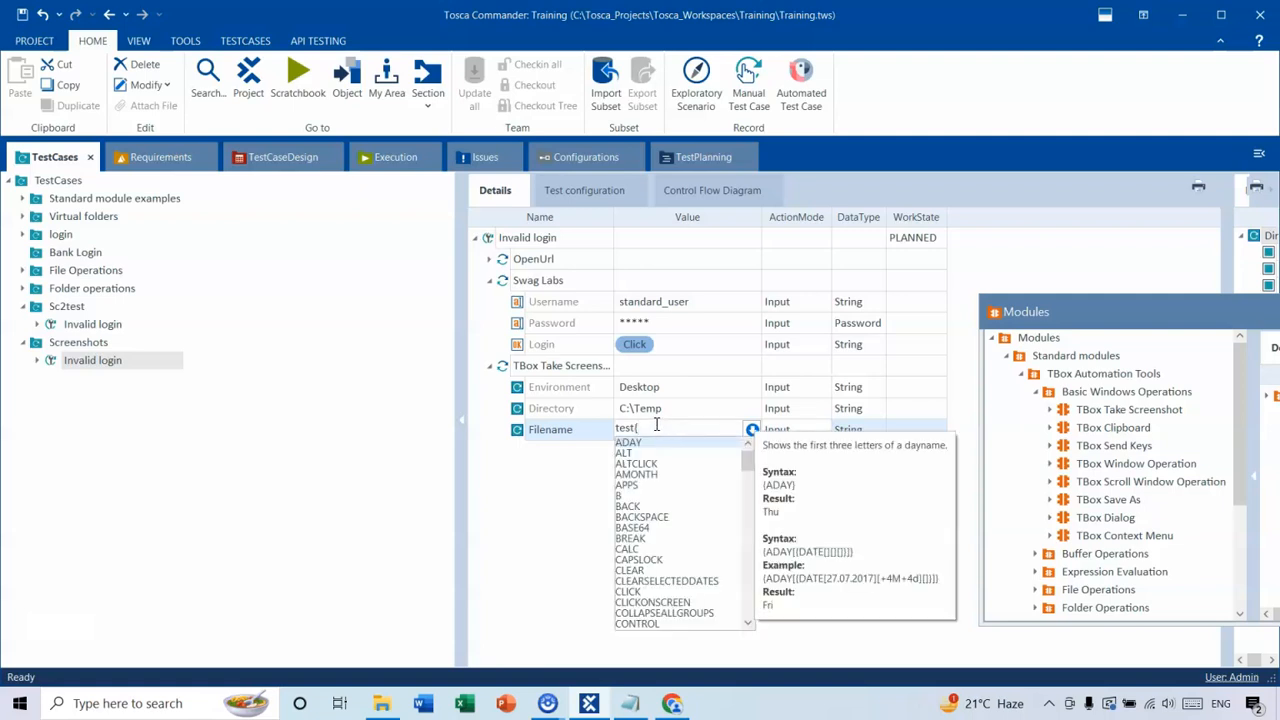
{"action": "type", "text": "dat"}
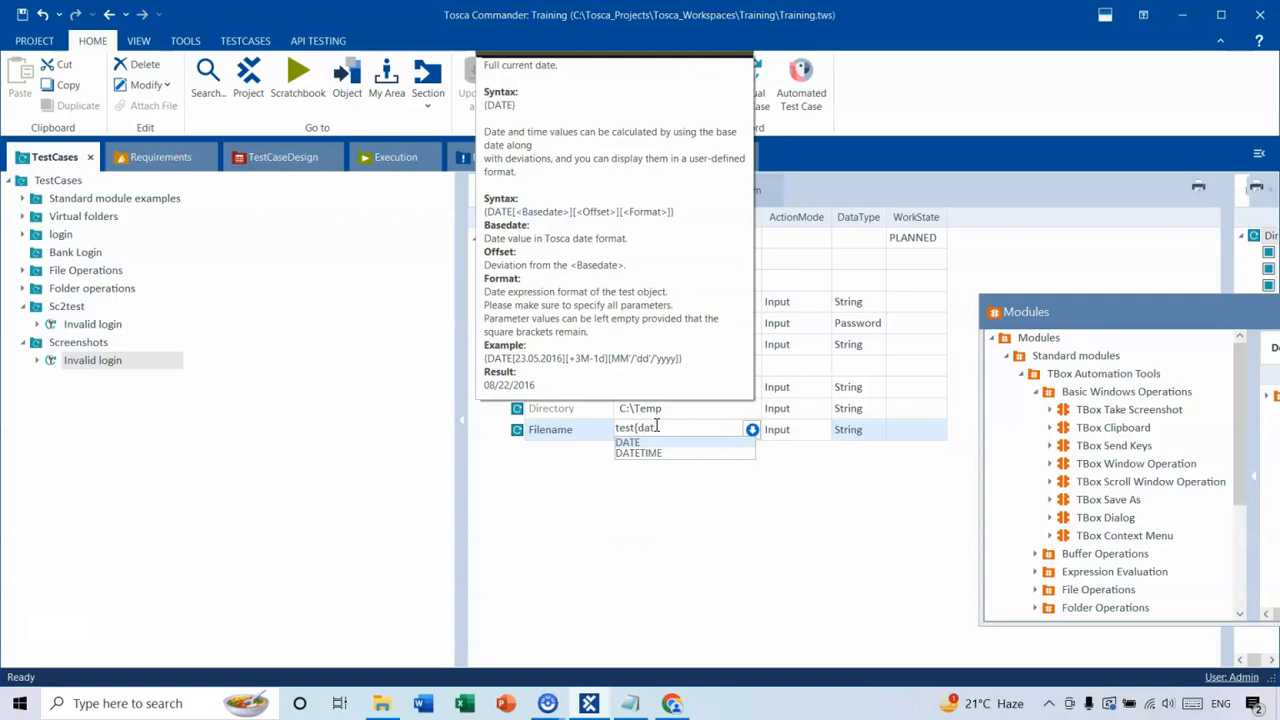
{"action": "key", "text": "Down"}
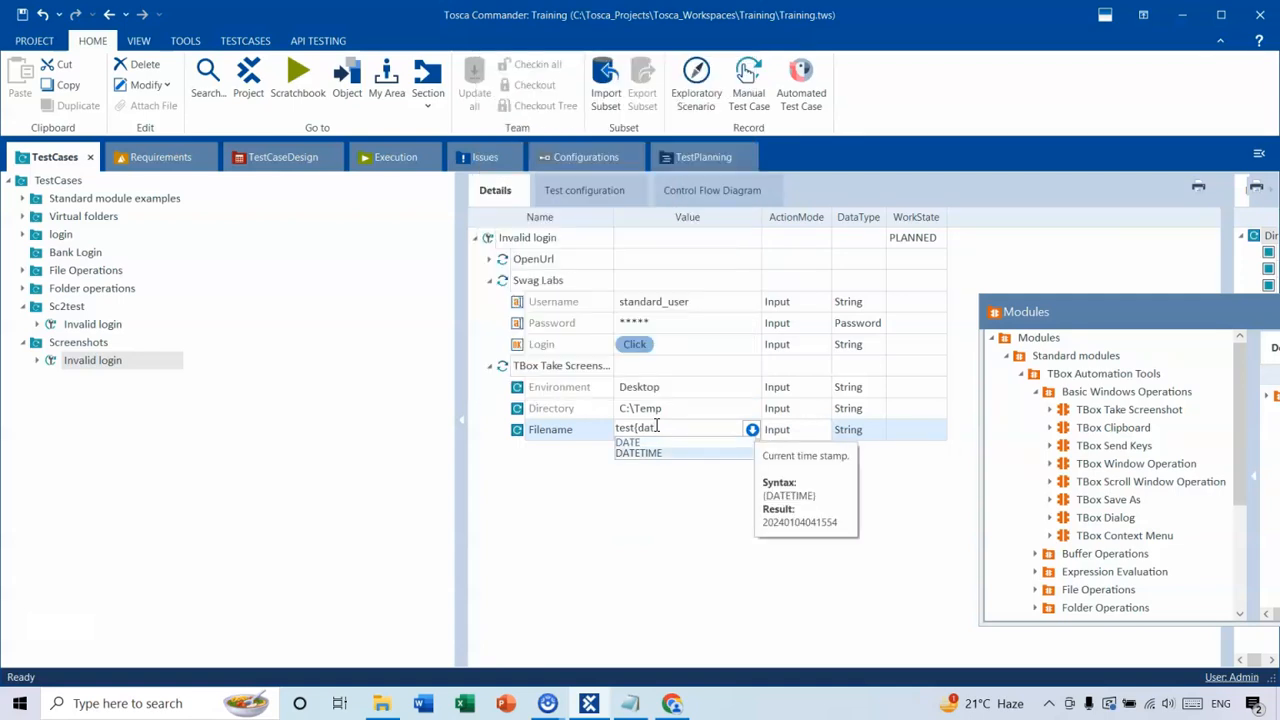
{"action": "key", "text": "Return"}
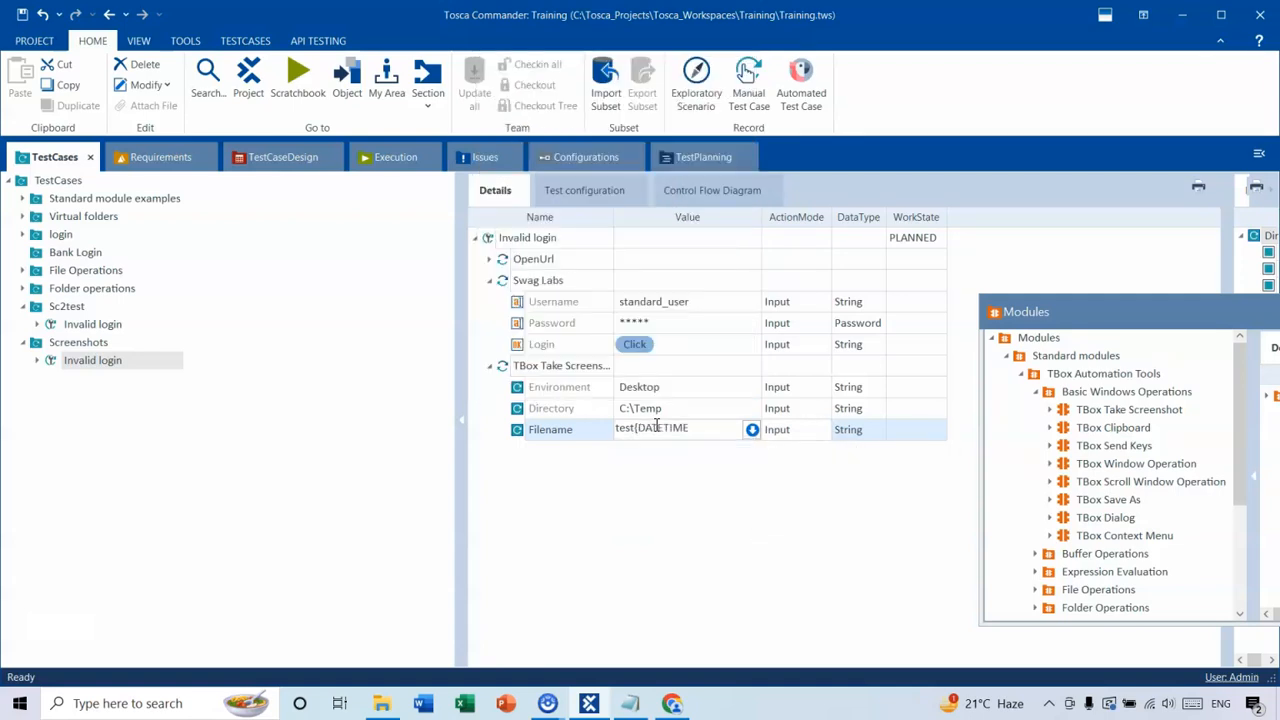
{"action": "left_click", "coordinate": [676, 472]}
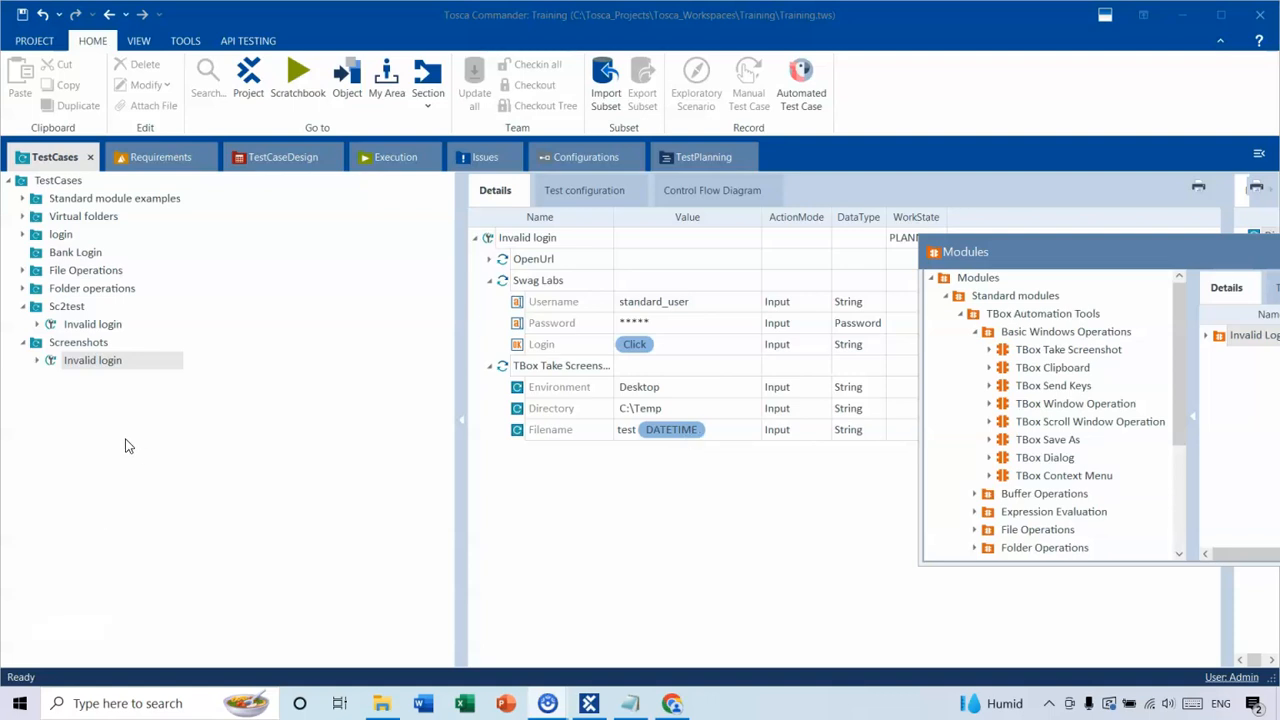
Collapse the expanded test steps and add the CloseBrowser module from TBox XEngines > Html after TBox Take Screenshot.
{"action": "left_click", "coordinate": [490, 366]}
{"action": "left_click", "coordinate": [490, 280]}
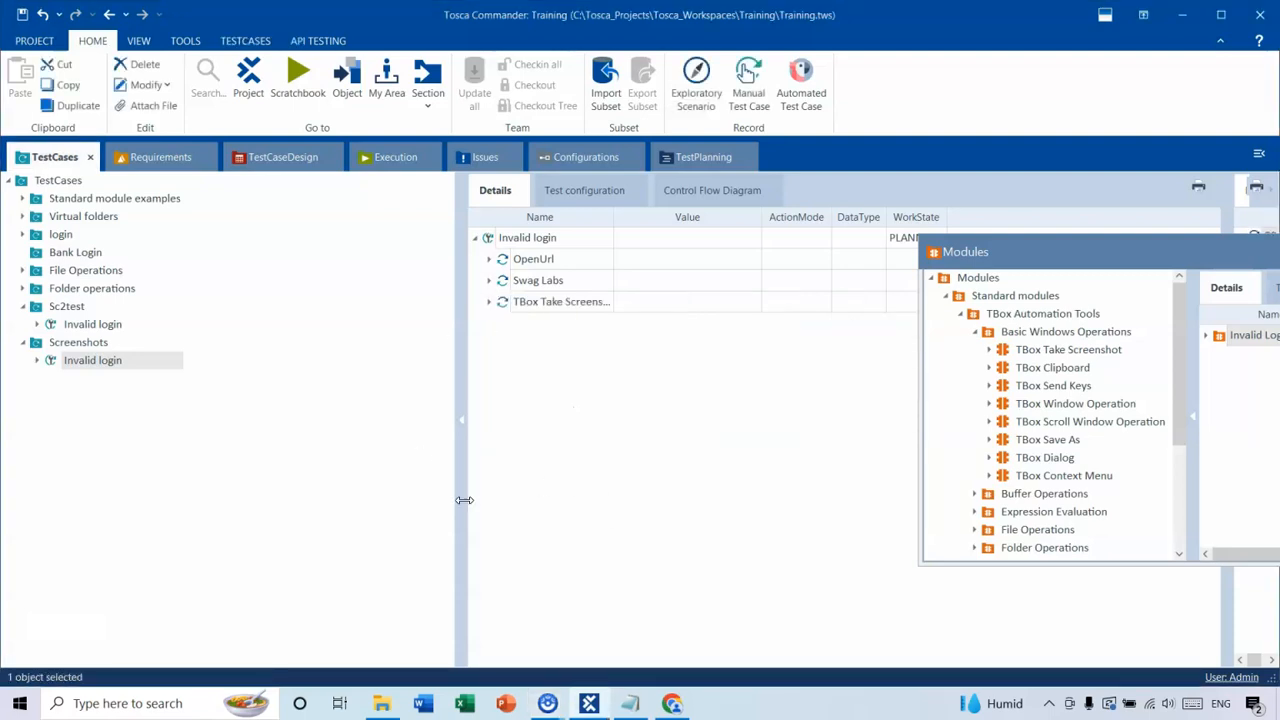
{"action": "left_click_drag", "start_coordinate": [994, 251], "coordinate": [901, 198]}
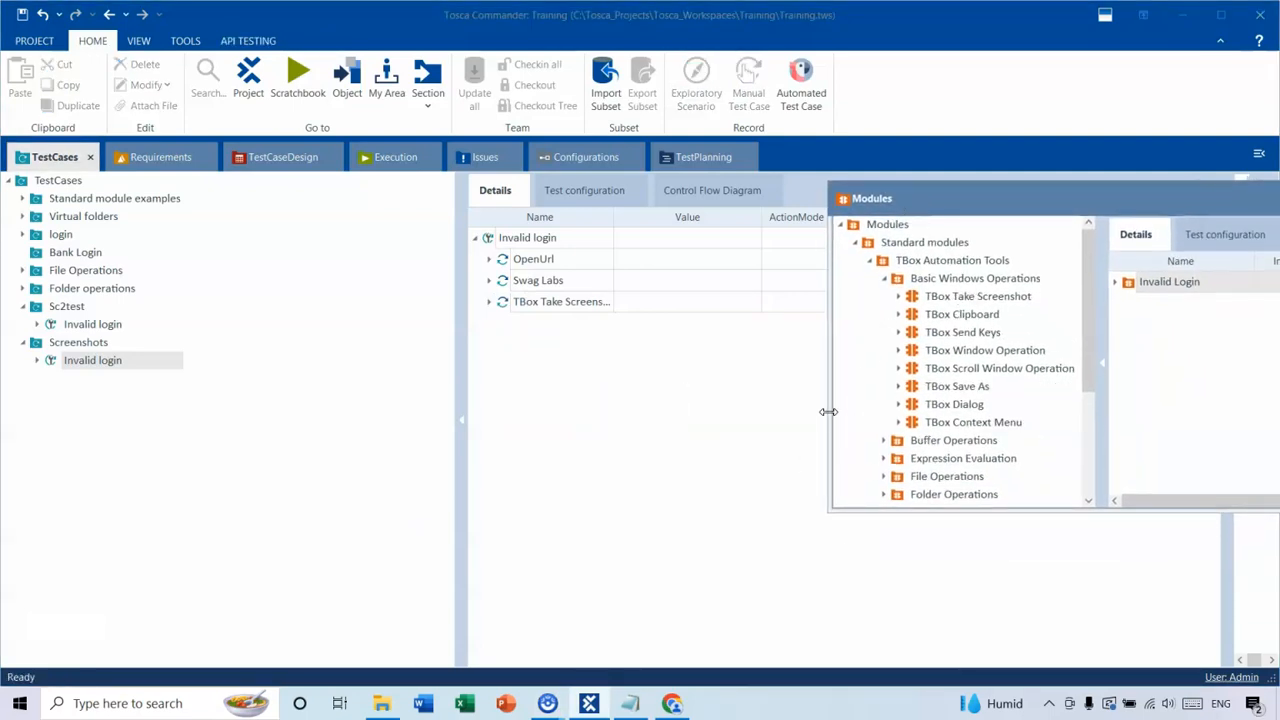
{"action": "left_click", "coordinate": [886, 280]}
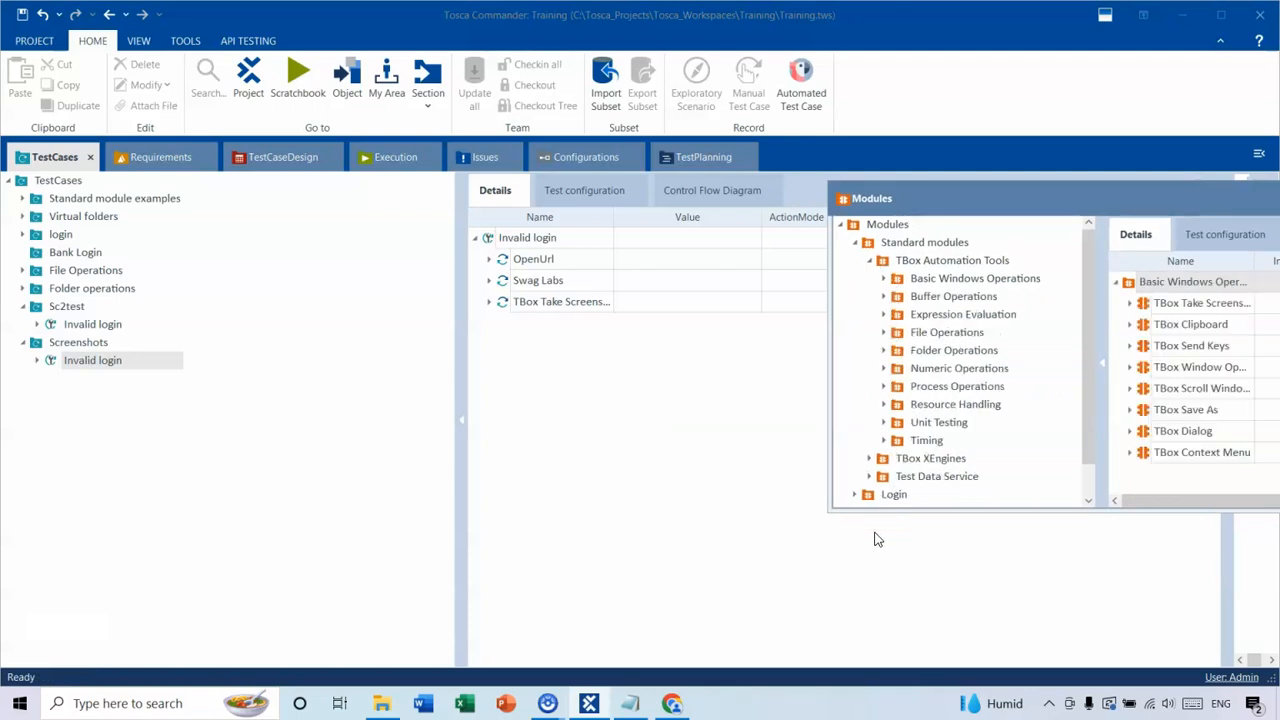
{"action": "left_click", "coordinate": [869, 458]}
{"action": "scroll", "coordinate": [960, 410], "scroll_direction": "down", "scroll_amount": 6}
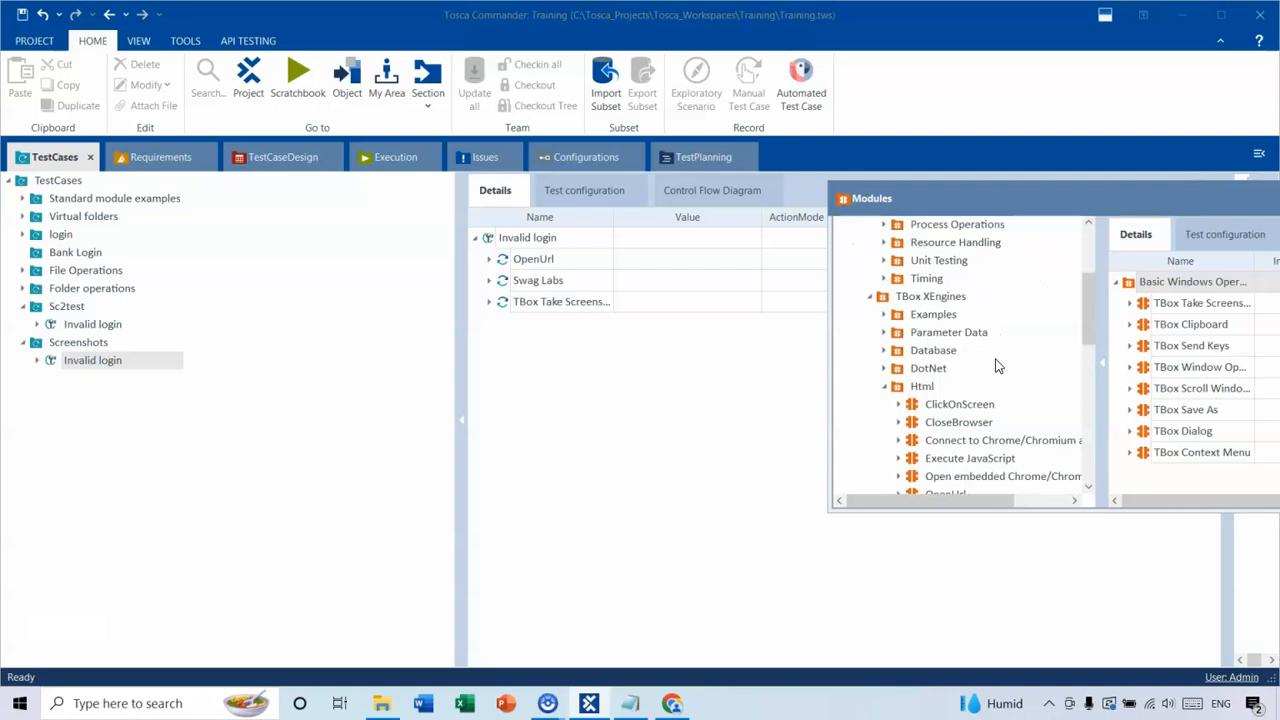
{"action": "scroll", "coordinate": [993, 387], "scroll_direction": "up", "scroll_amount": 1}
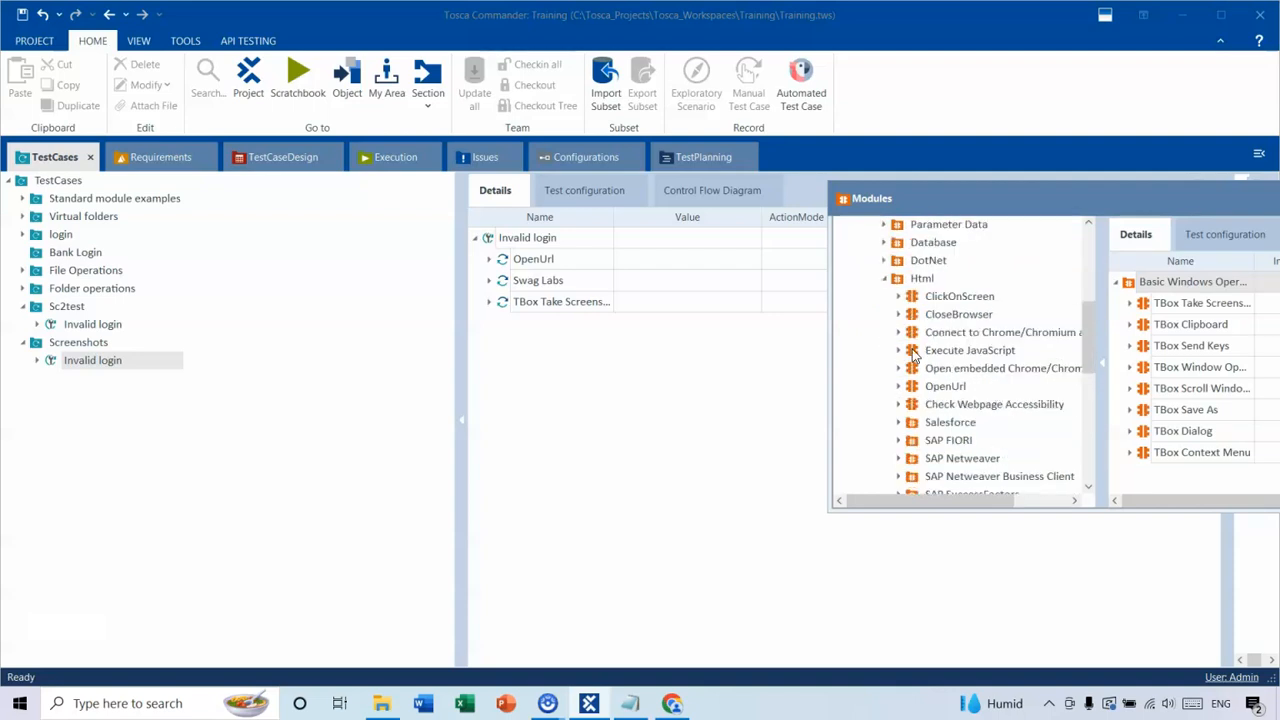
{"action": "left_click_drag", "start_coordinate": [960, 318], "coordinate": [515, 375]}
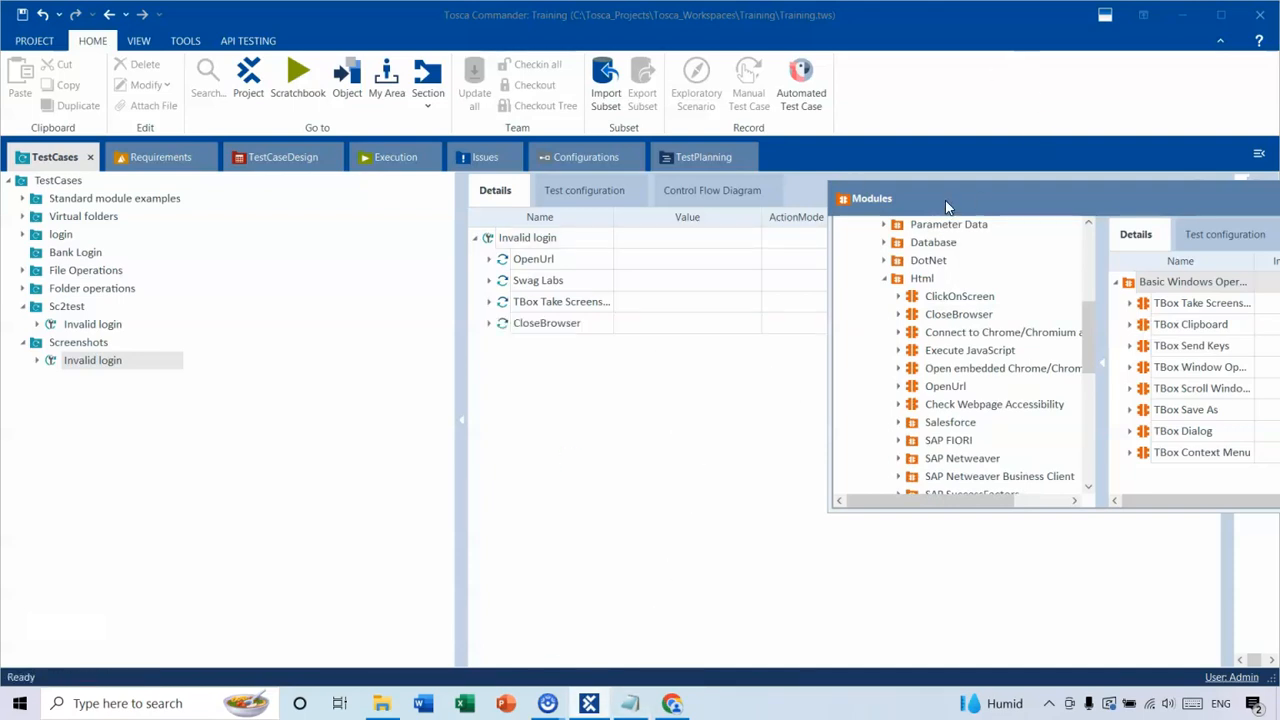
Check the login page's title in Chrome and set the CloseBrowser step's Title to Swag*.
{"action": "left_click_drag", "start_coordinate": [945, 200], "coordinate": [1045, 232]}
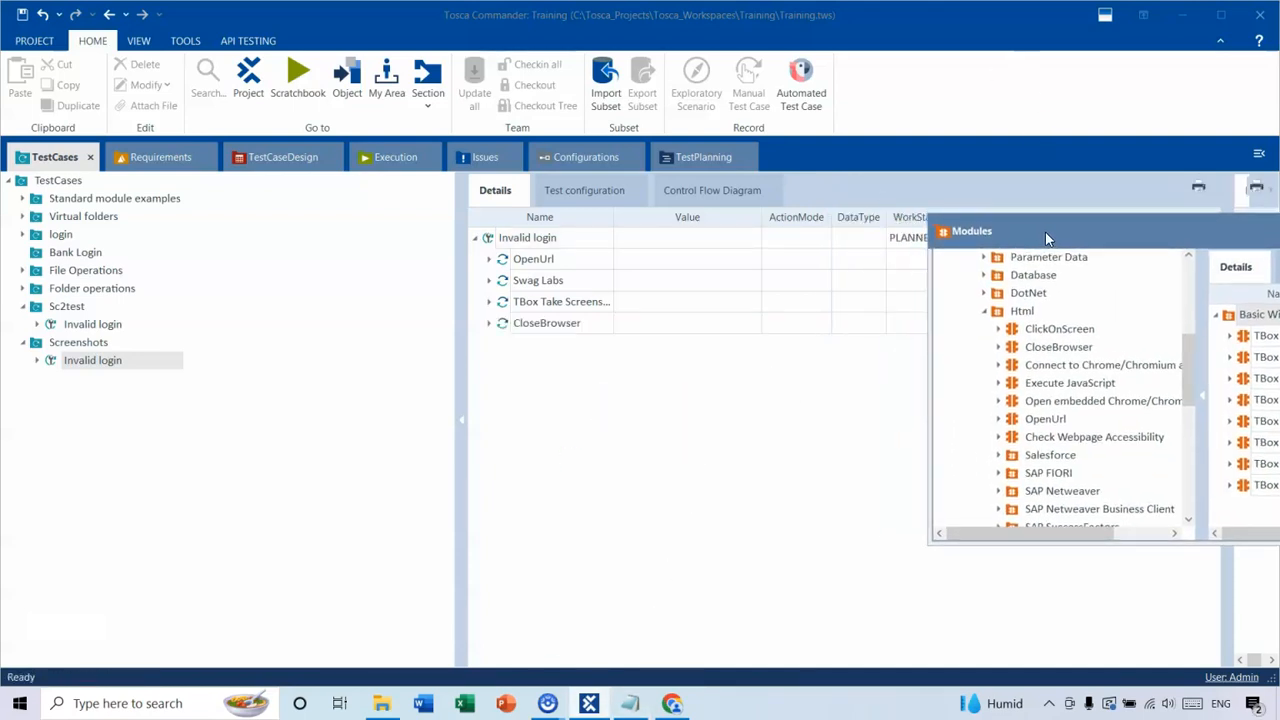
{"action": "left_click", "coordinate": [489, 323]}
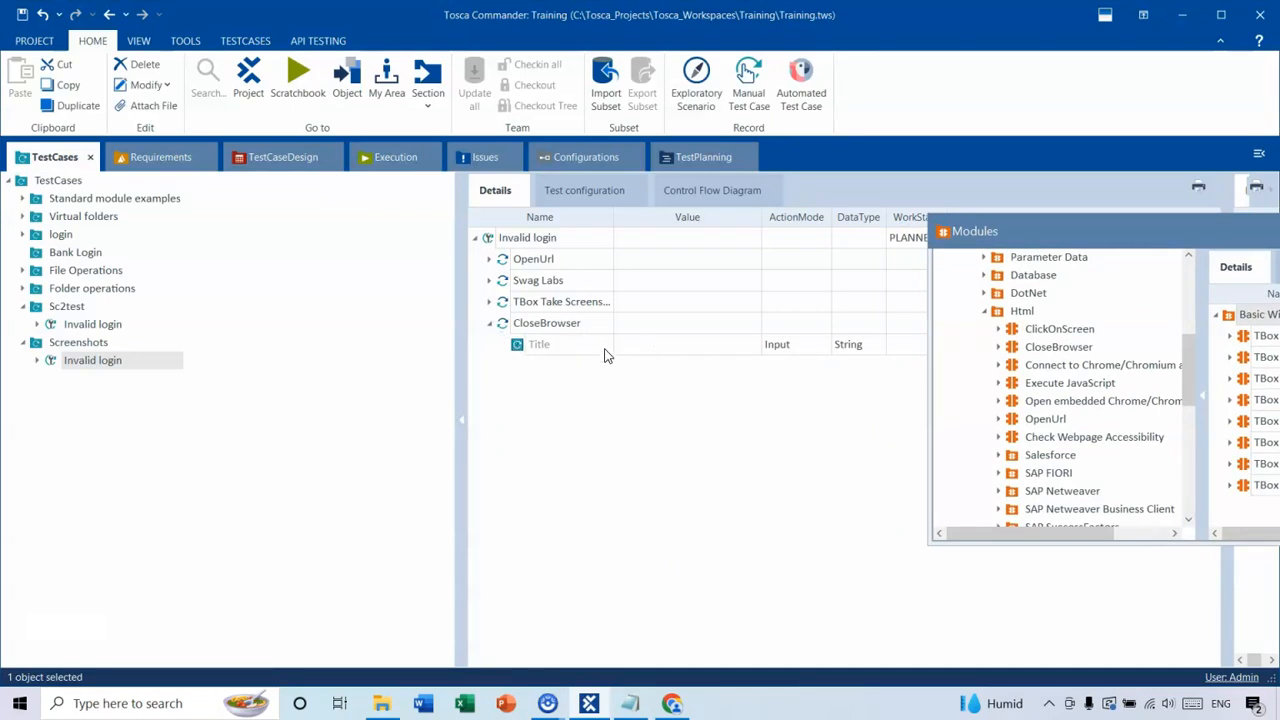
{"action": "mouse_move", "coordinate": [604, 355]}
{"action": "left_click", "coordinate": [661, 346]}
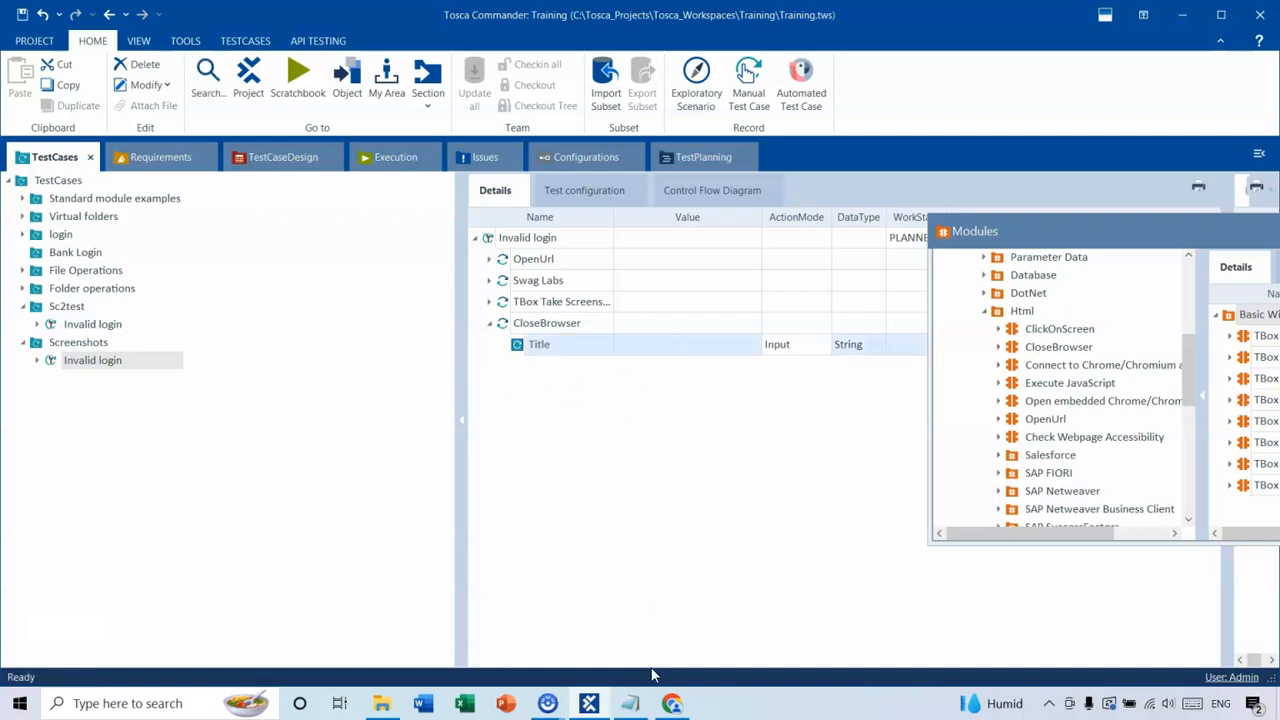
{"action": "left_click", "coordinate": [672, 703]}
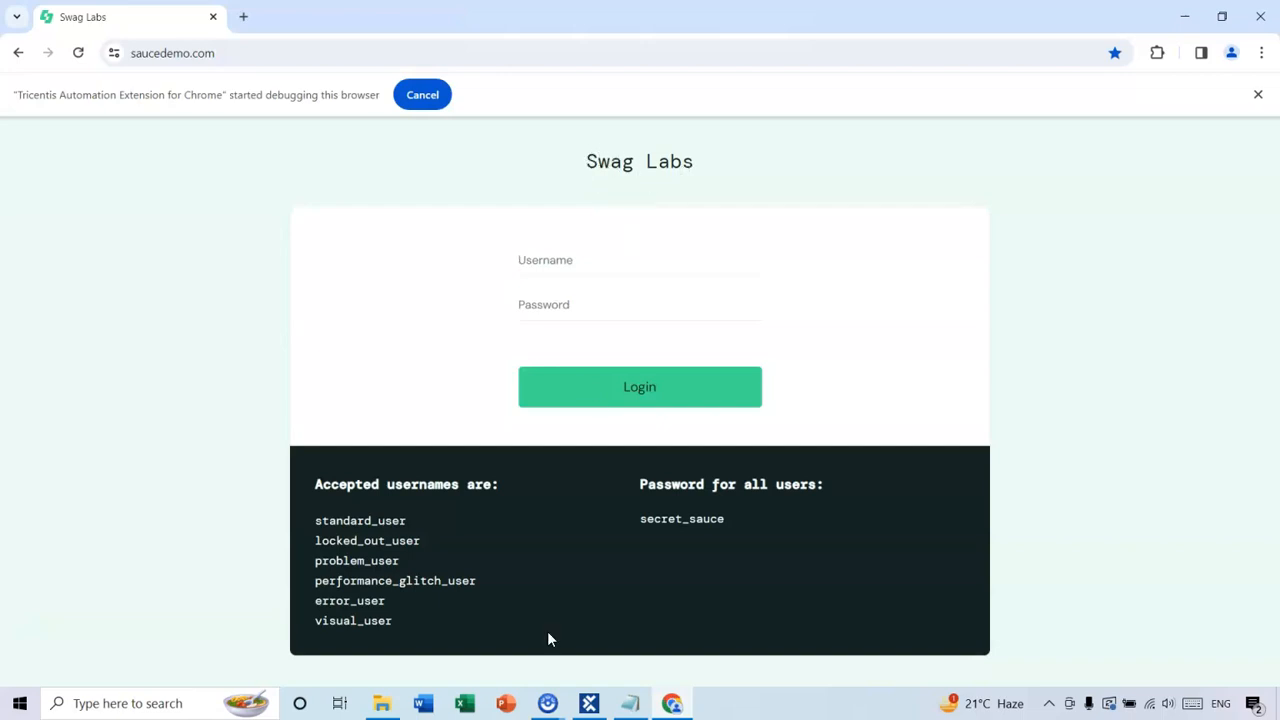
{"action": "left_click", "coordinate": [672, 705]}
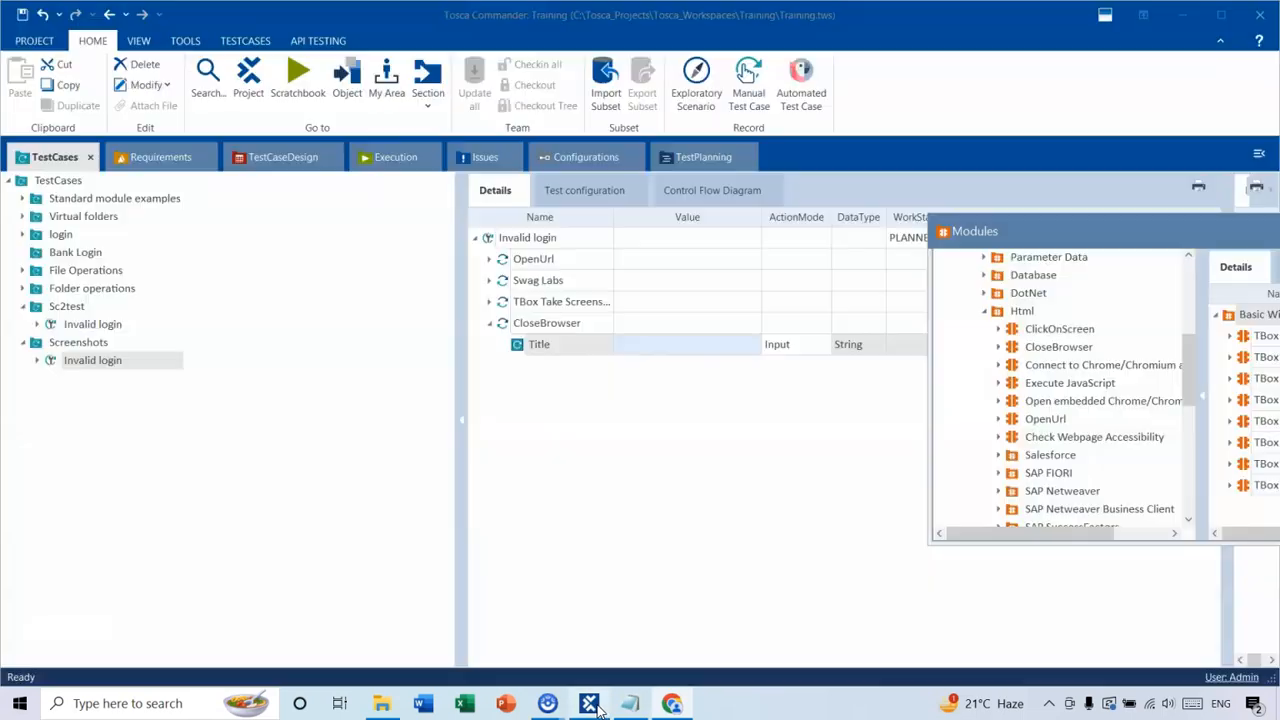
{"action": "left_click", "coordinate": [659, 345]}
{"action": "type", "text": "Swa"}
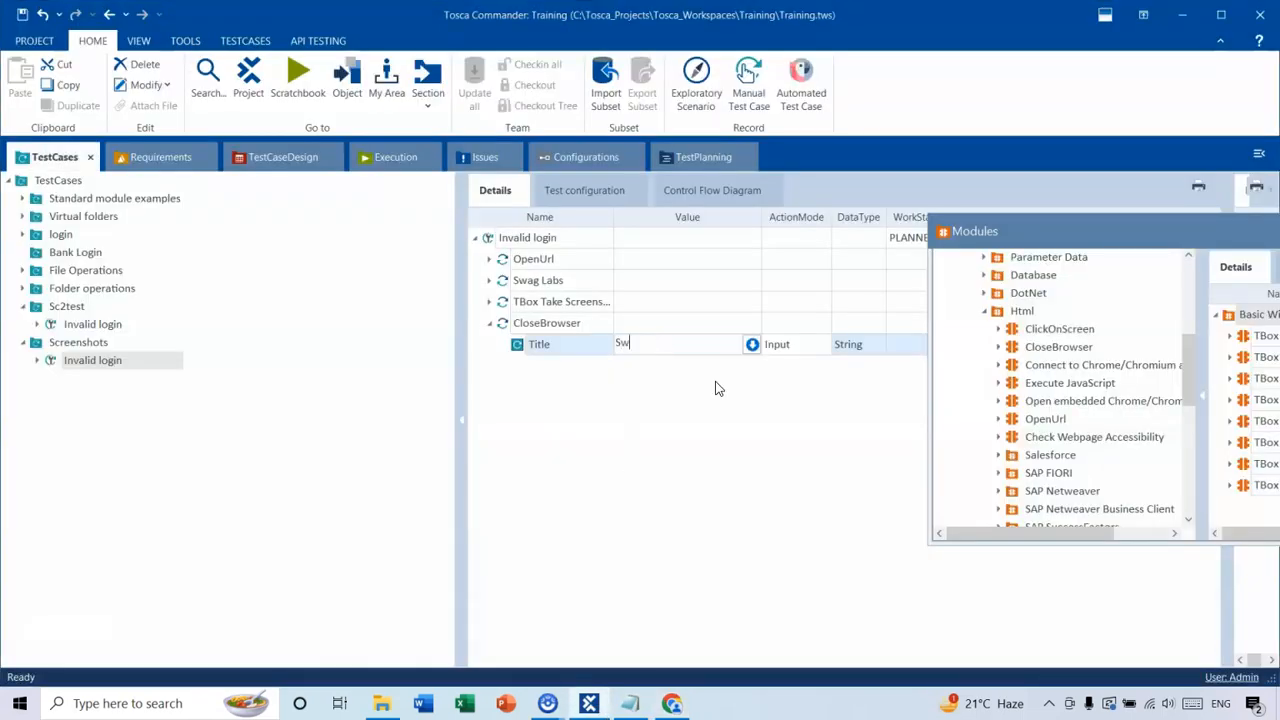
{"action": "type", "text": "g*"}
{"action": "left_click", "coordinate": [743, 416]}
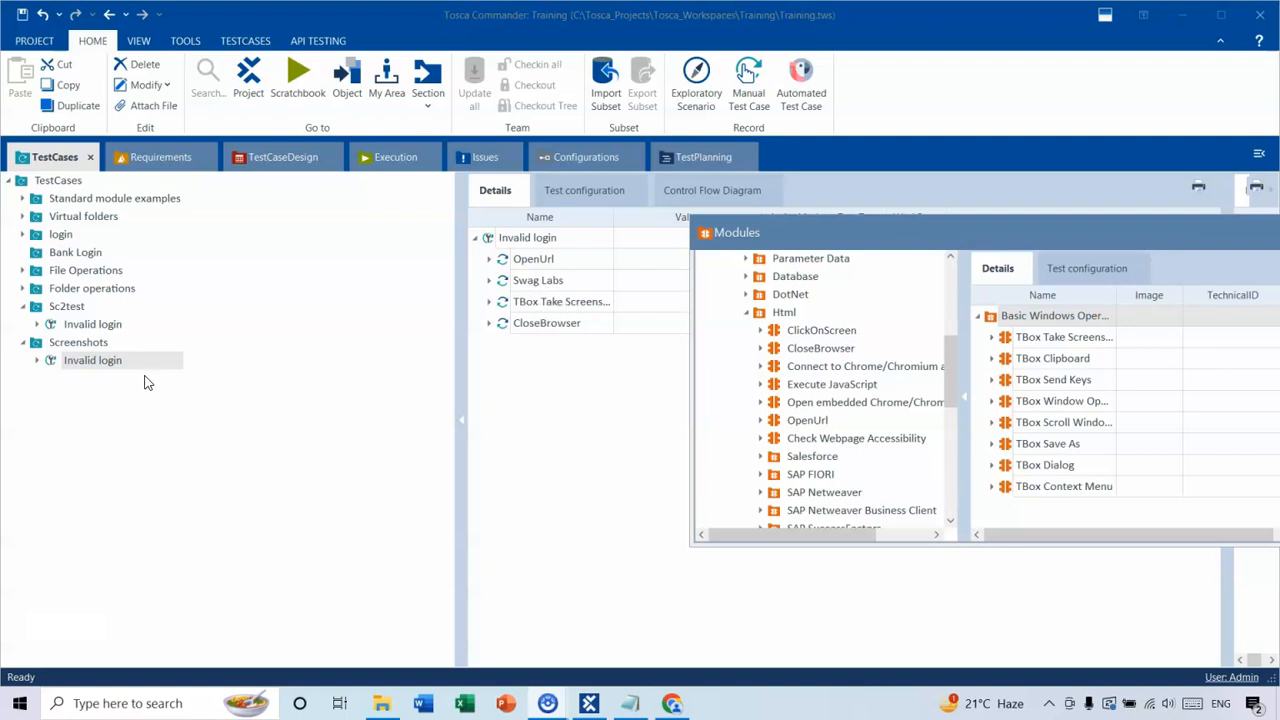
Run the Invalid login test case from the Screenshots folder in ScratchBook and enlarge the view of its results.
{"action": "right_click", "coordinate": [85, 368]}
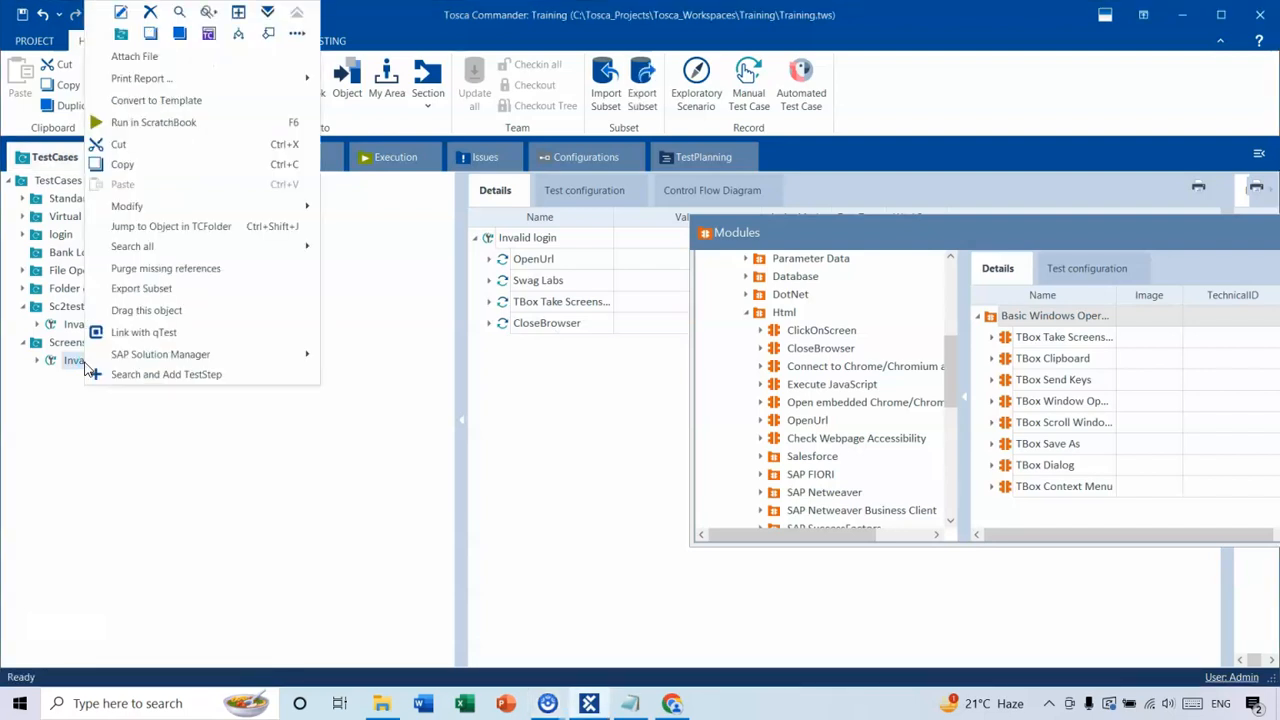
{"action": "left_click", "coordinate": [153, 122]}
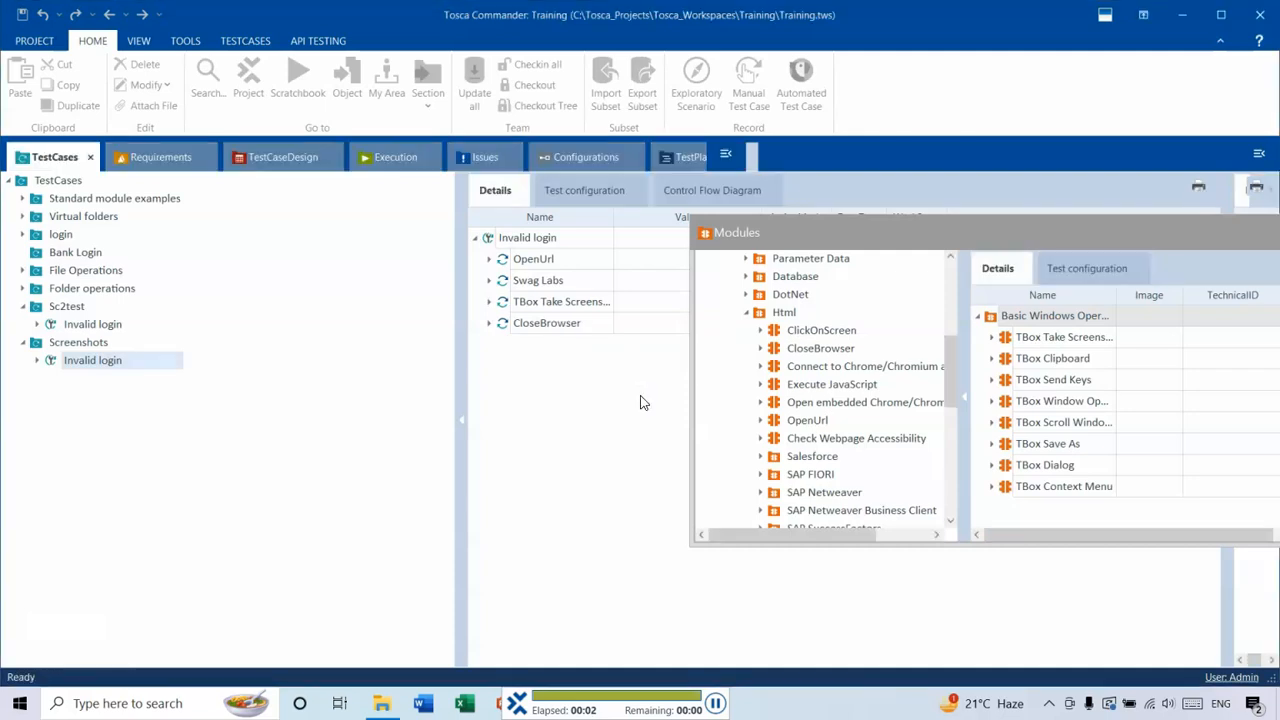
{"action": "left_click_drag", "start_coordinate": [878, 233], "coordinate": [693, 351]}
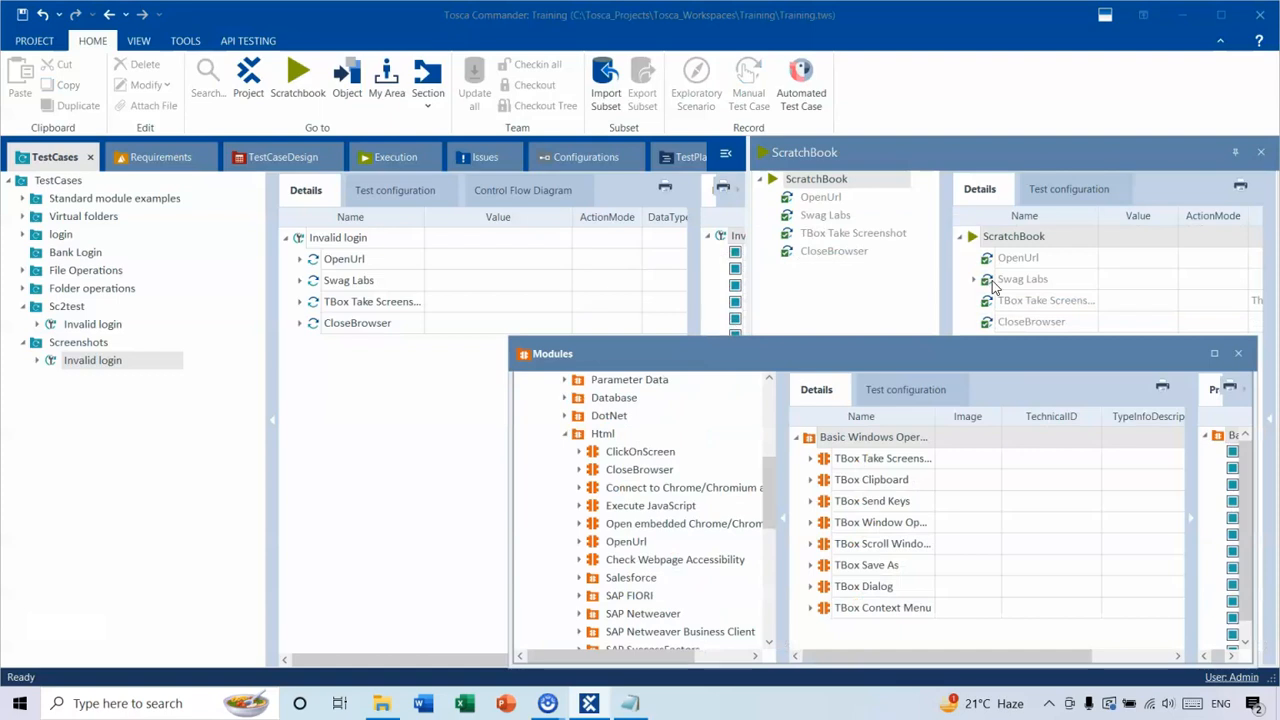
{"action": "left_click_drag", "start_coordinate": [978, 147], "coordinate": [462, 177]}
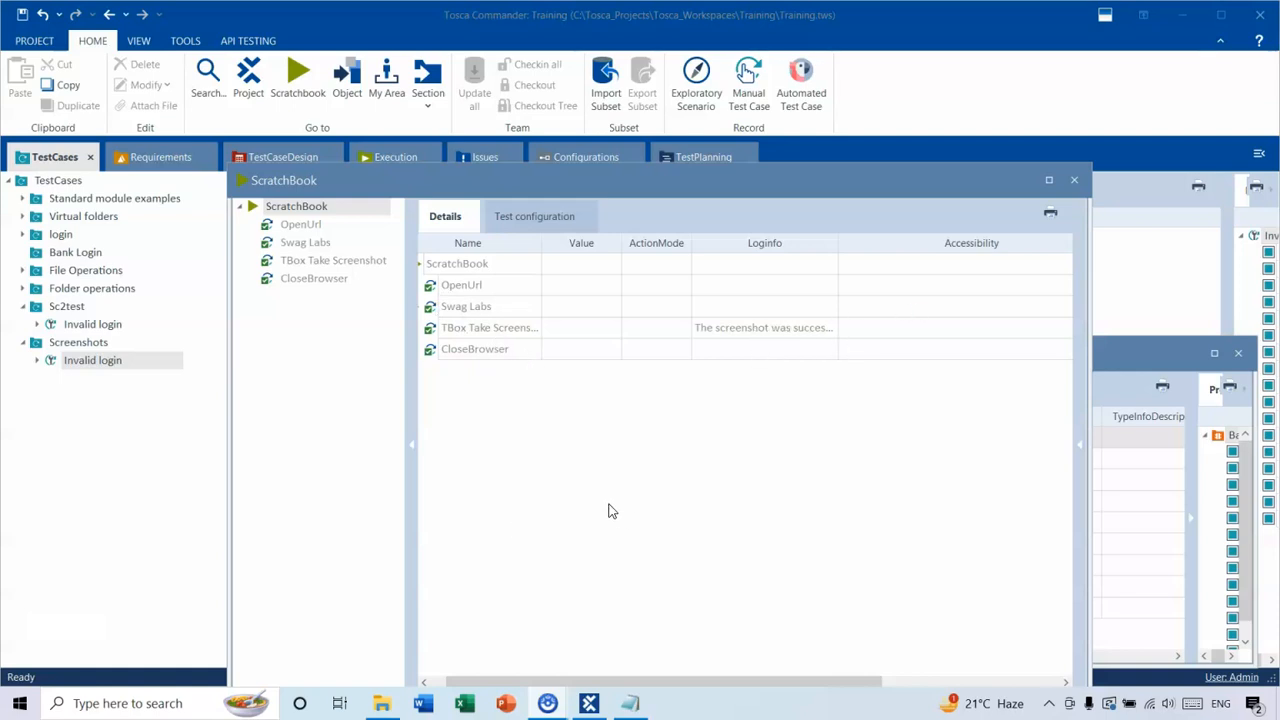
Switch to File Explorer and open the time-stamped GIF screenshot in C:\Temp.
{"action": "left_click", "coordinate": [381, 707]}
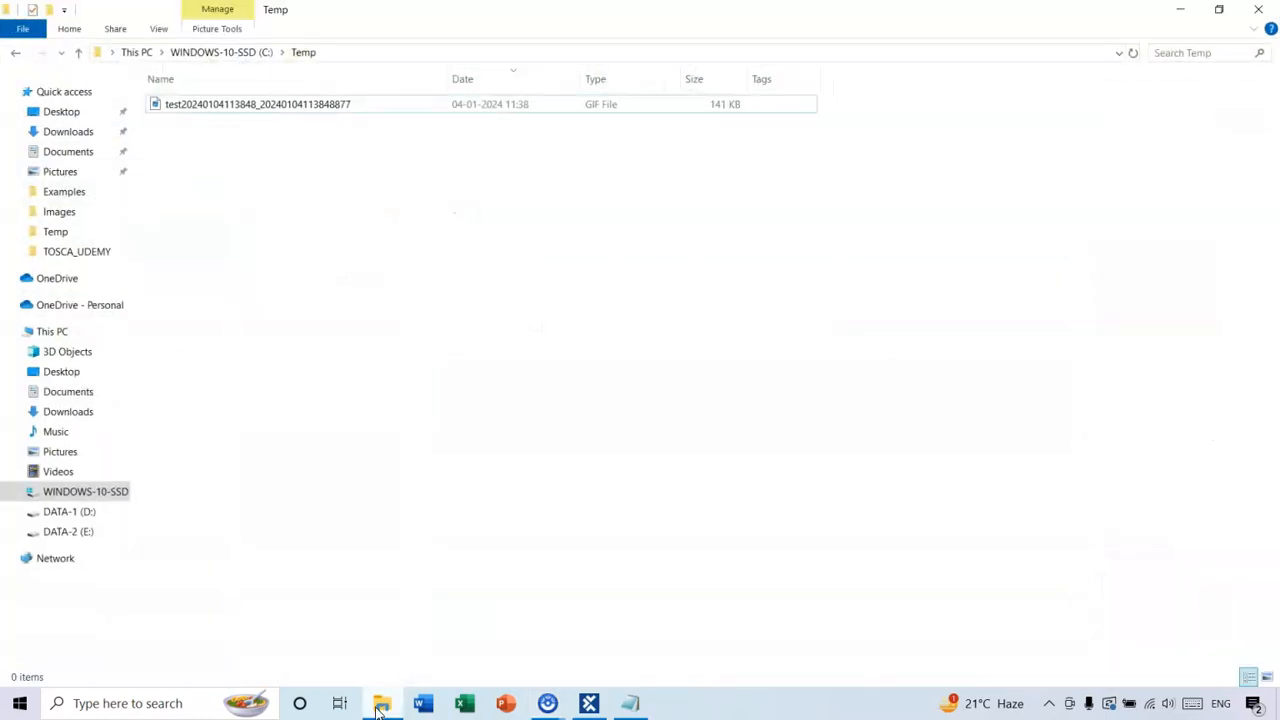
{"action": "left_click", "coordinate": [239, 110]}
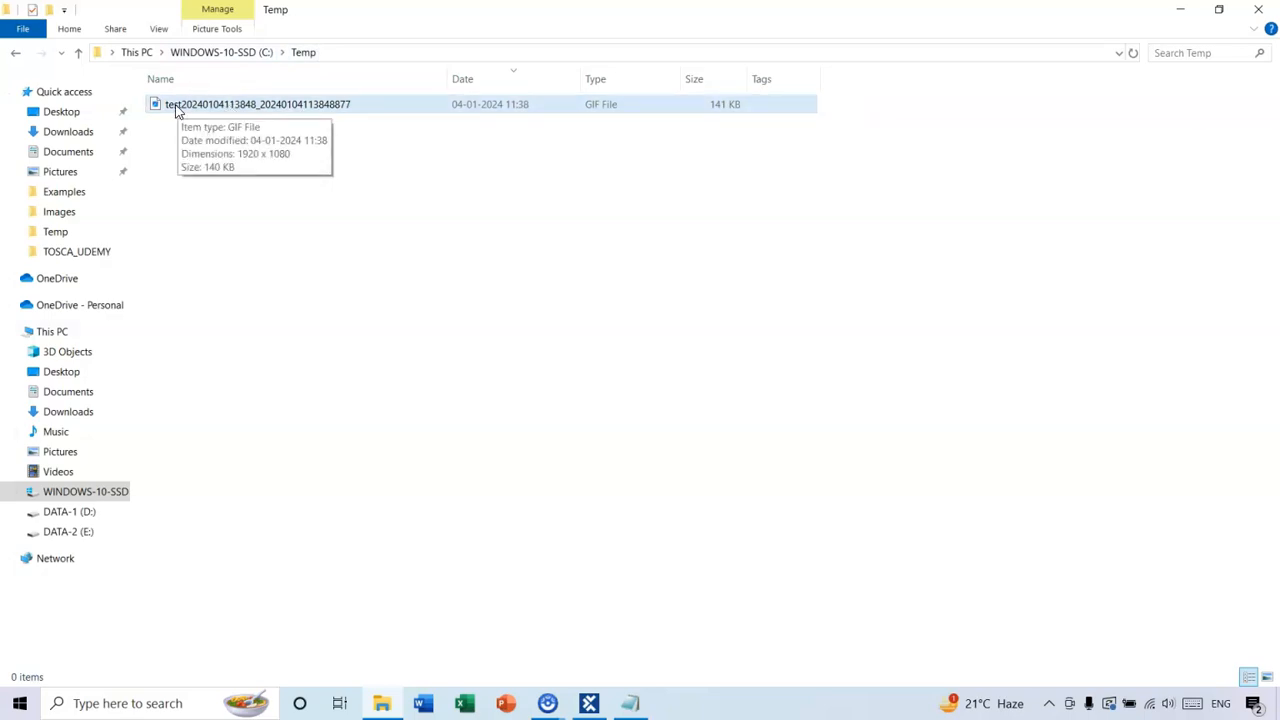
{"action": "left_click", "coordinate": [192, 116]}
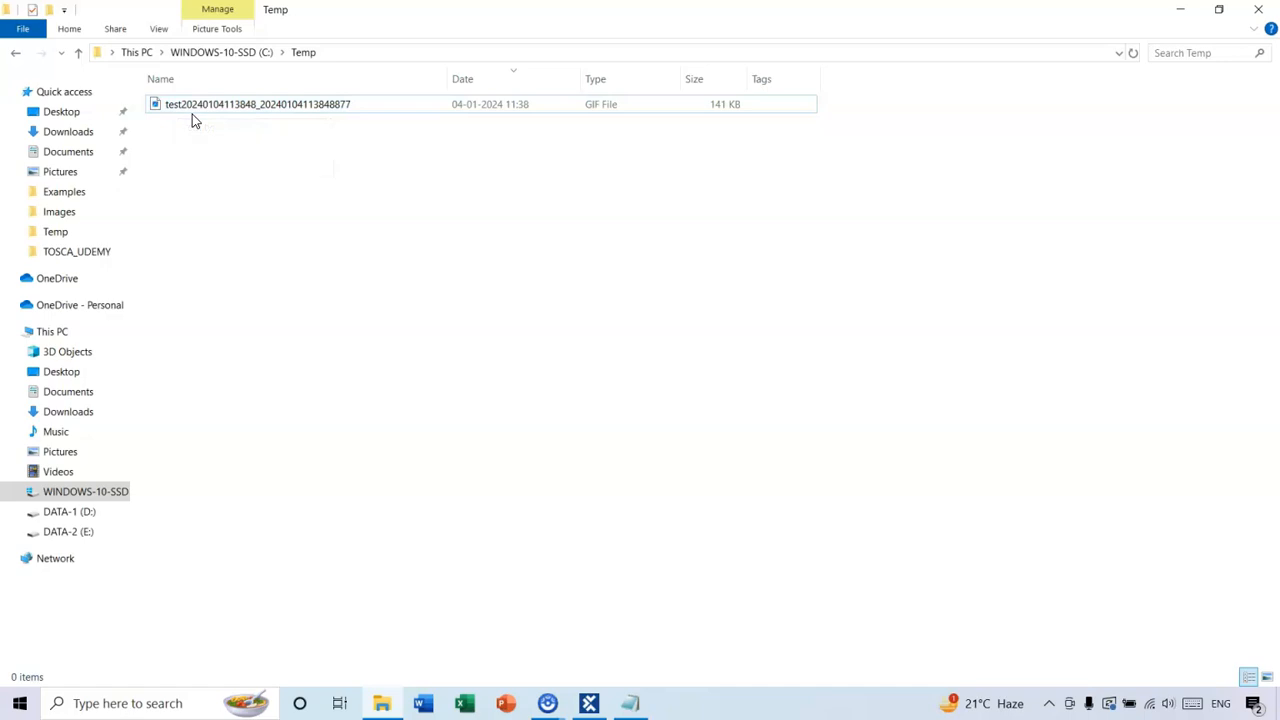
{"action": "left_click", "coordinate": [242, 108]}
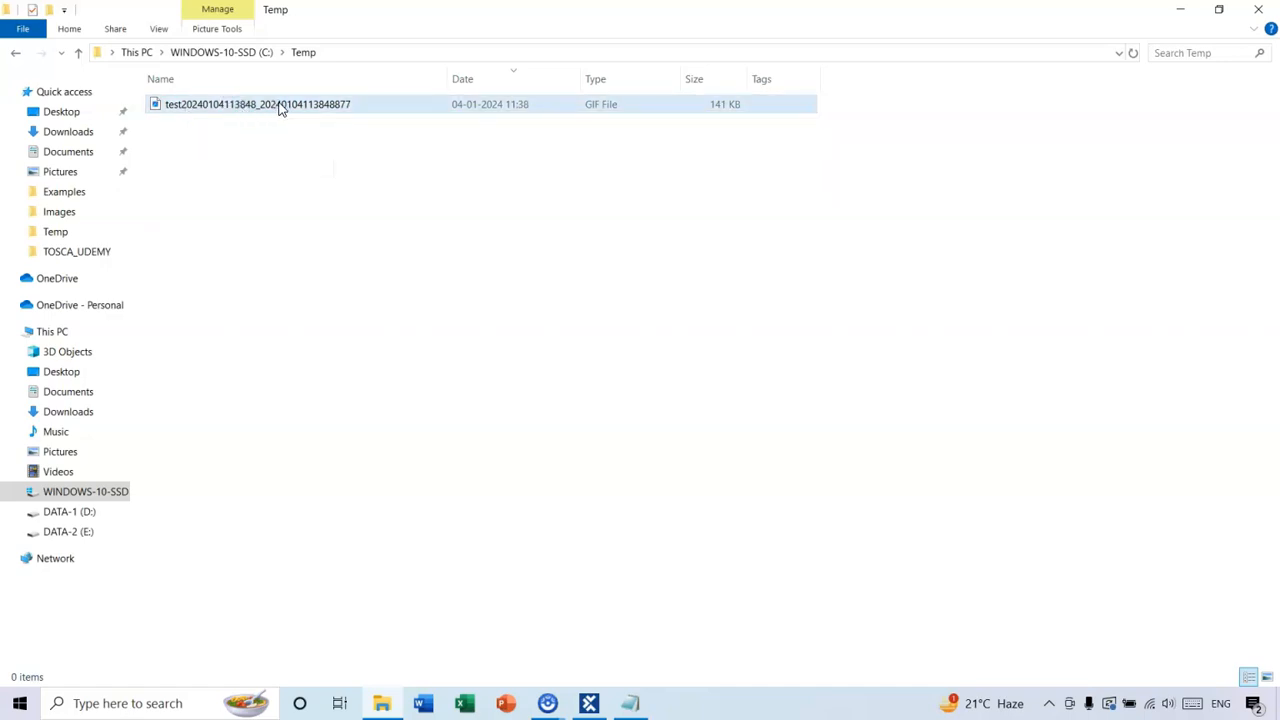
{"action": "double_click", "coordinate": [312, 112]}
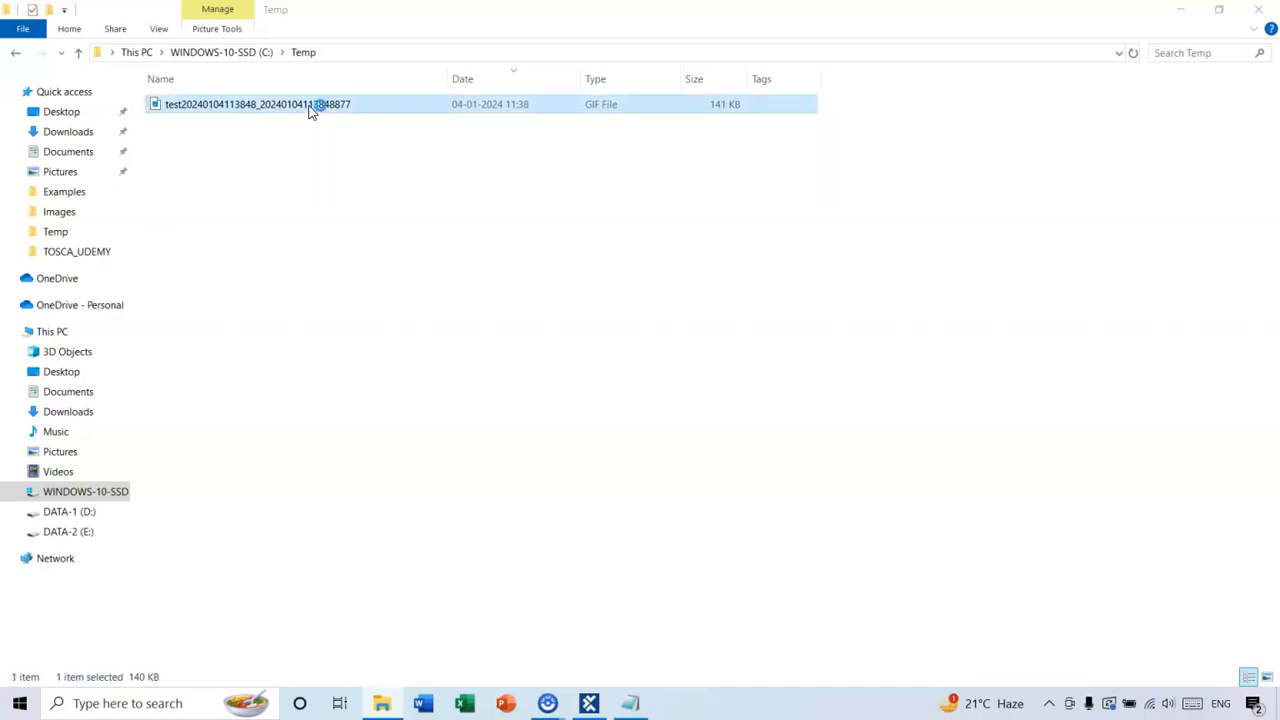